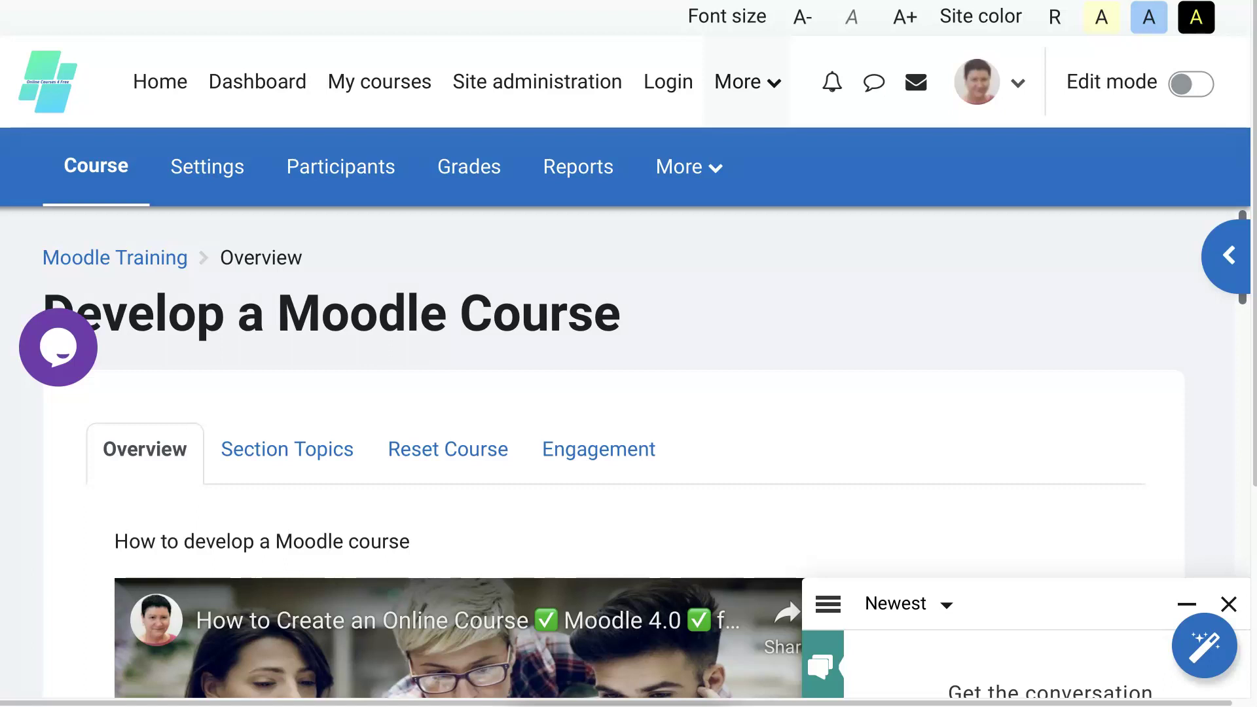
Turn editing on for the course and scroll down past the Let's Read activity.
left_click(1187, 86)
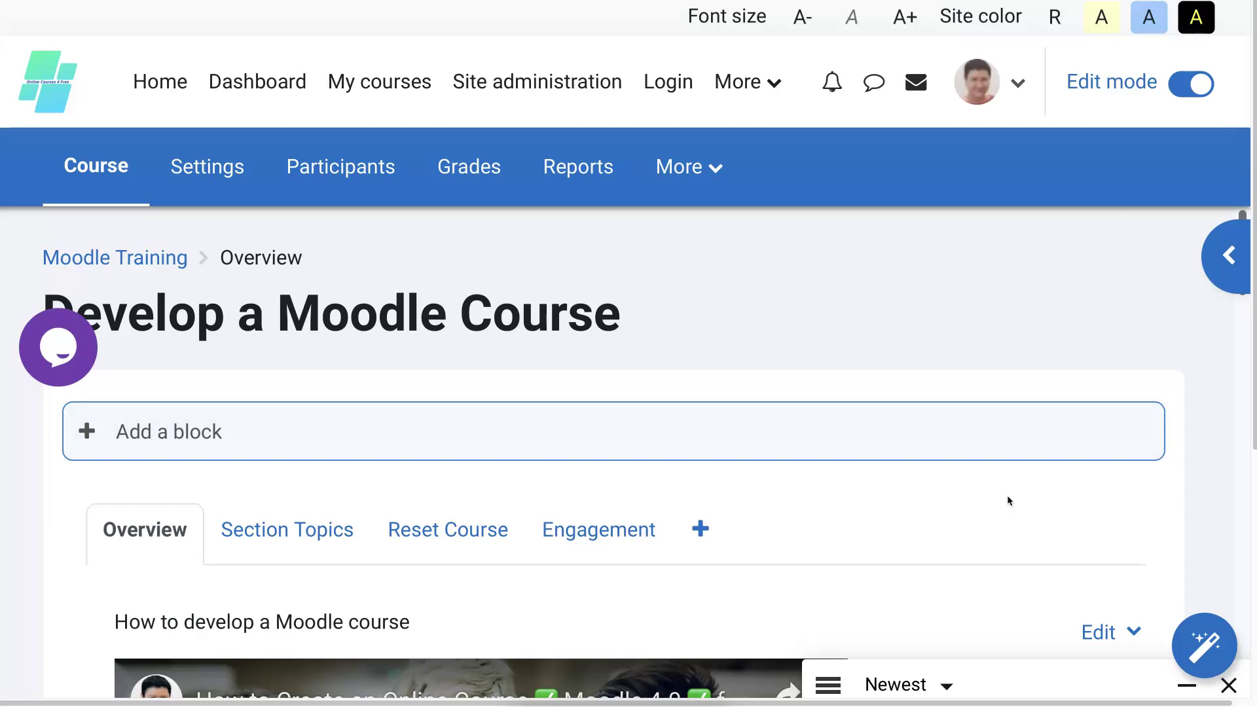
scroll(1008, 501, "down", 2)
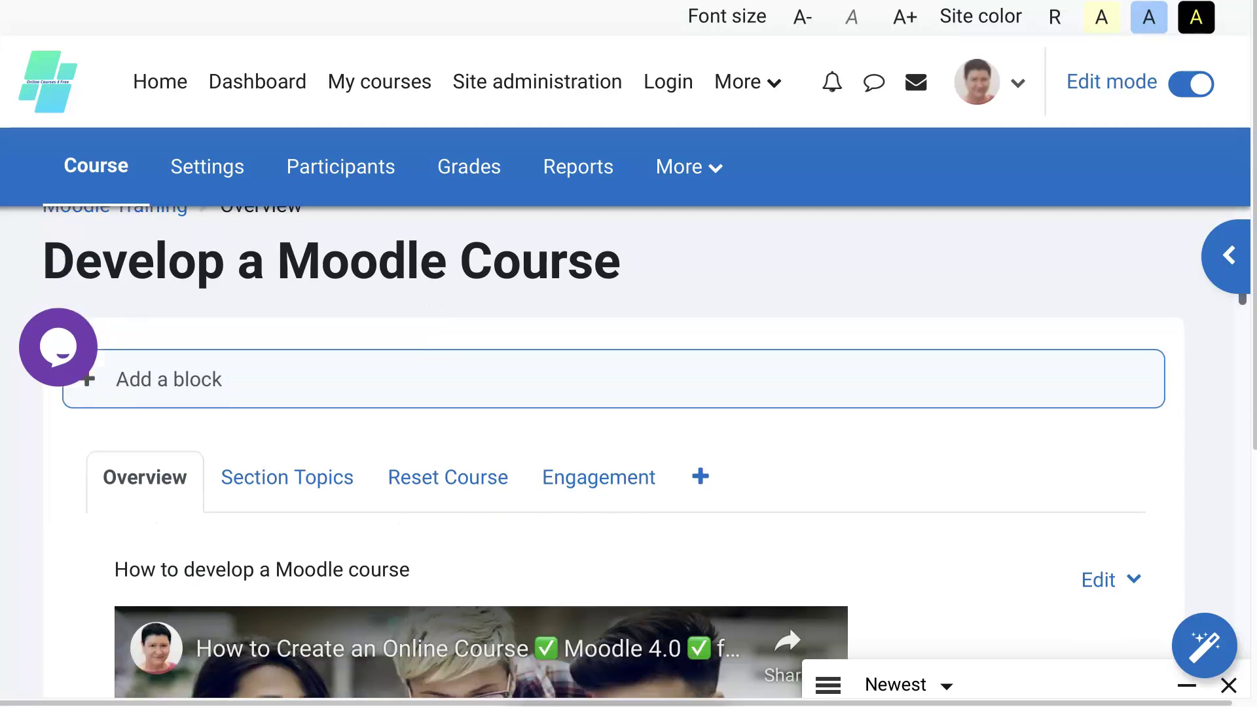
scroll(645, 454, "down", 3)
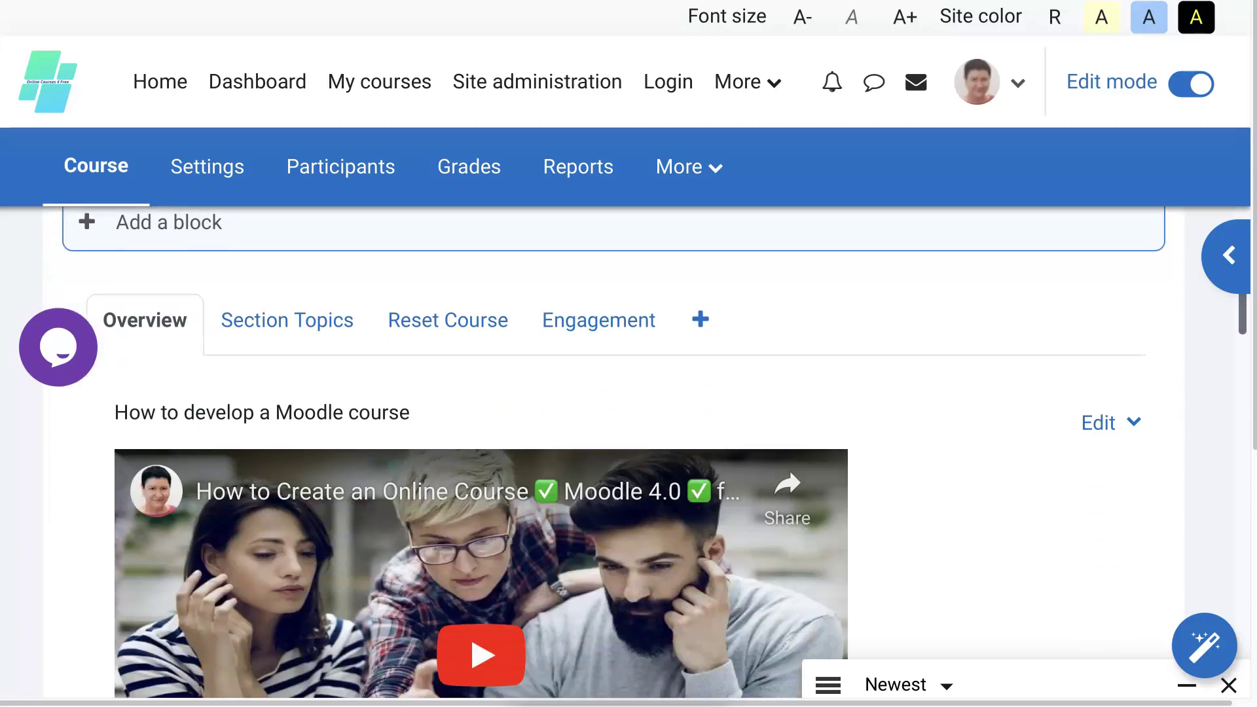
scroll(645, 455, "down", 3)
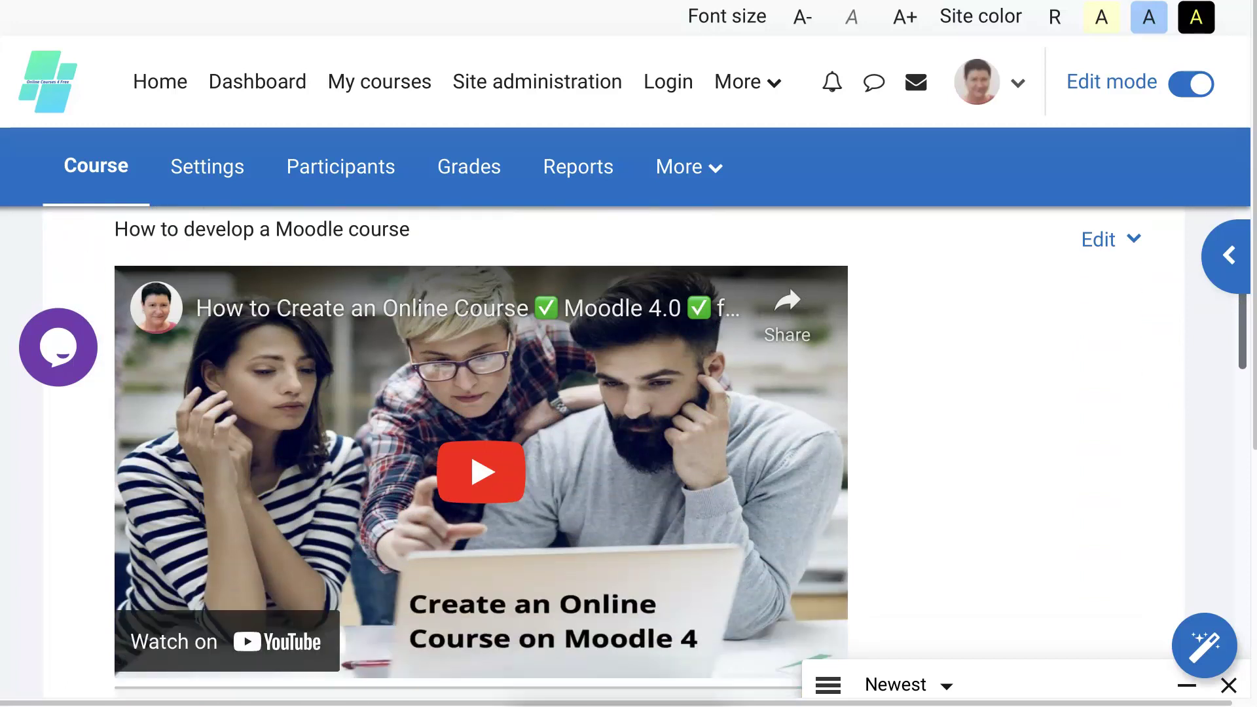
scroll(645, 455, "down", 3)
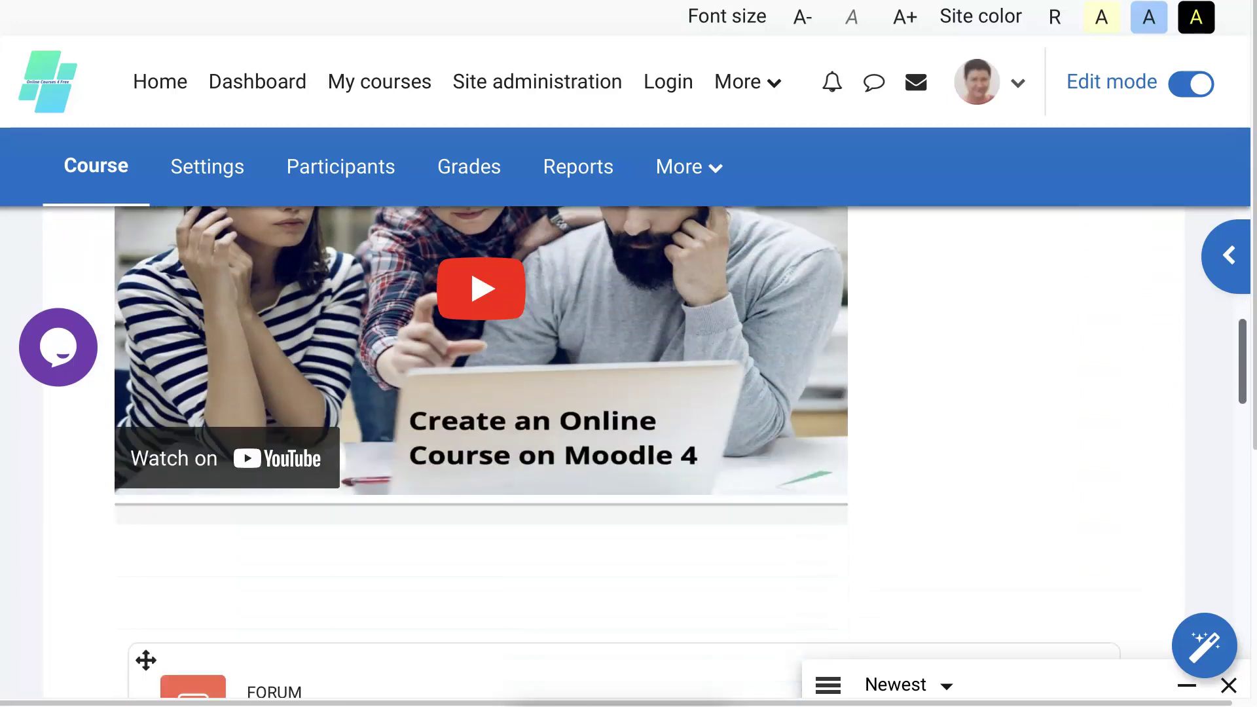
scroll(645, 455, "down", 3)
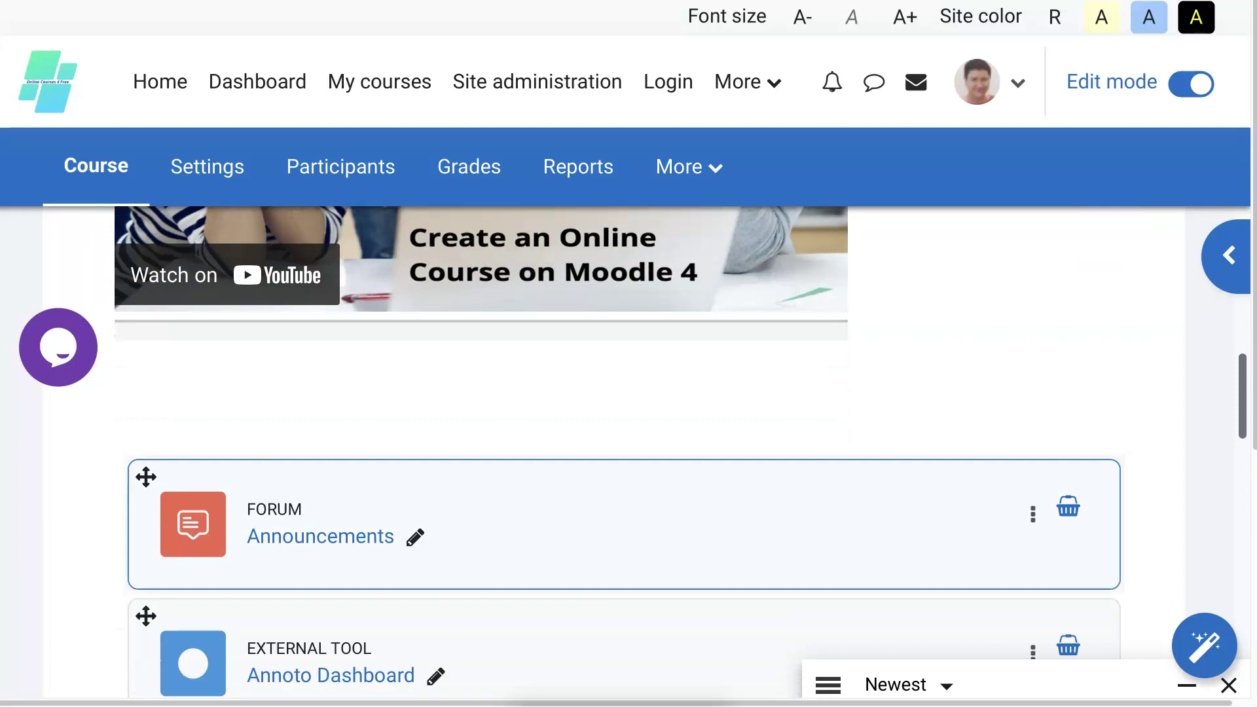
scroll(645, 518, "down", 1)
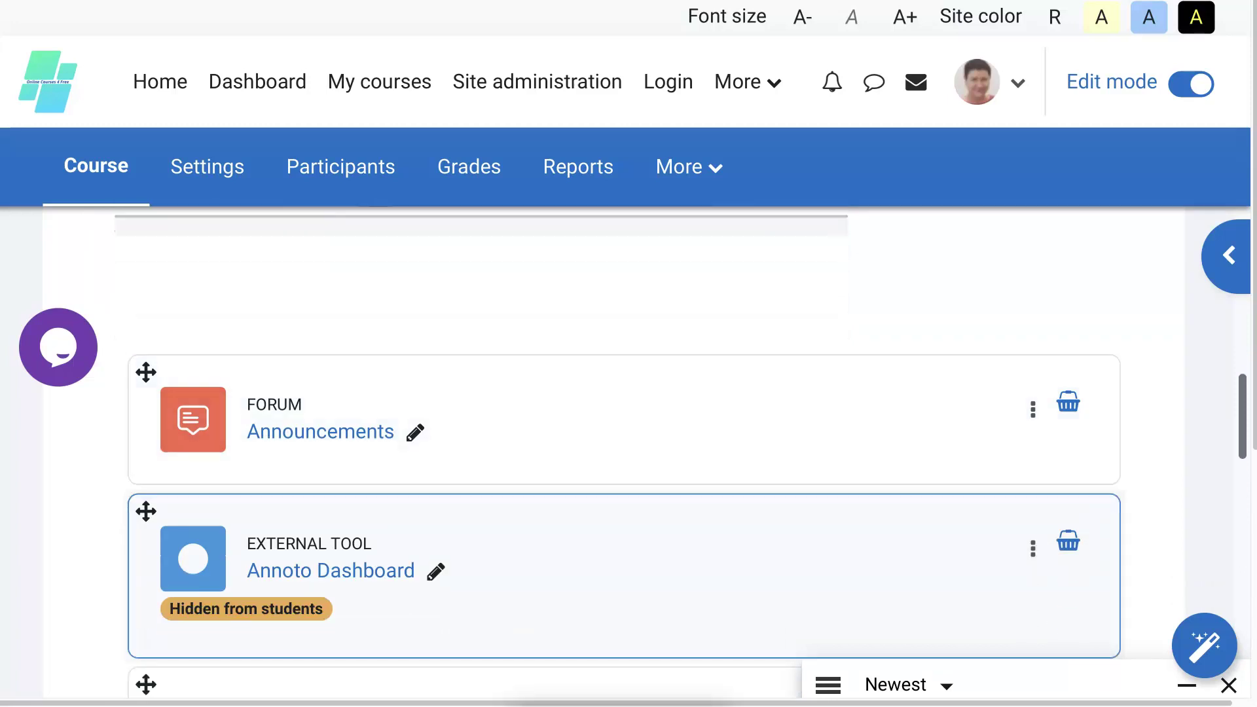
scroll(645, 518, "down", 3)
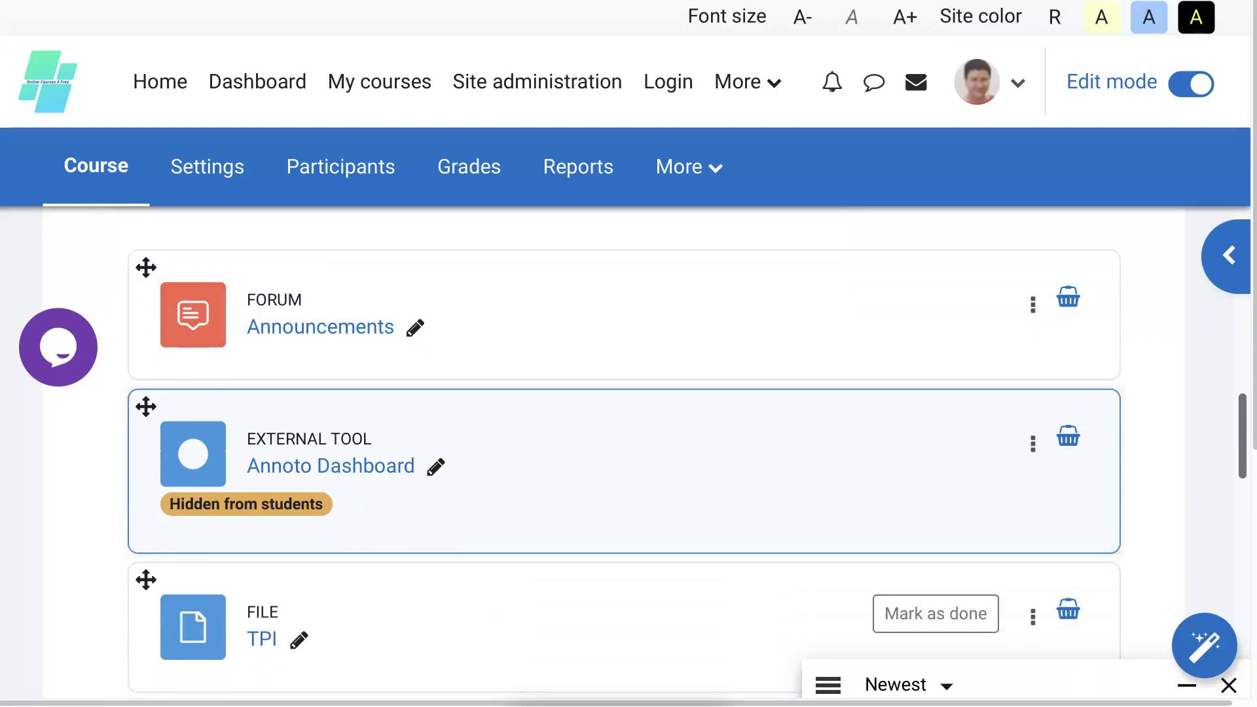
scroll(645, 544, "down", 6)
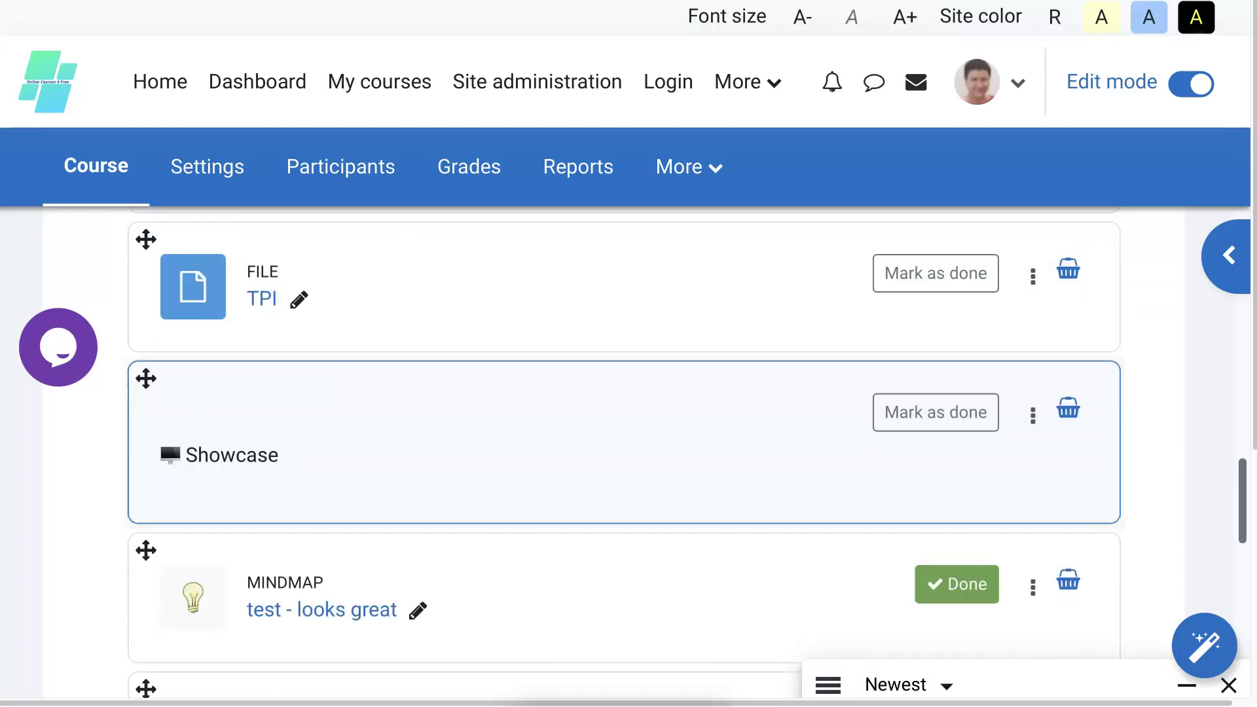
scroll(645, 543, "down", 3)
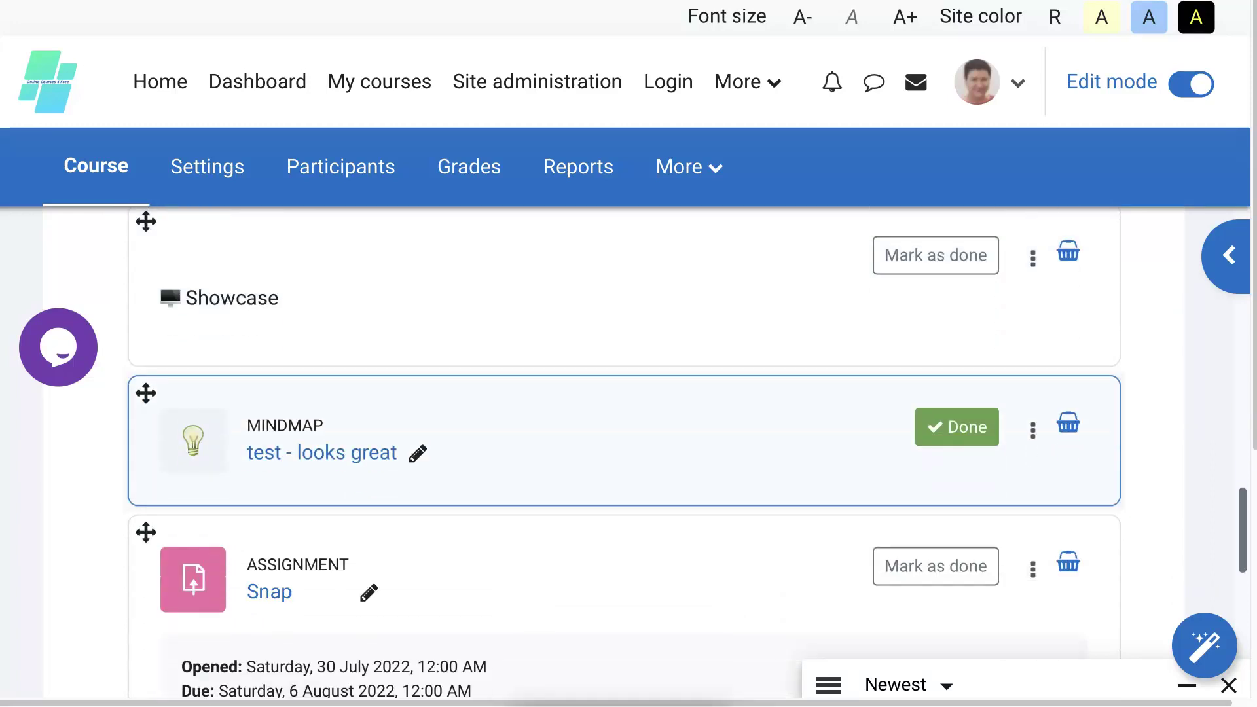
scroll(645, 544, "down", 3)
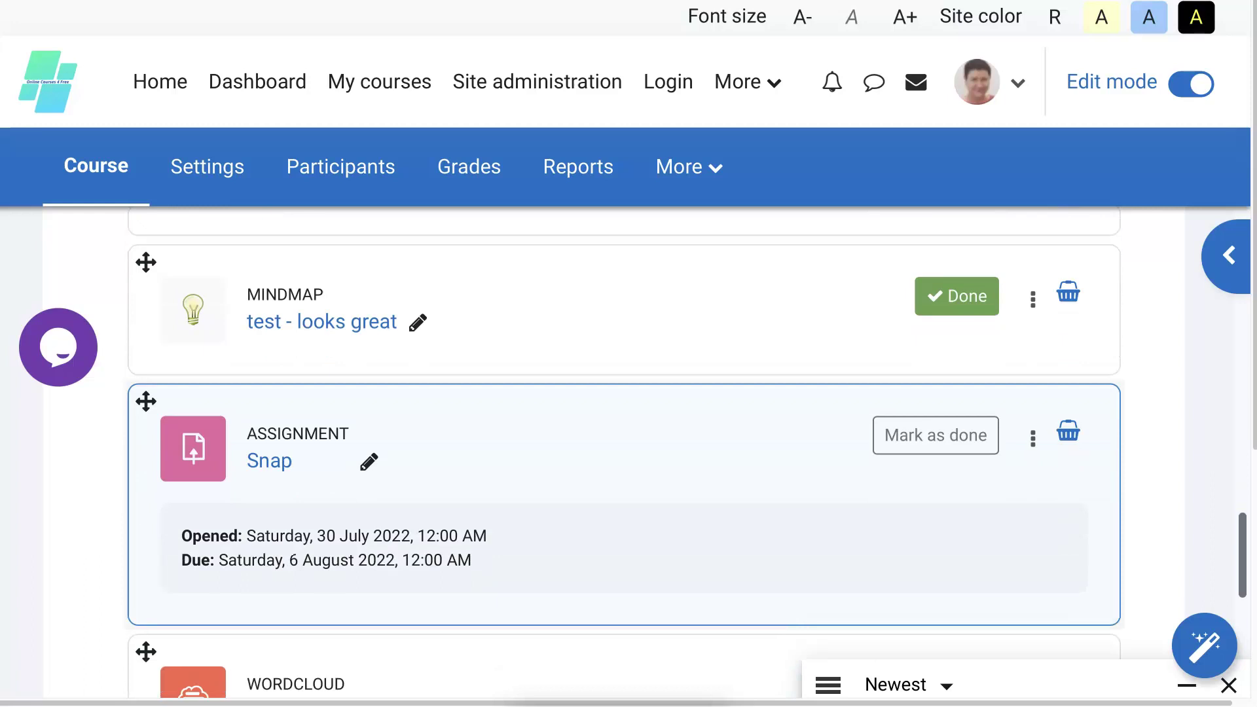
scroll(645, 543, "down", 3)
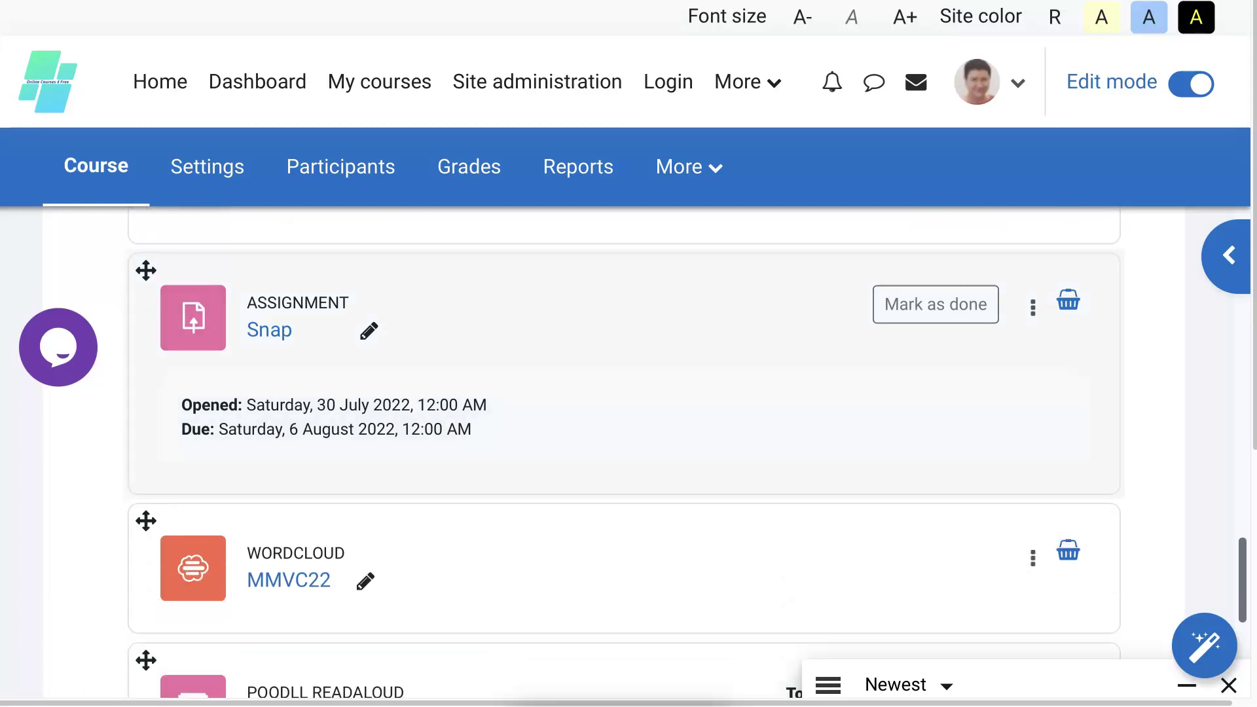
scroll(645, 544, "down", 2)
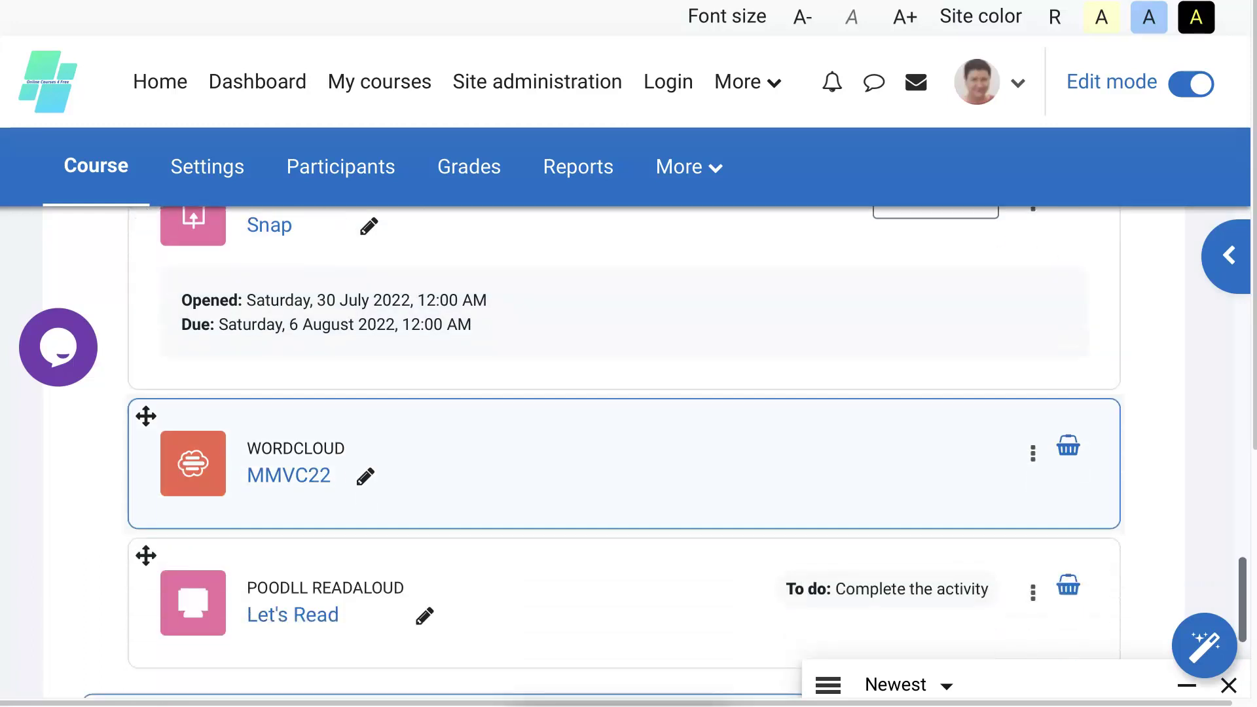
scroll(645, 472, "down", 2)
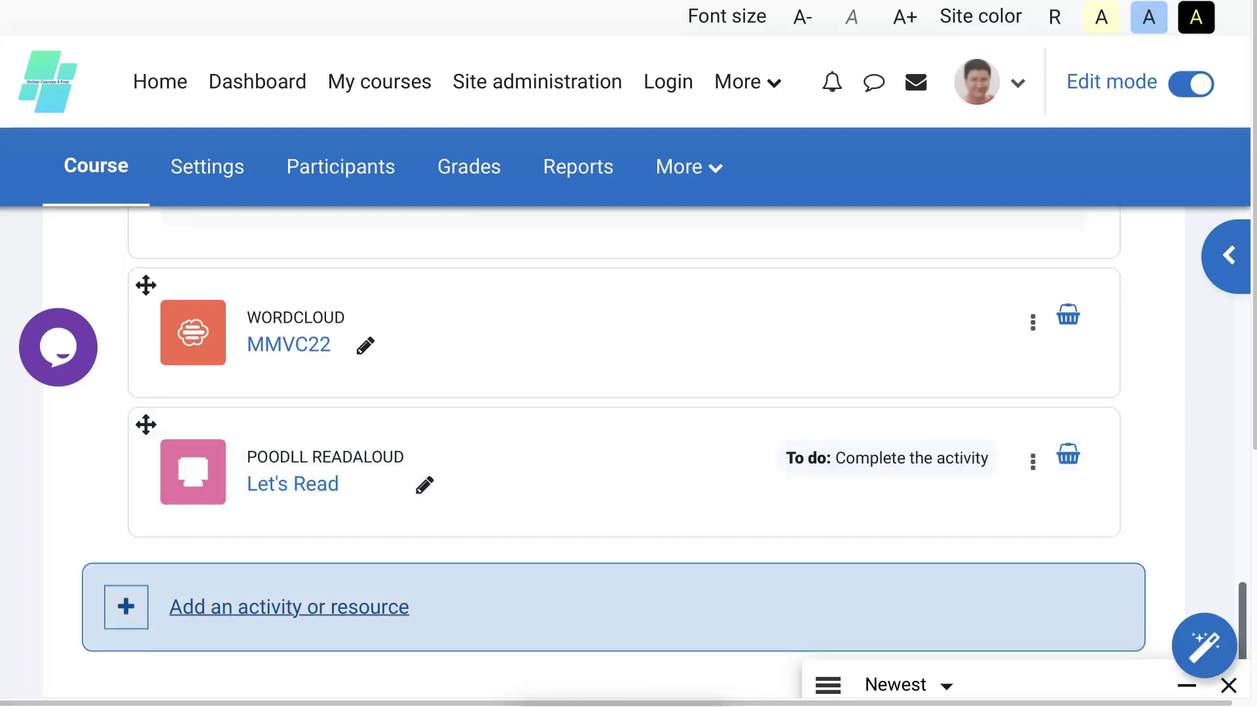
Open the activity chooser's Activities list and scroll down to Poodll ReadAloud.
left_click(307, 614)
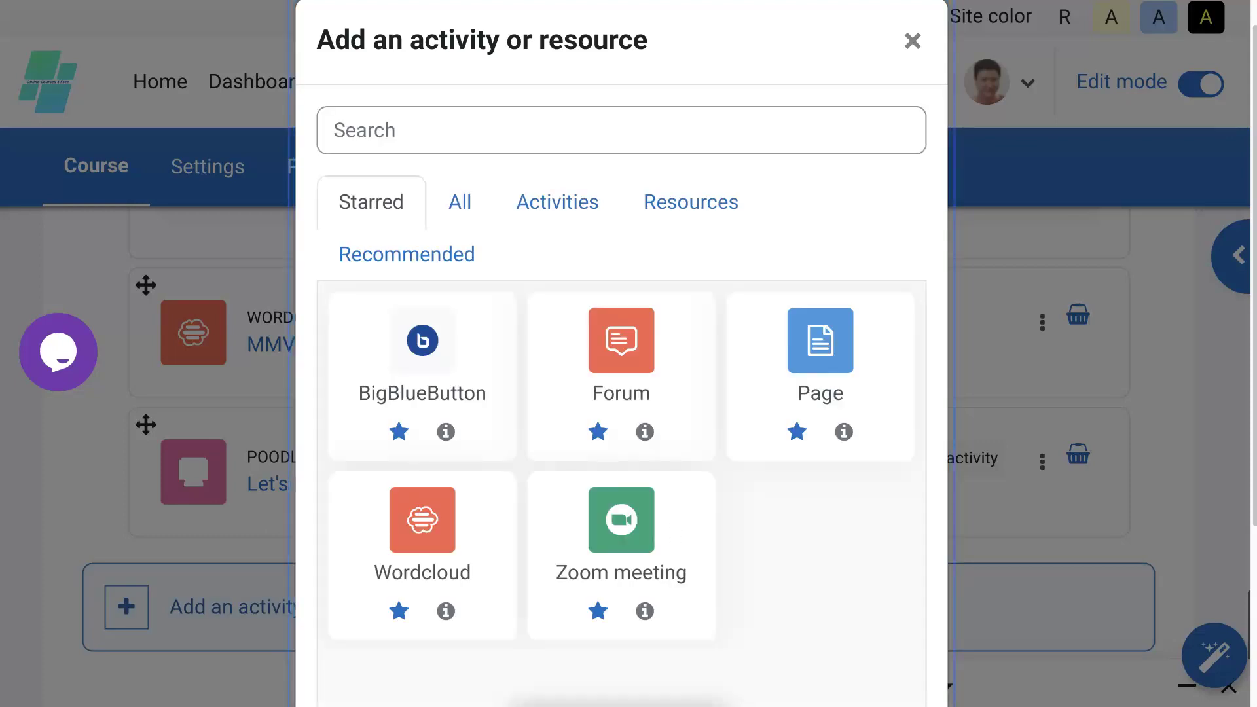
left_click(577, 210)
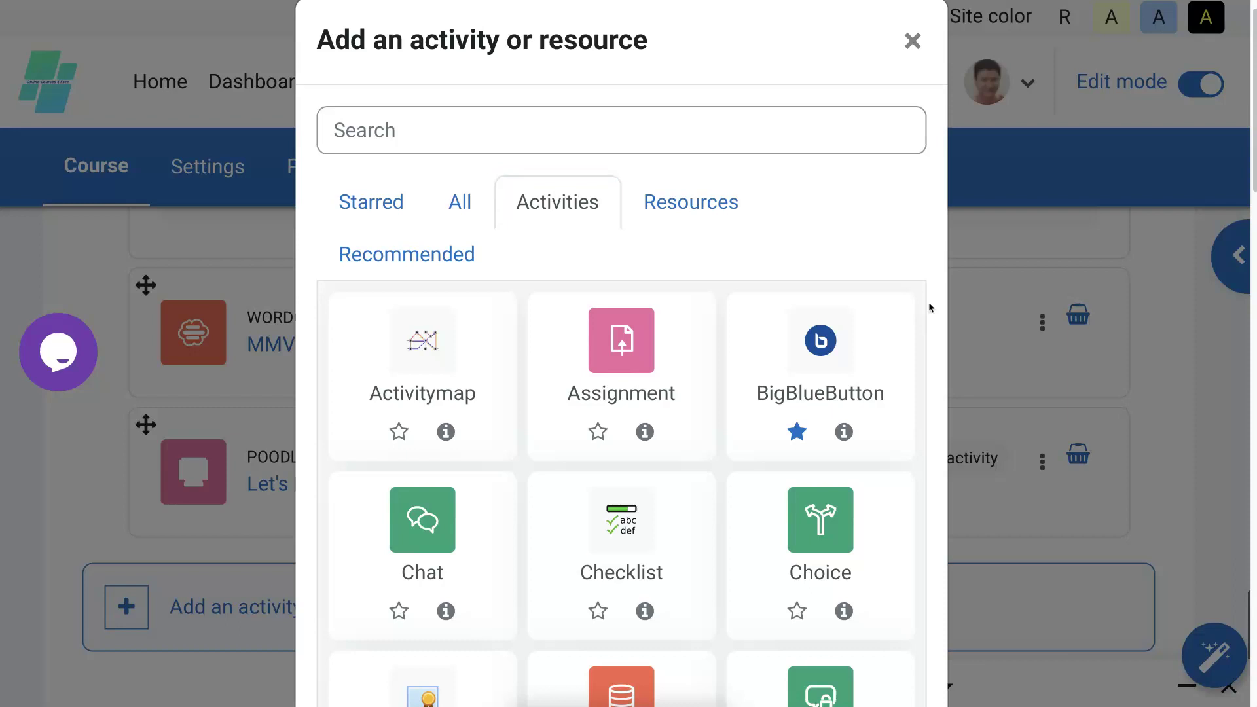
scroll(929, 301, "down", 1)
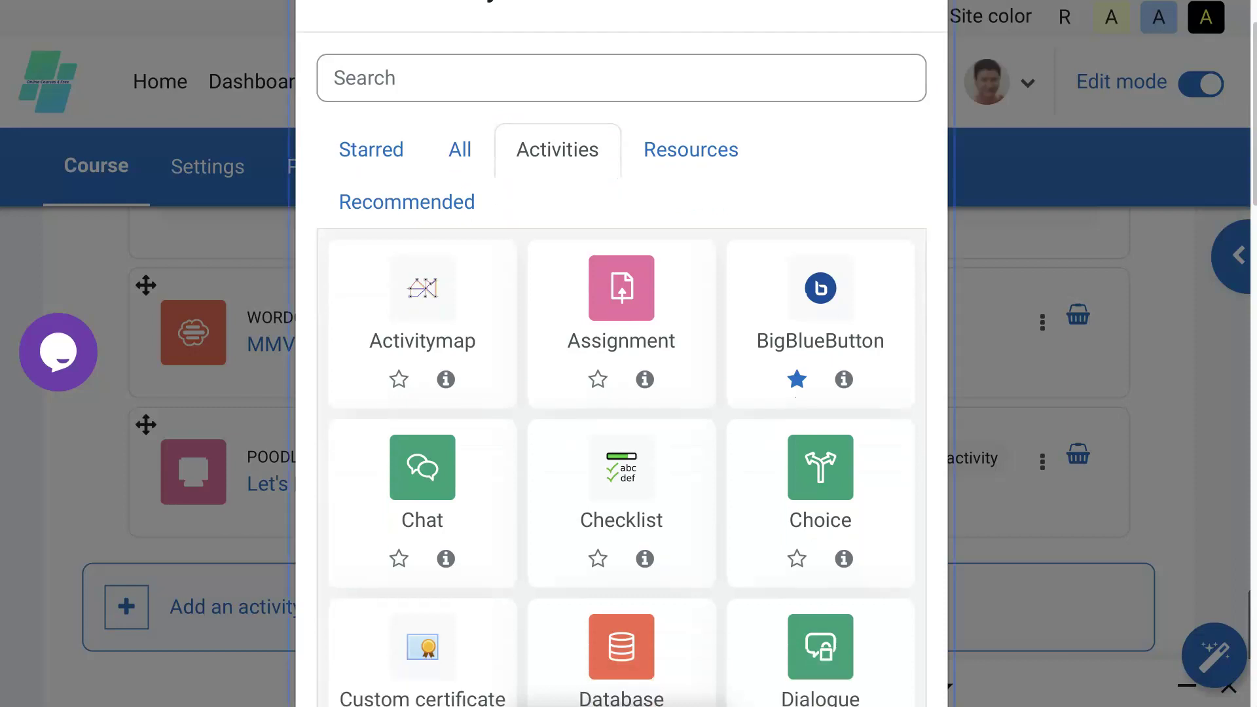
scroll(621, 392, "down", 3)
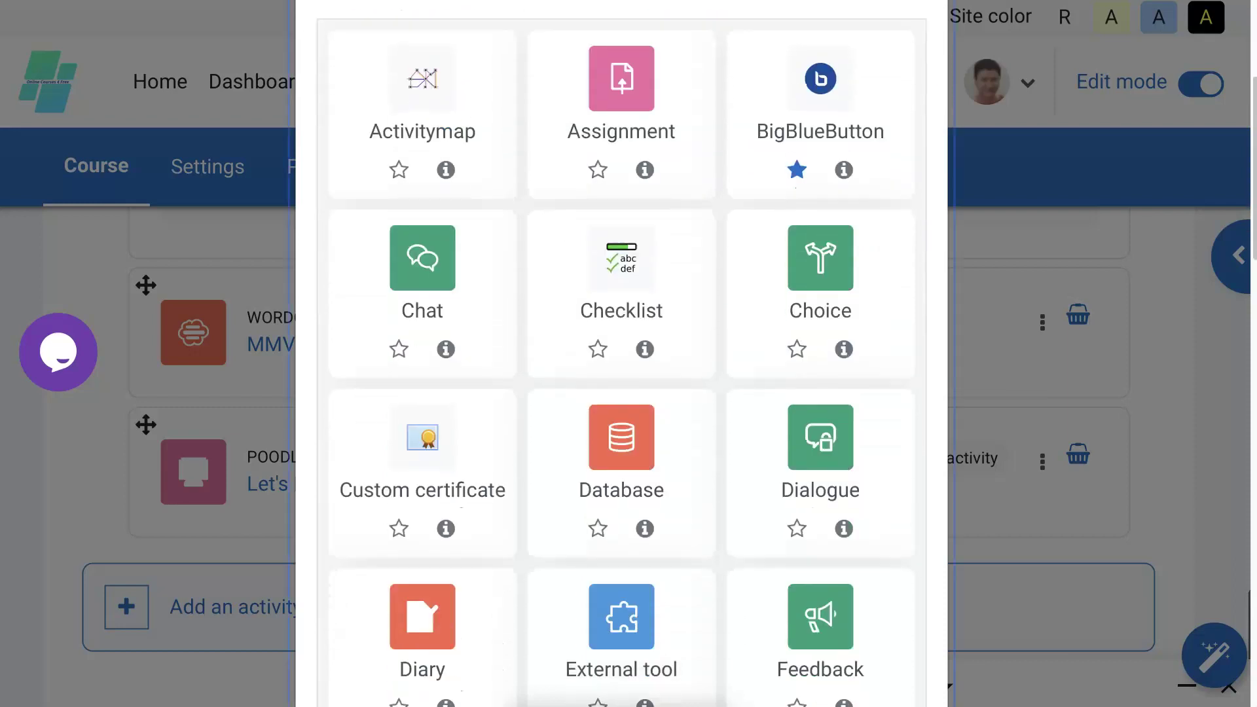
scroll(622, 354, "down", 2)
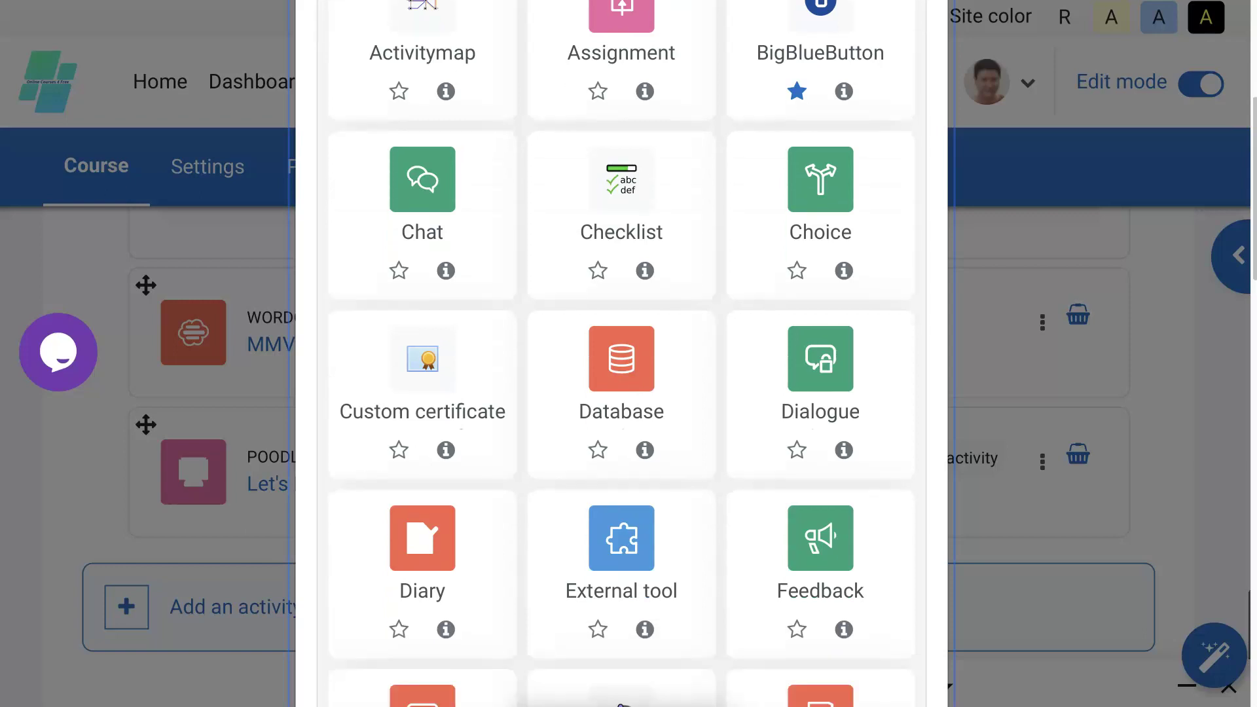
scroll(622, 458, "down", 1)
scroll(621, 458, "down", 1)
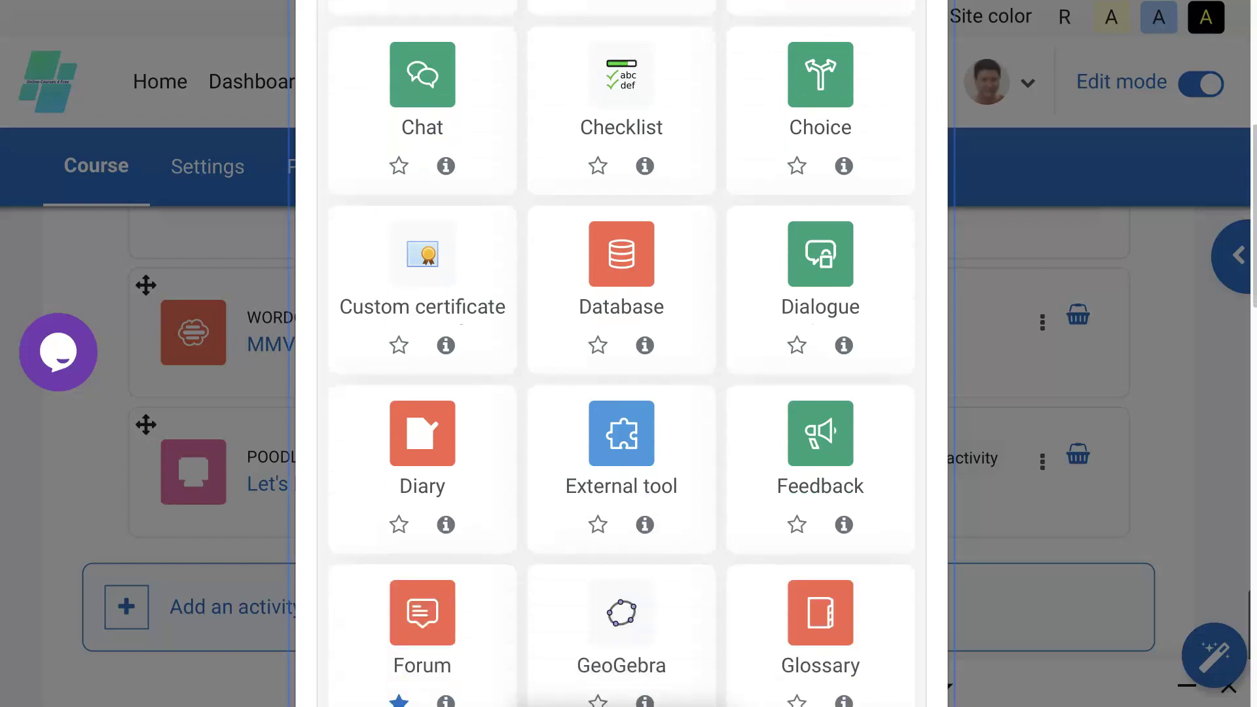
scroll(622, 354, "down", 1)
scroll(621, 354, "down", 2)
scroll(621, 354, "down", 1)
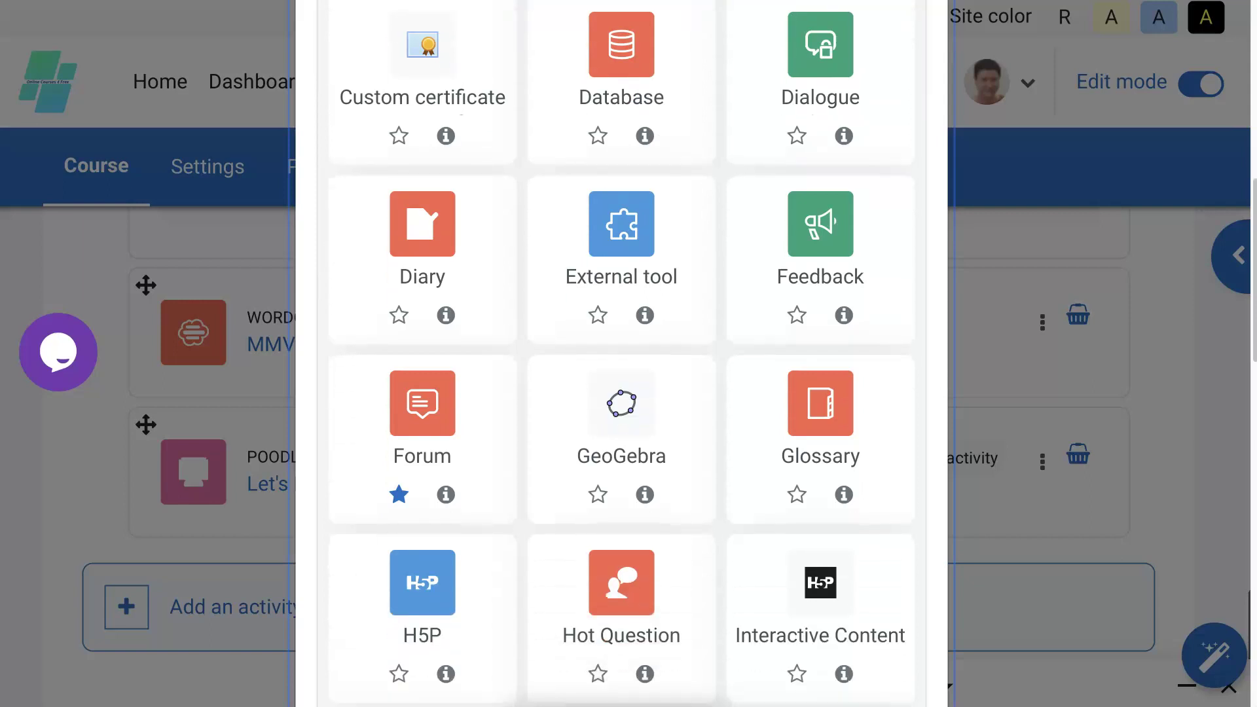
scroll(621, 354, "down", 1)
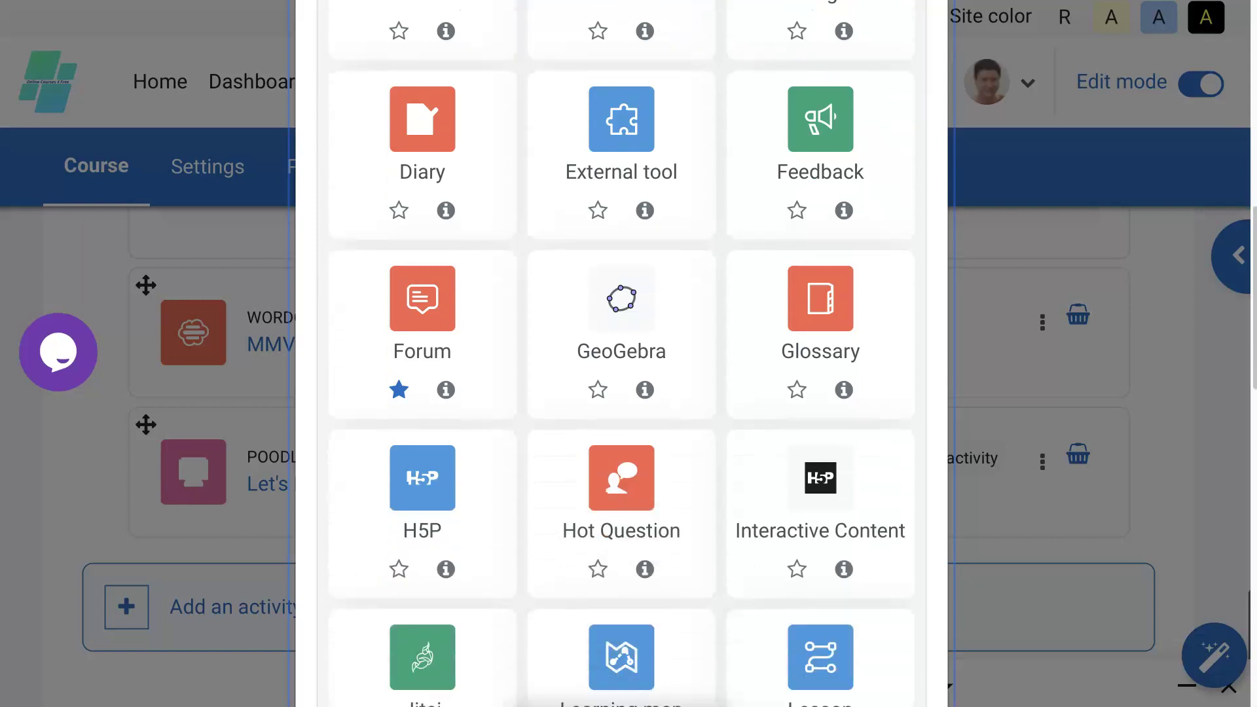
scroll(621, 354, "down", 1)
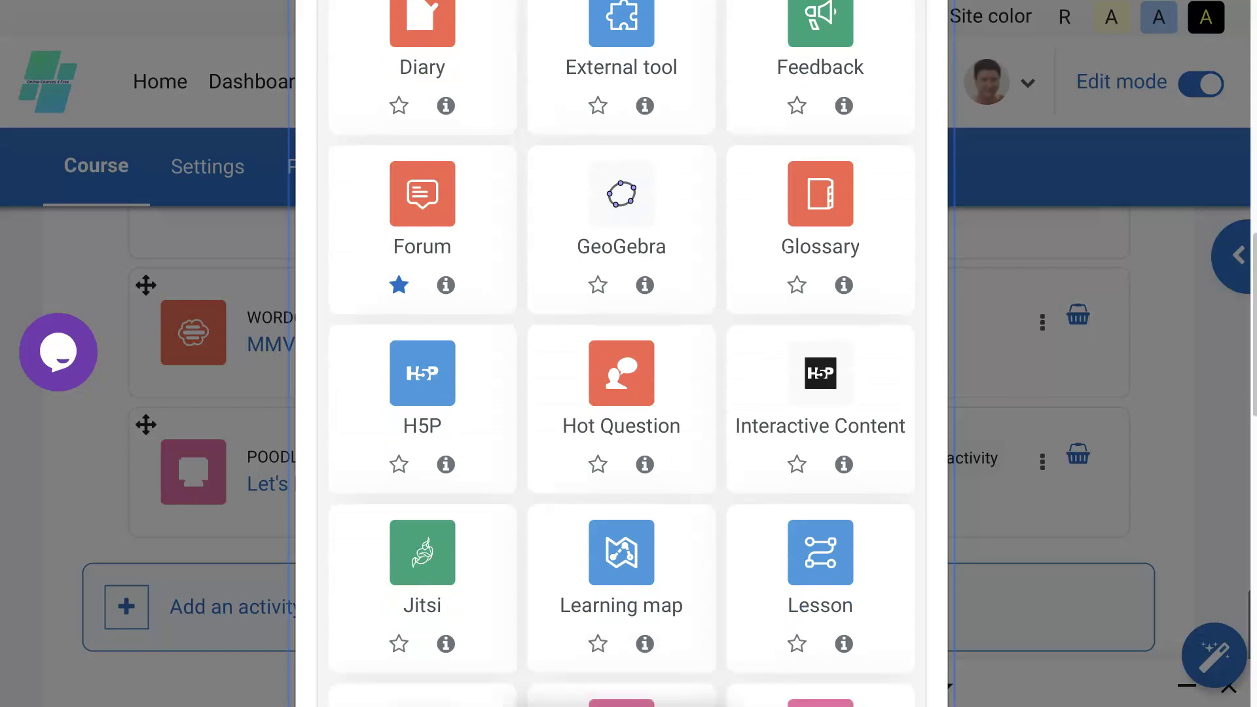
scroll(621, 354, "down", 1)
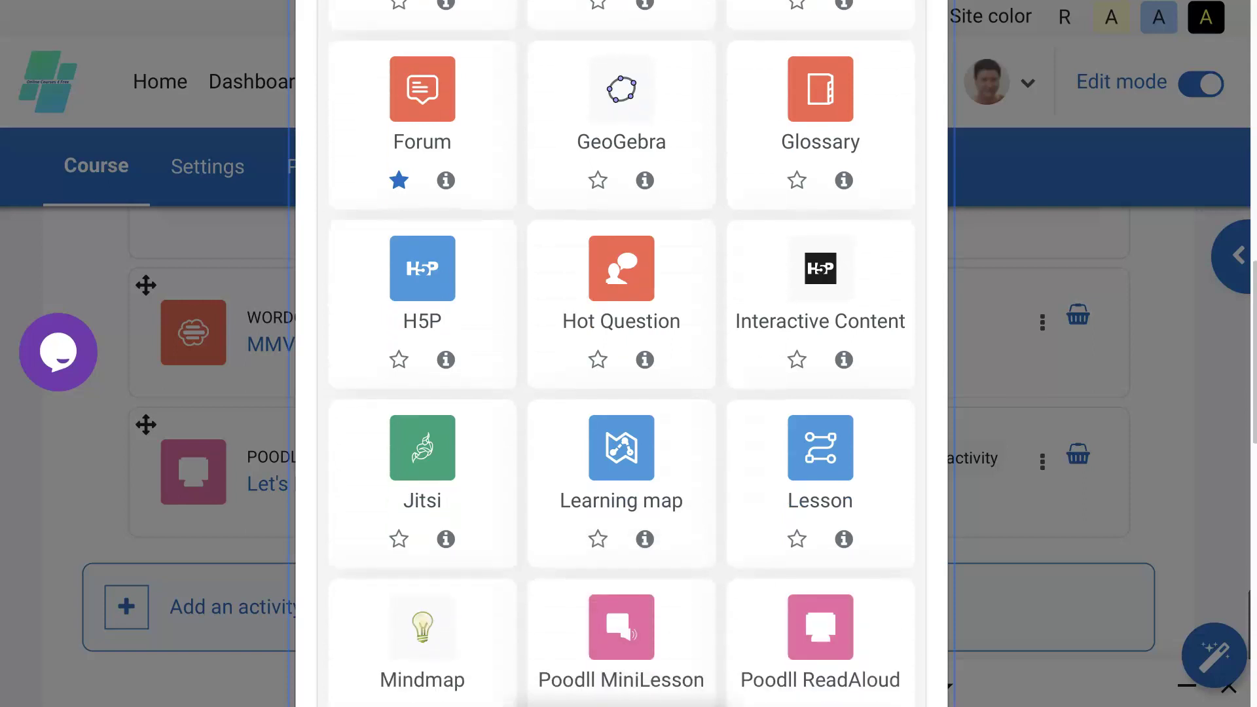
scroll(621, 353, "down", 1)
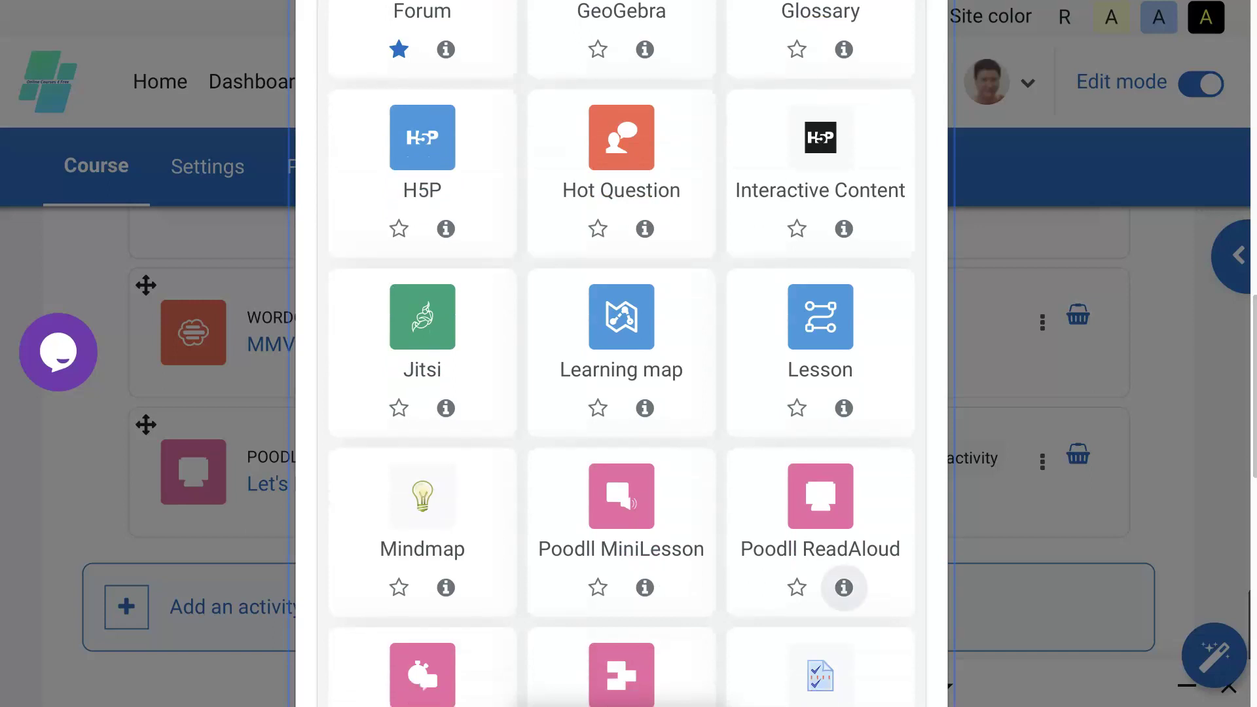
Create a new Poodll ReadAloud activity named 'Lychee'.
left_click(838, 555)
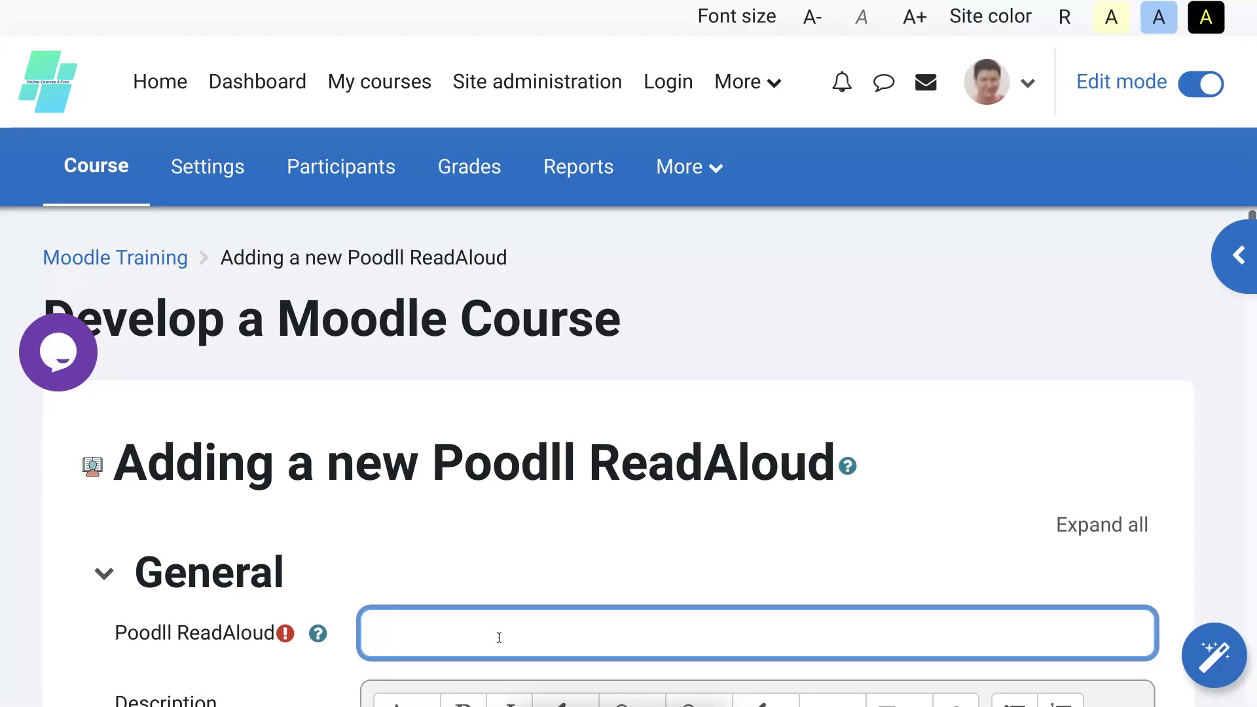
type("Lychee")
scroll(619, 465, "down", 1)
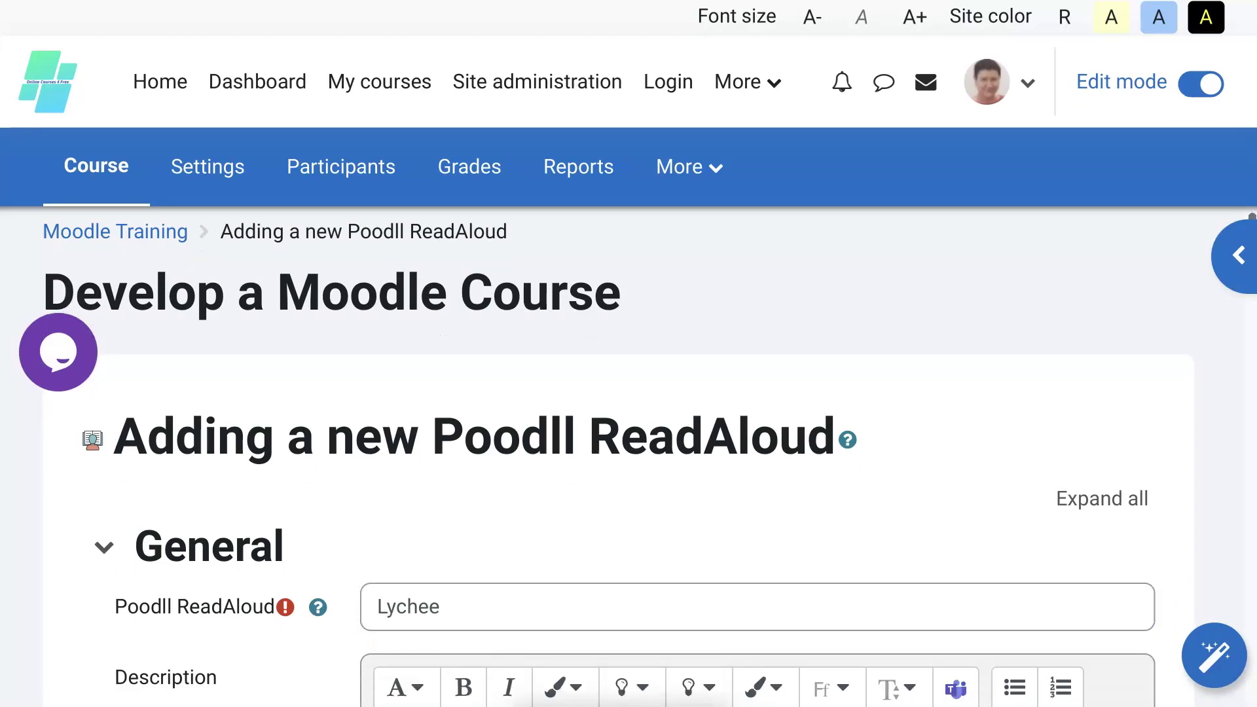
scroll(618, 458, "down", 3)
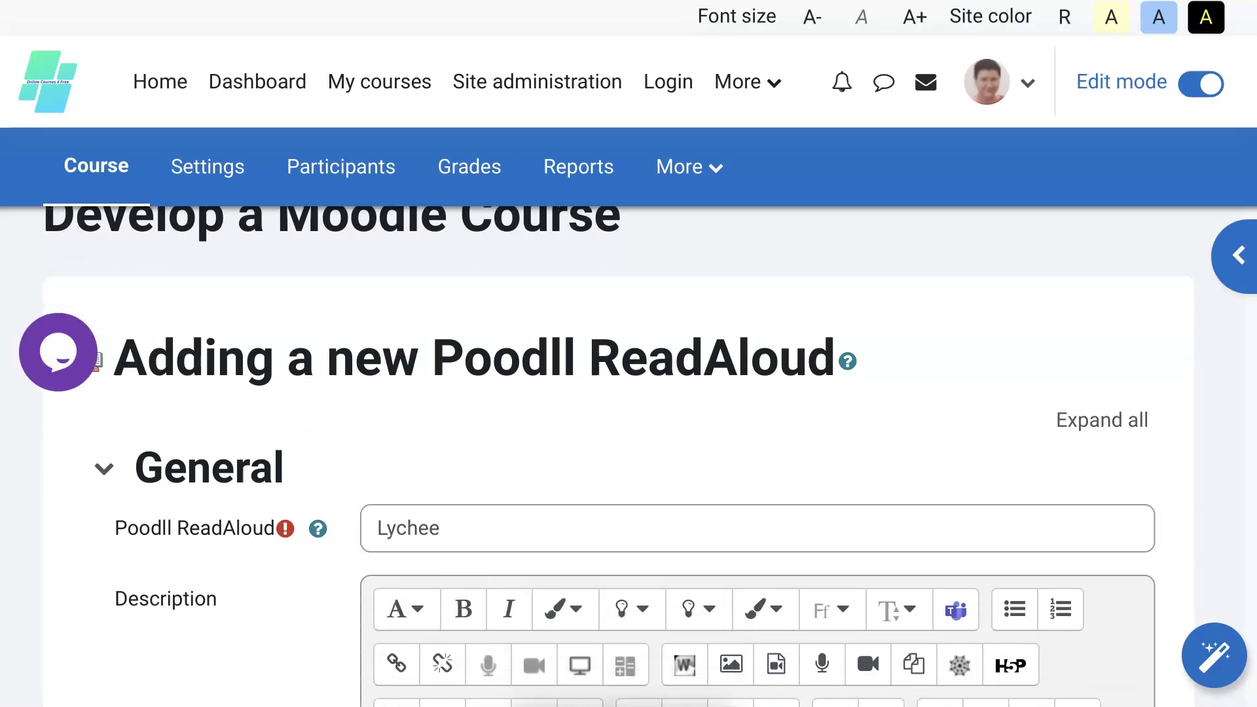
scroll(619, 459, "down", 3)
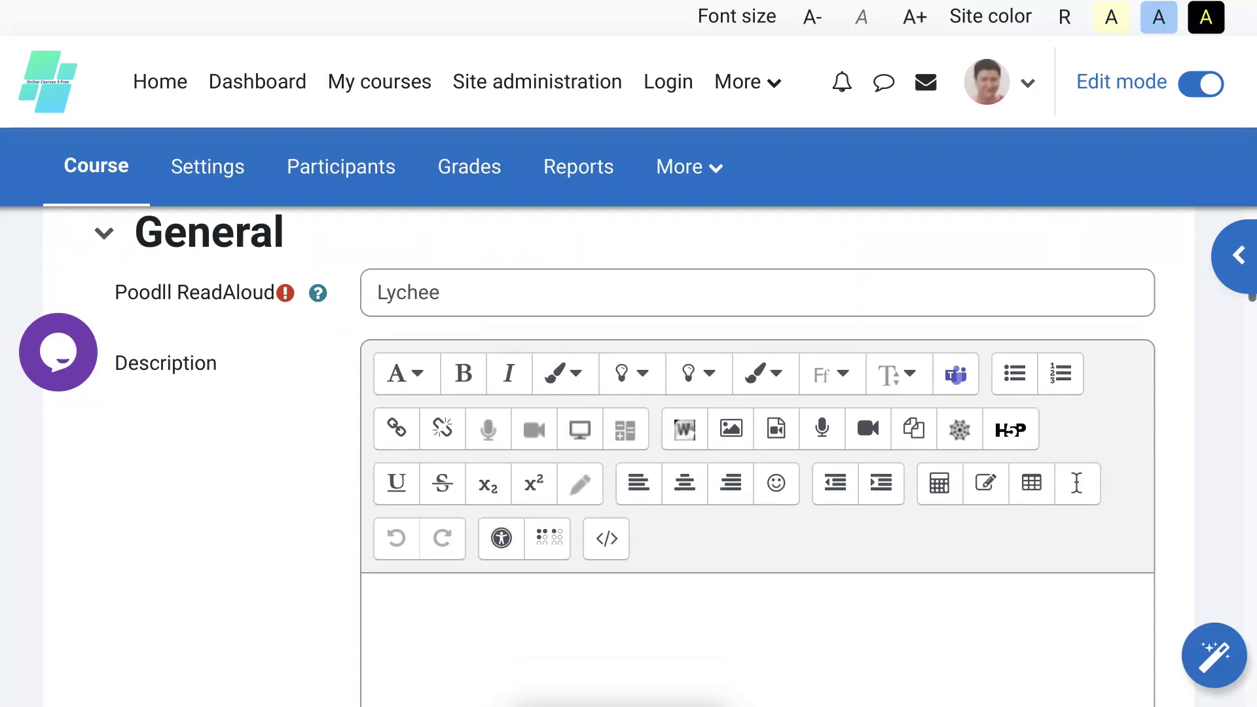
scroll(619, 458, "down", 4)
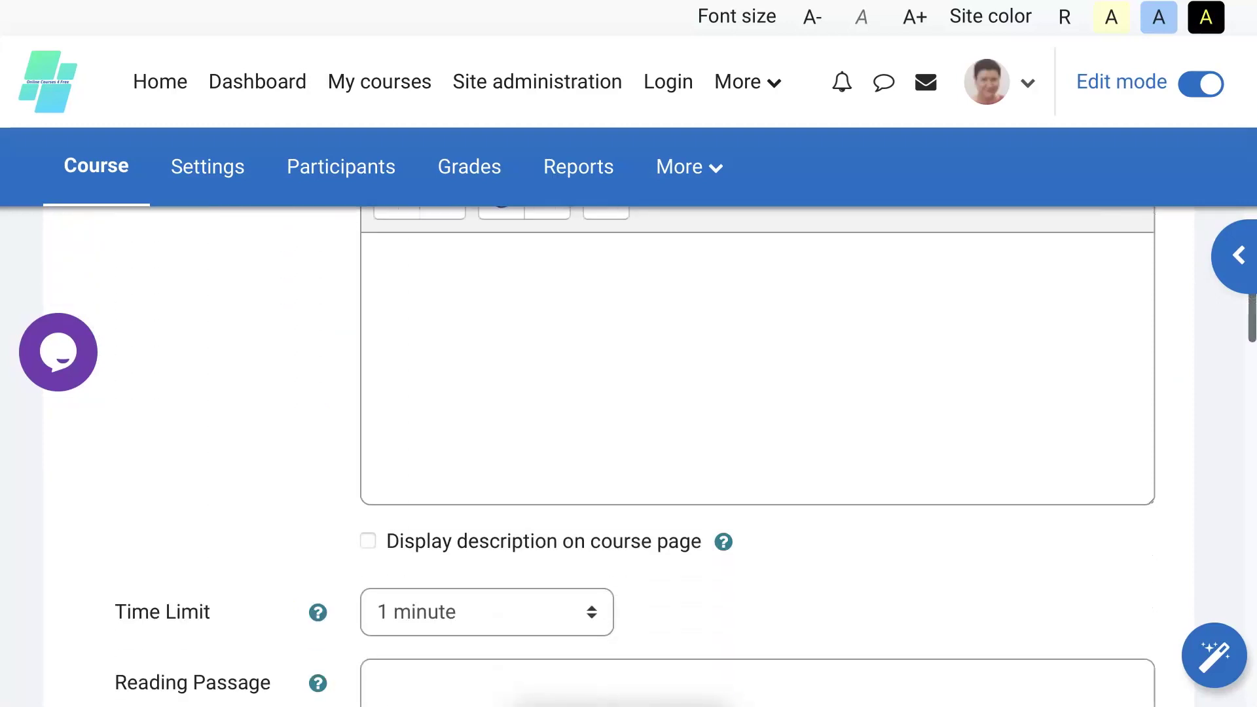
Set the Time Limit to No time limit.
left_click(486, 615)
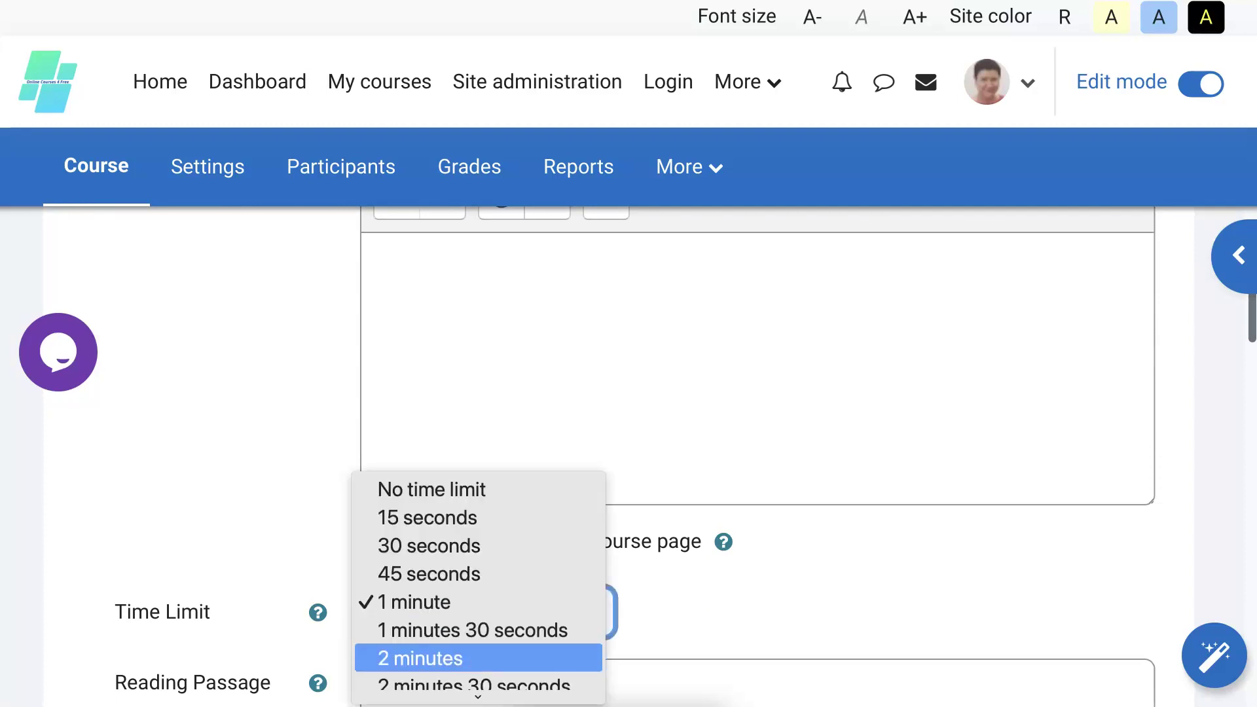
key("Return")
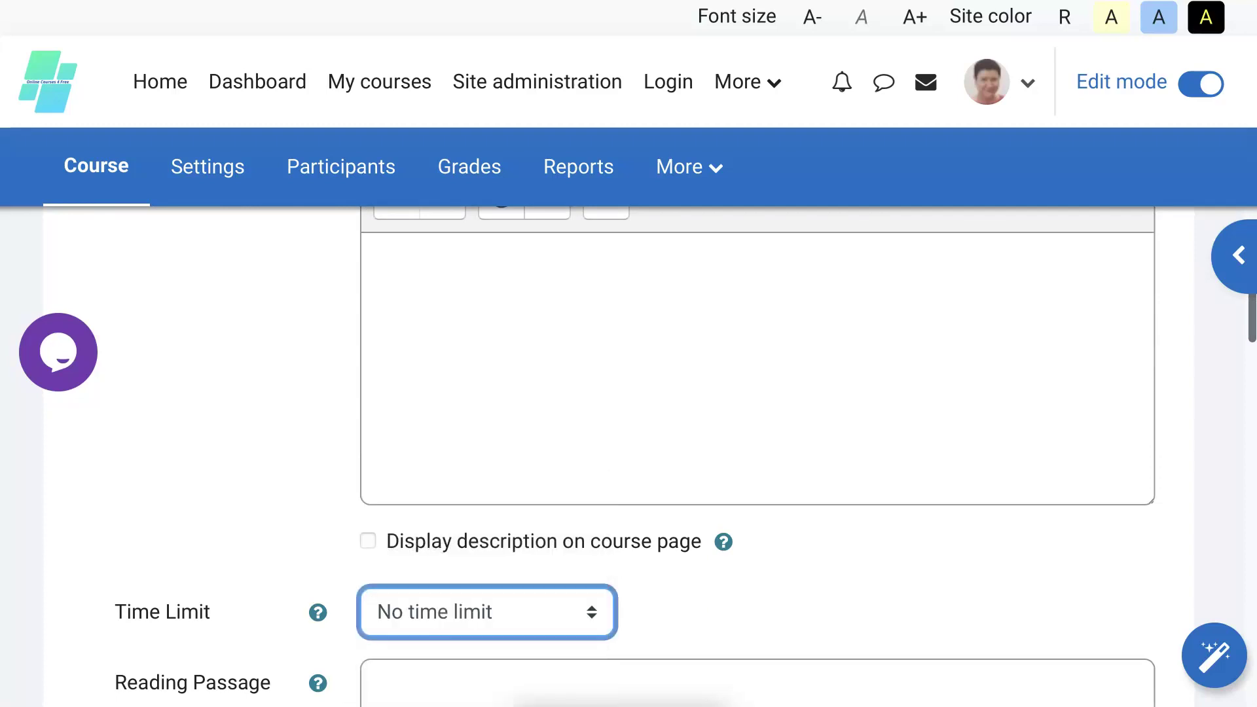
key("space")
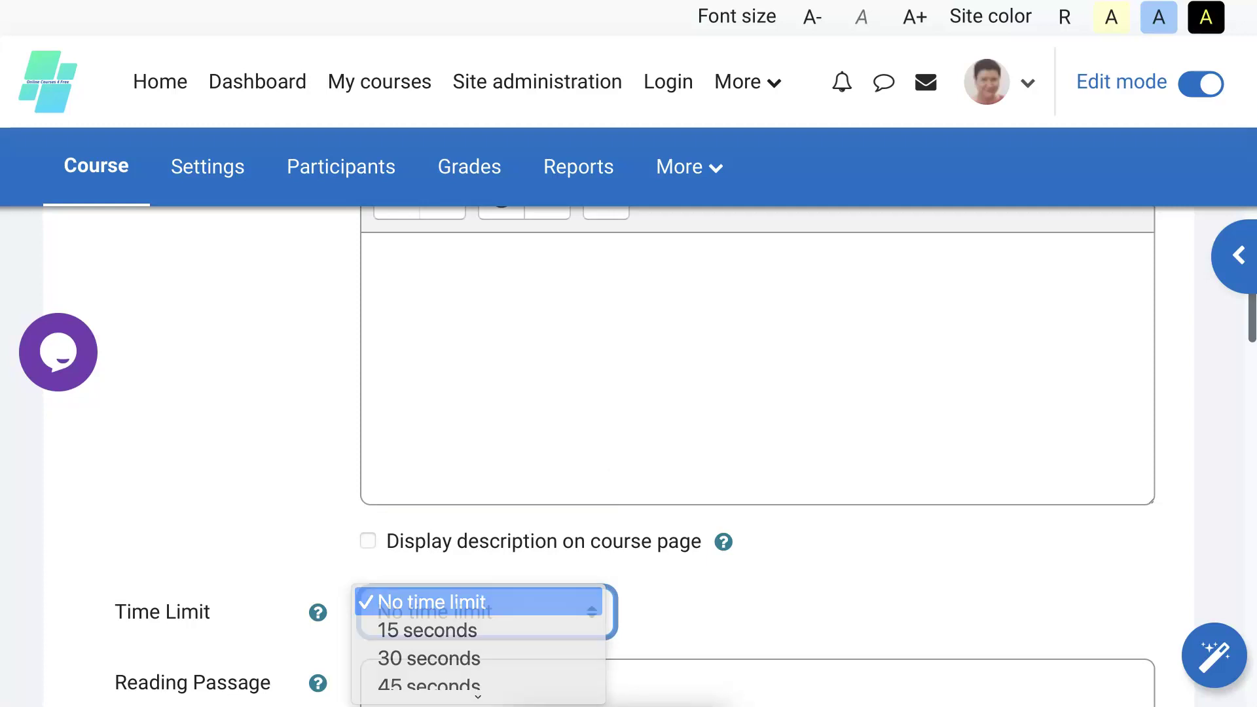
key("Return")
key("space")
key("Return")
key("space")
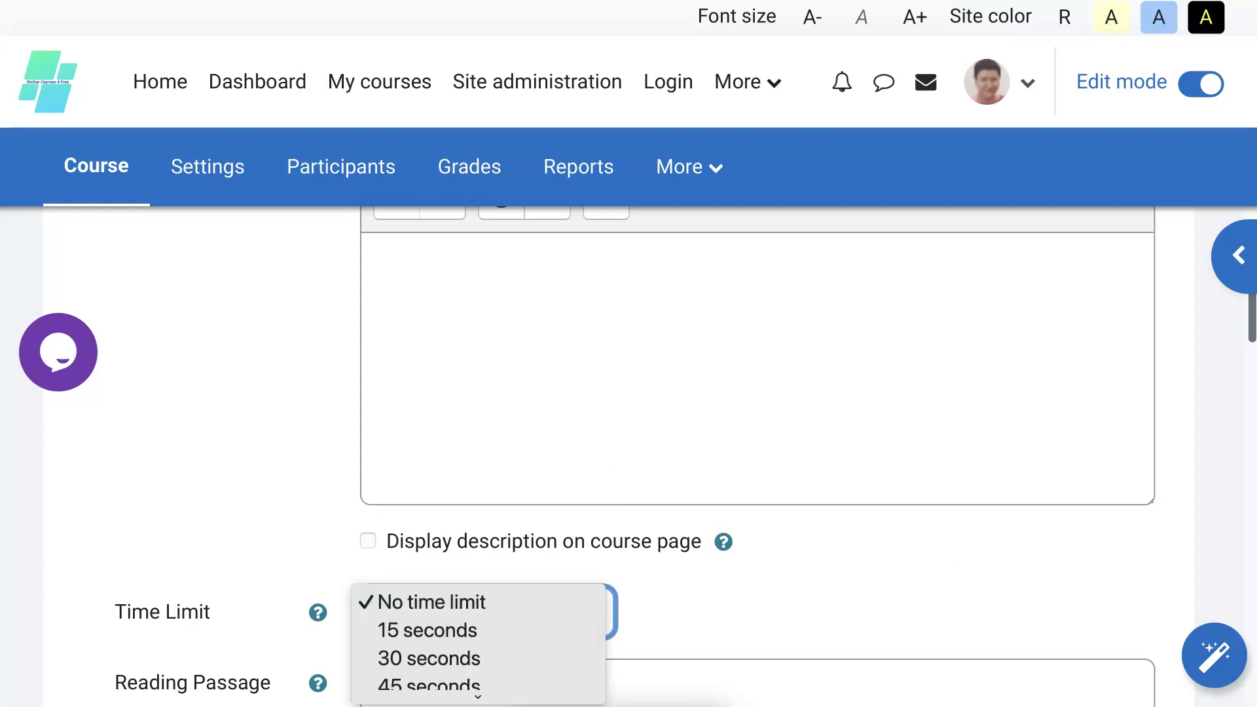
key("Return")
key("space")
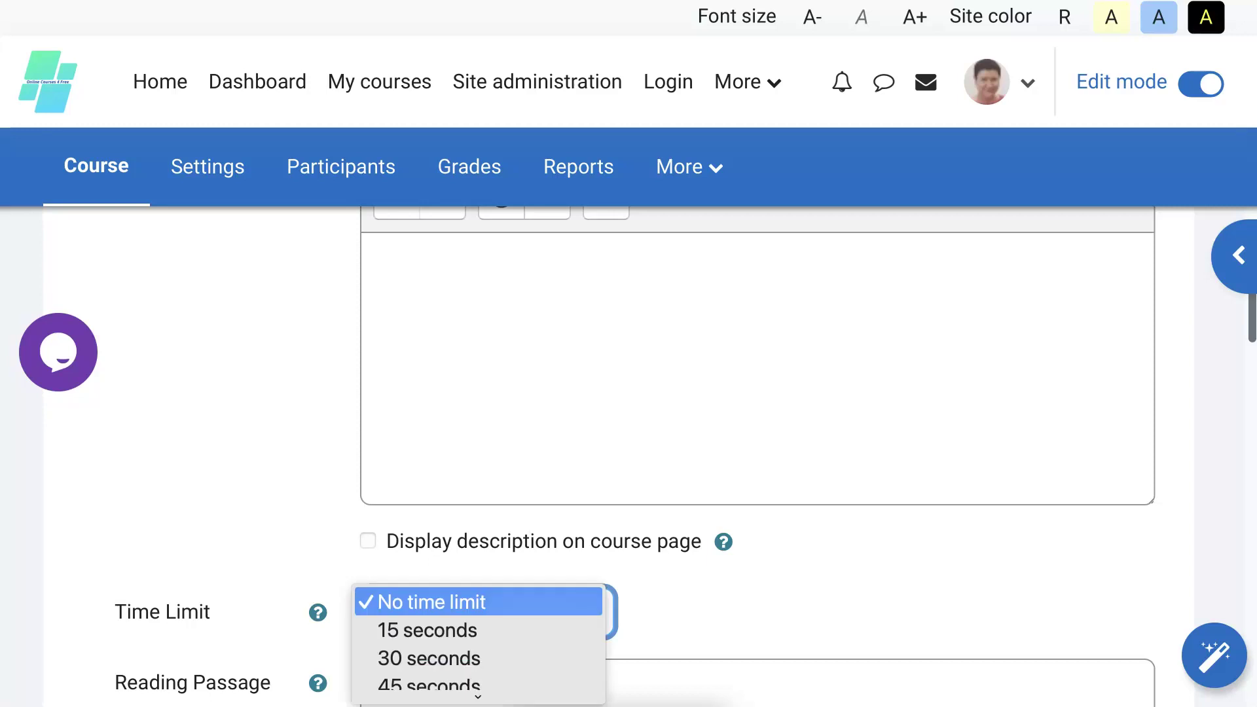
key("Return")
key("space")
scroll(413, 532, "down", 3)
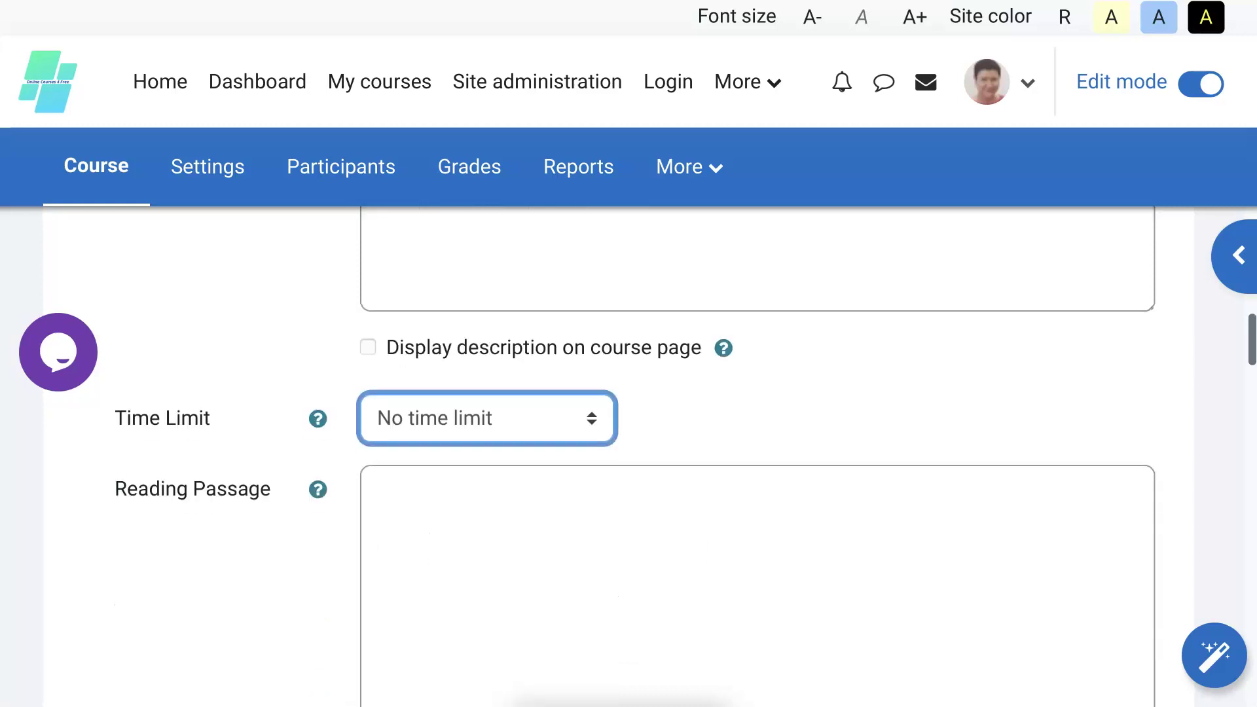
Paste the Lychee paragraph into the Reading Passage, replacing a wrong paste.
left_click(413, 532)
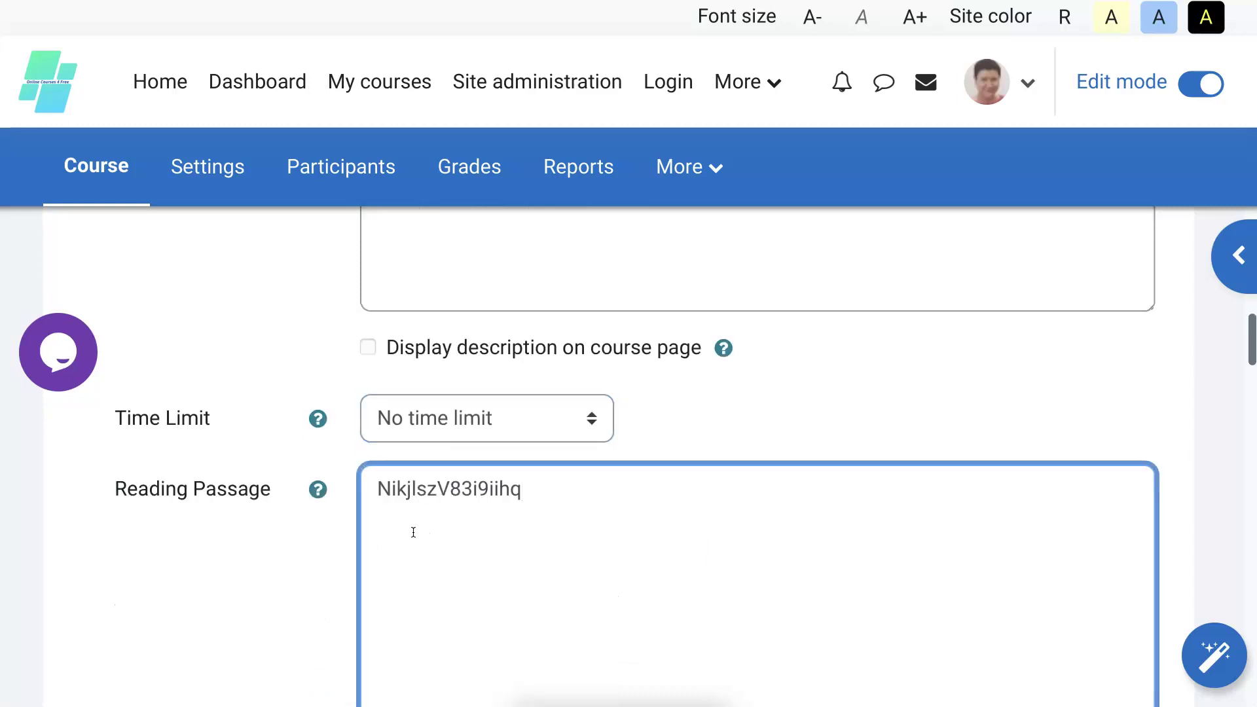
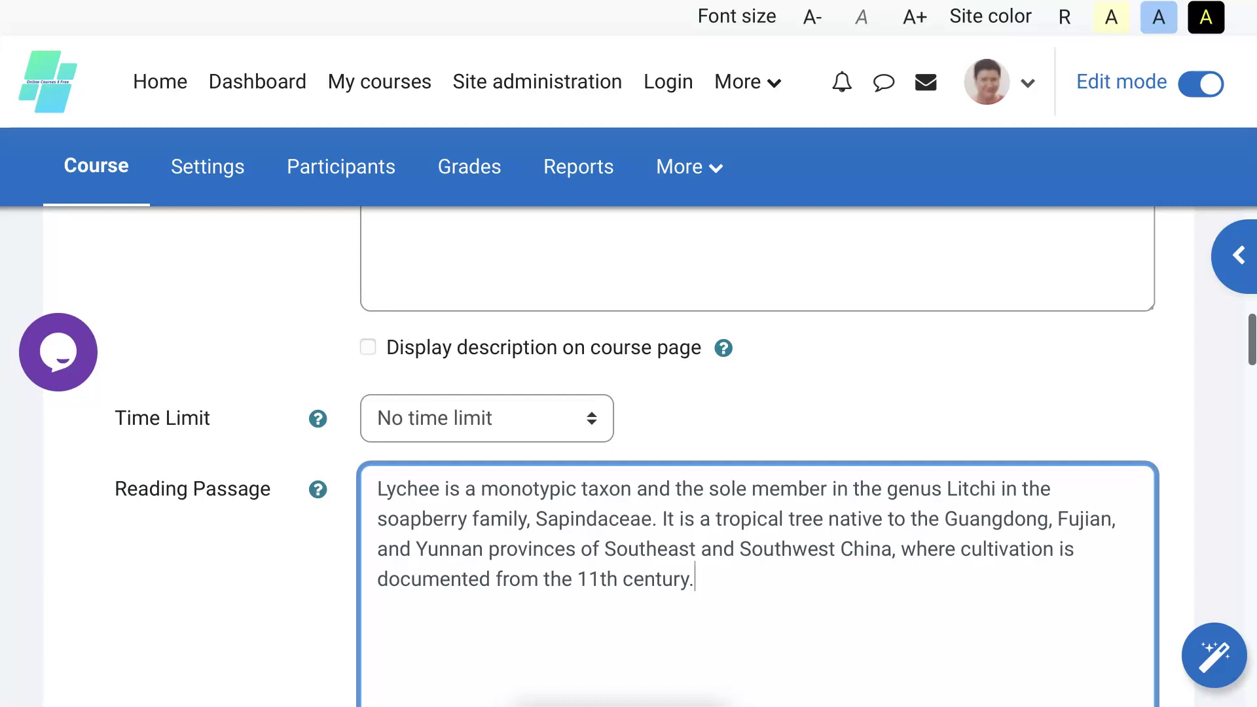
Keep the Passage Language at English (US).
scroll(823, 606, "down", 2)
scroll(670, 584, "down", 5)
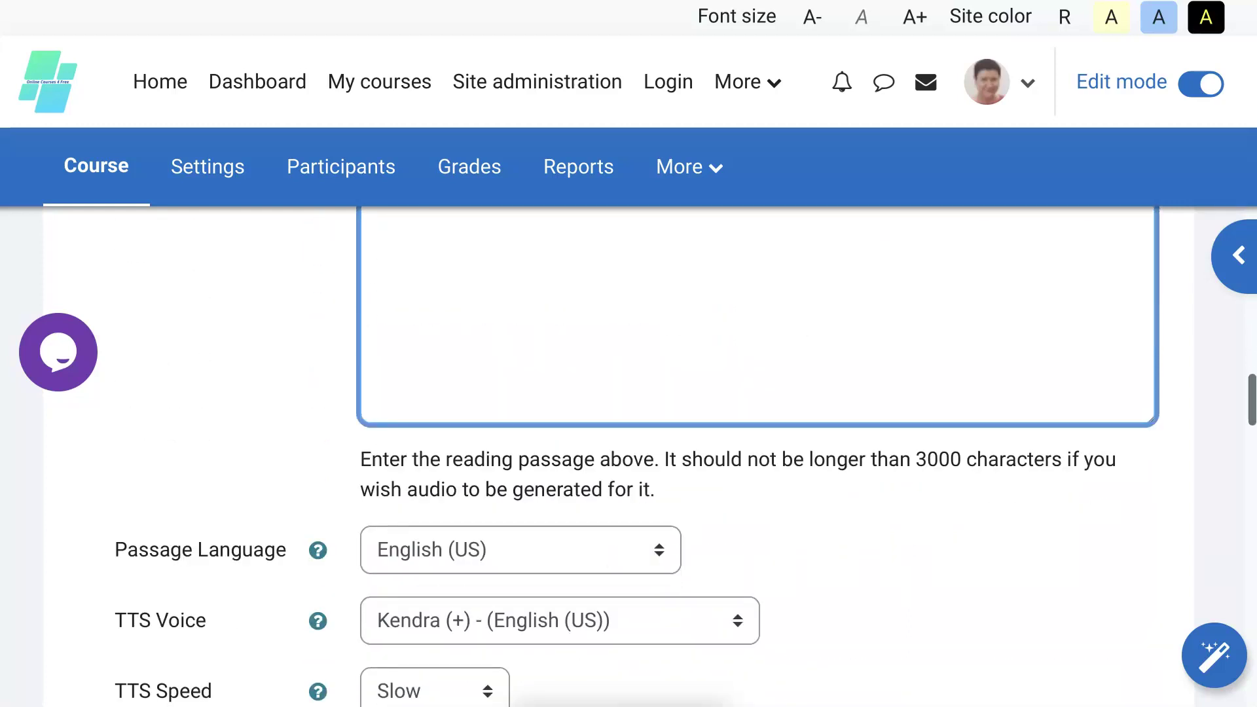
scroll(607, 558, "down", 1)
left_click(607, 537)
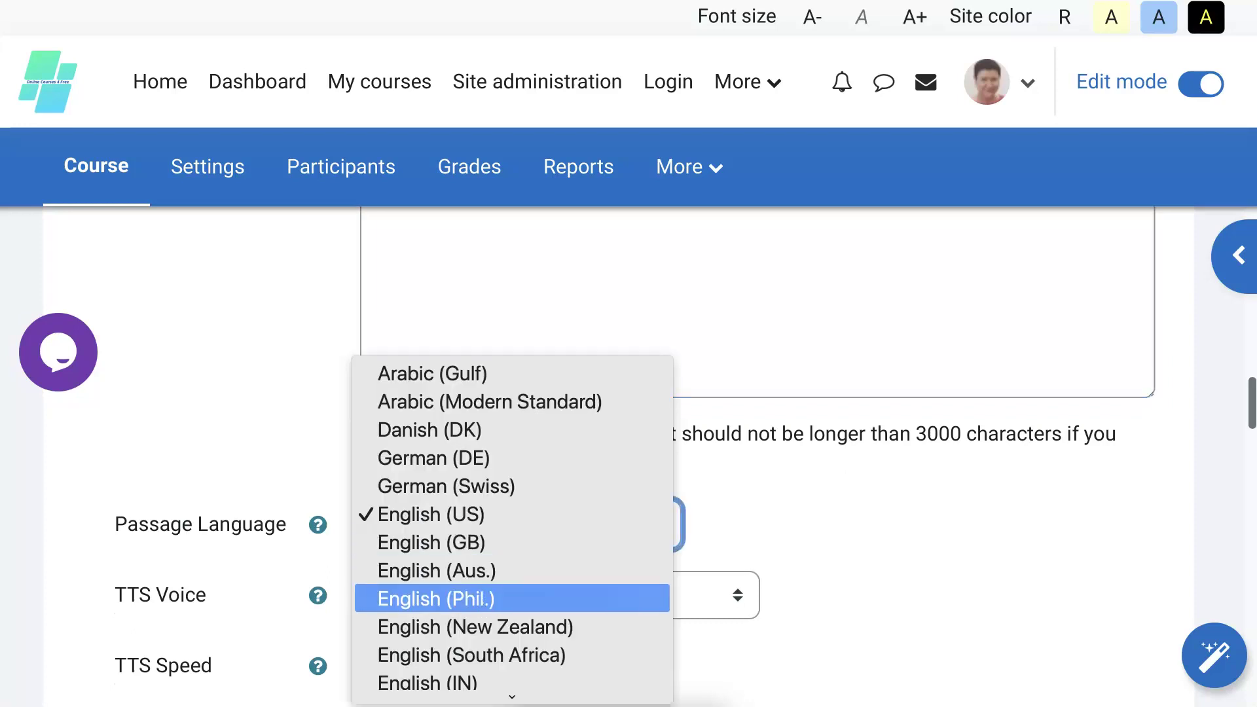
scroll(622, 608, "down", 5)
scroll(623, 608, "up", 5)
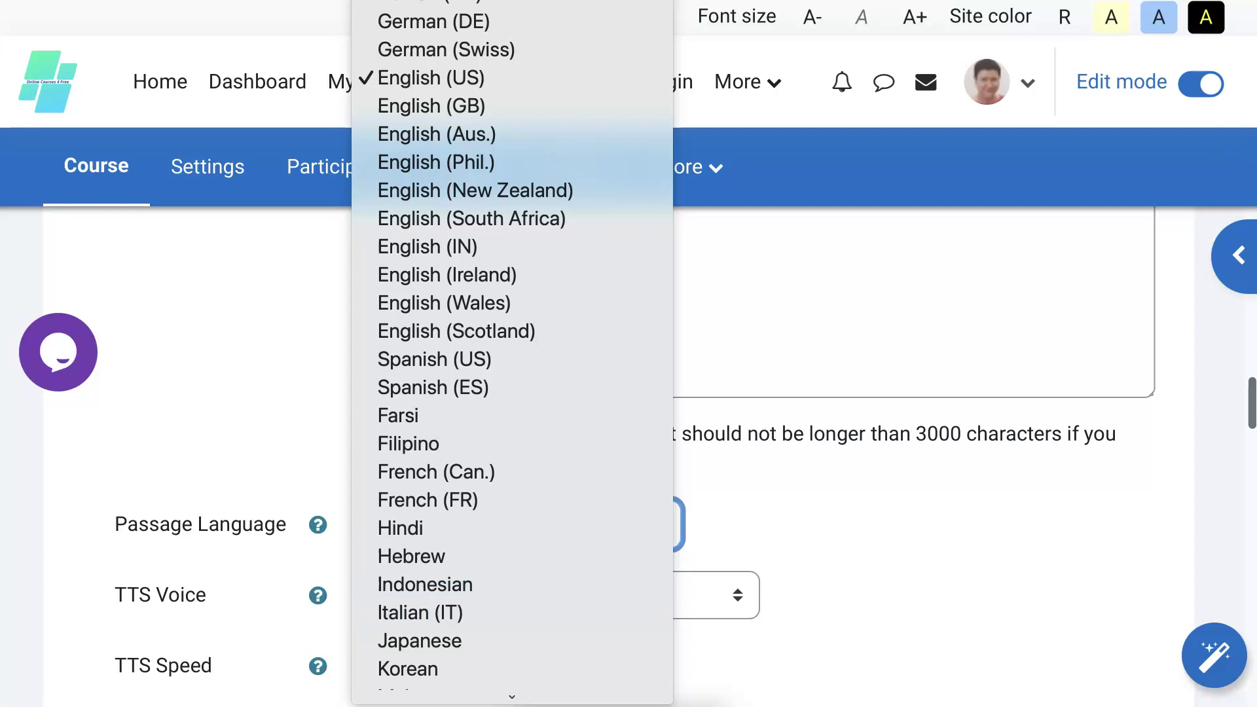
key("Escape")
Leave the TTS Voice at Kendra and the TTS Speed at Slow.
scroll(686, 534, "down", 1)
scroll(686, 517, "down", 1)
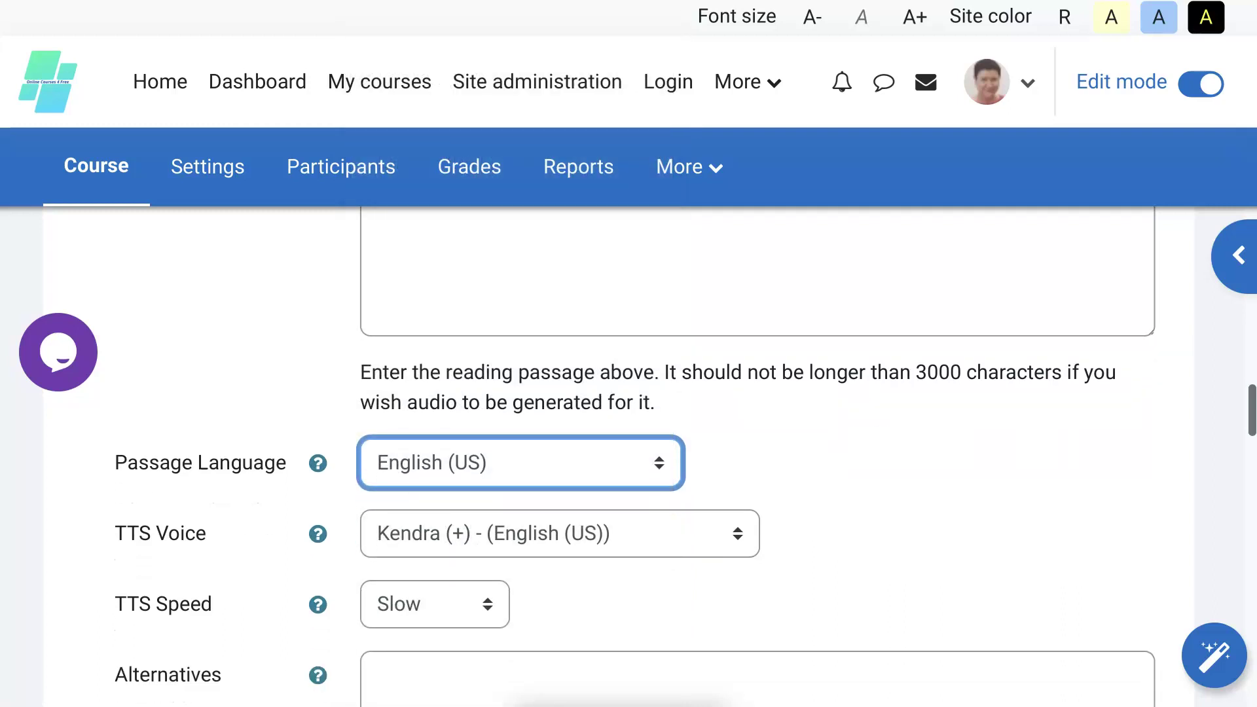
left_click(557, 548)
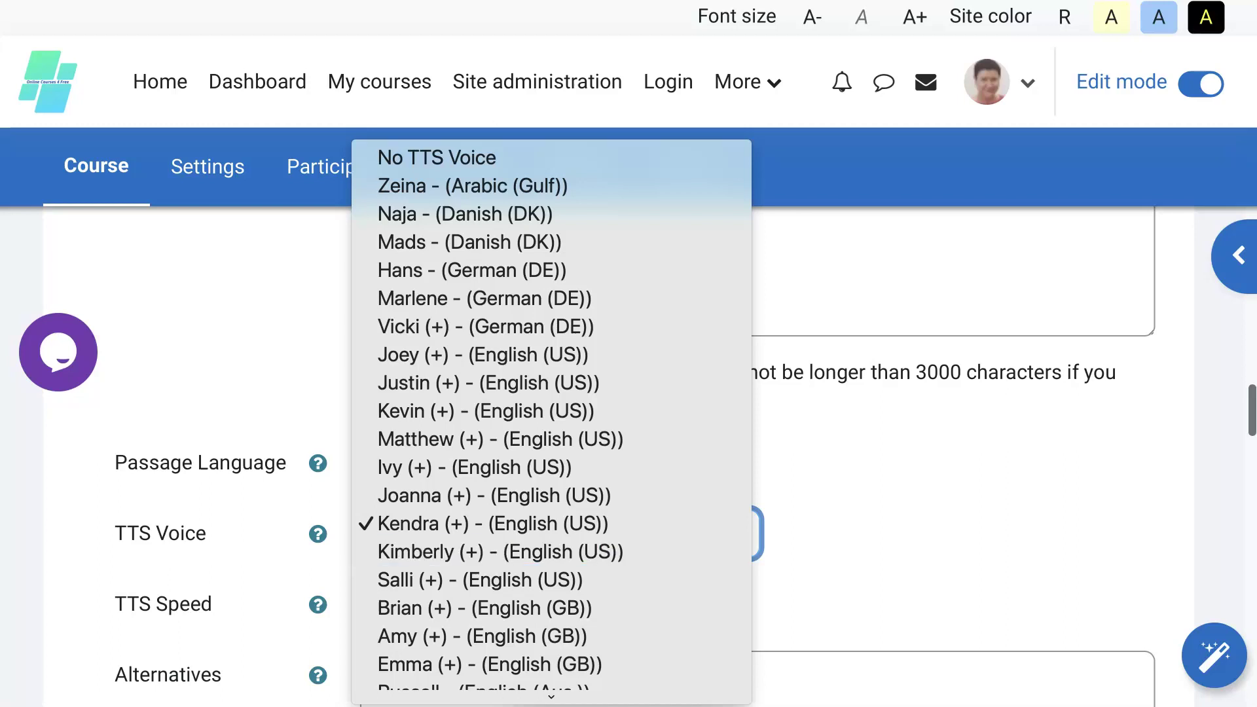
key("Escape")
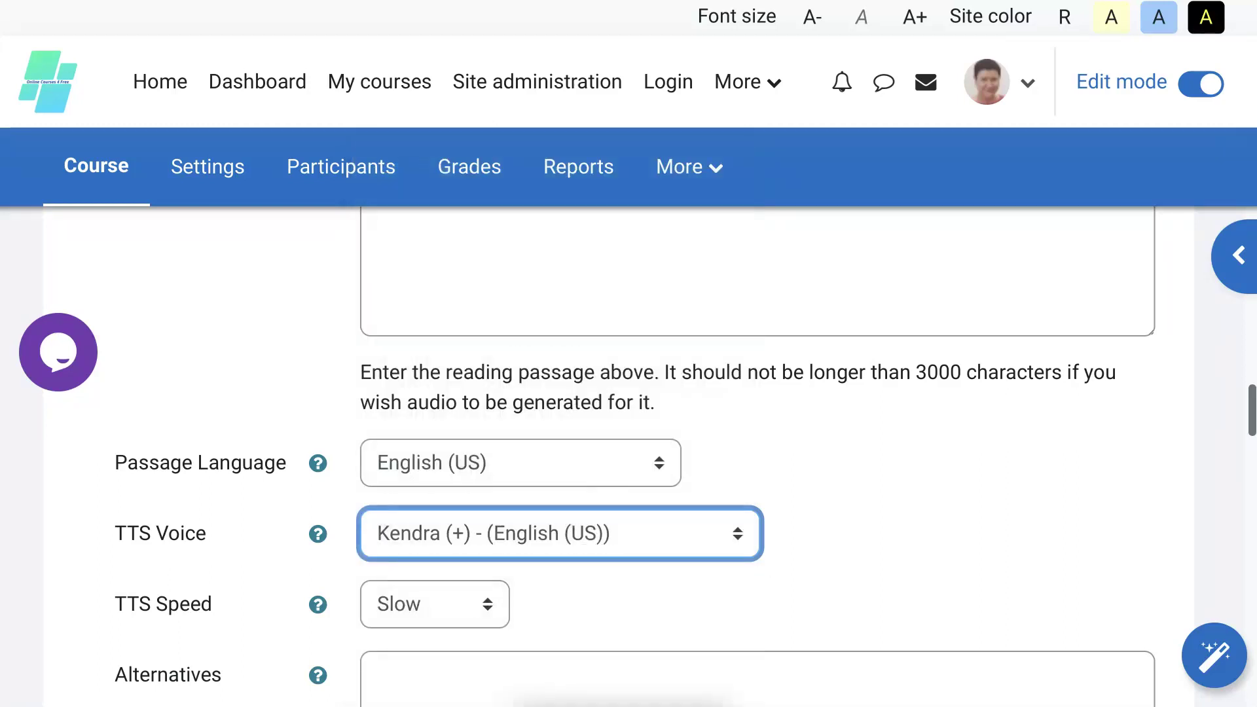
scroll(533, 552, "down", 1)
left_click(488, 532)
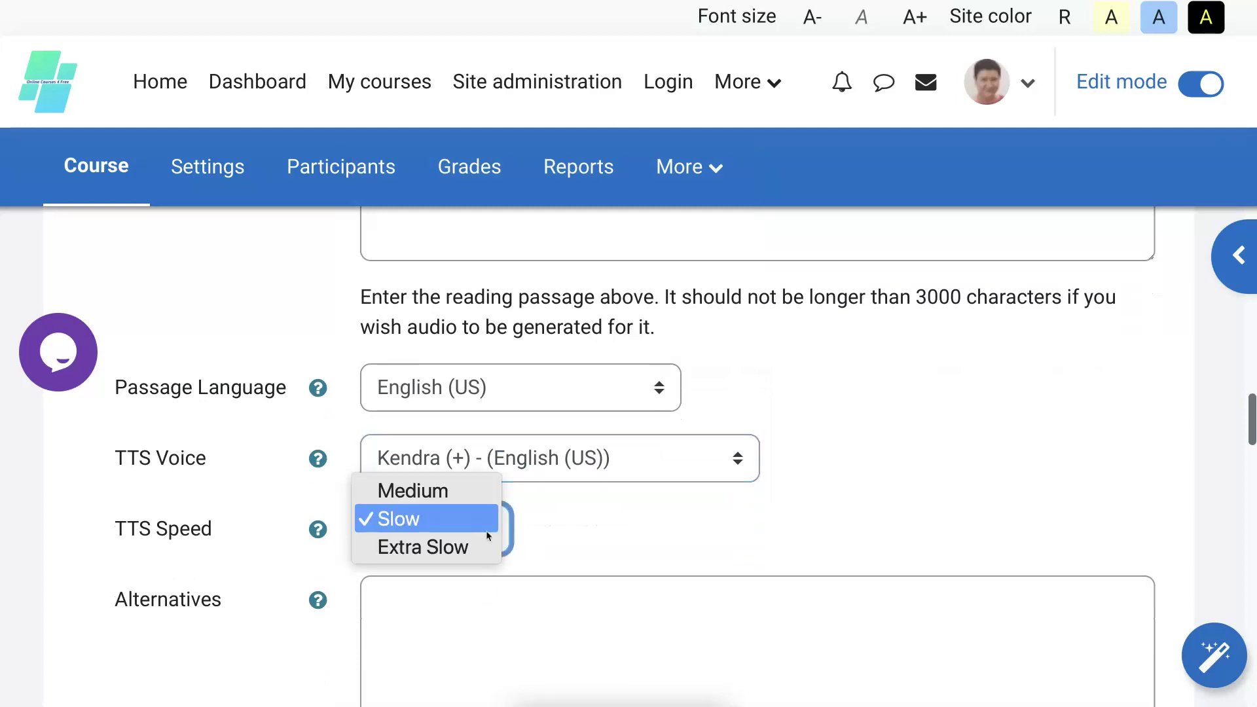
key("Escape")
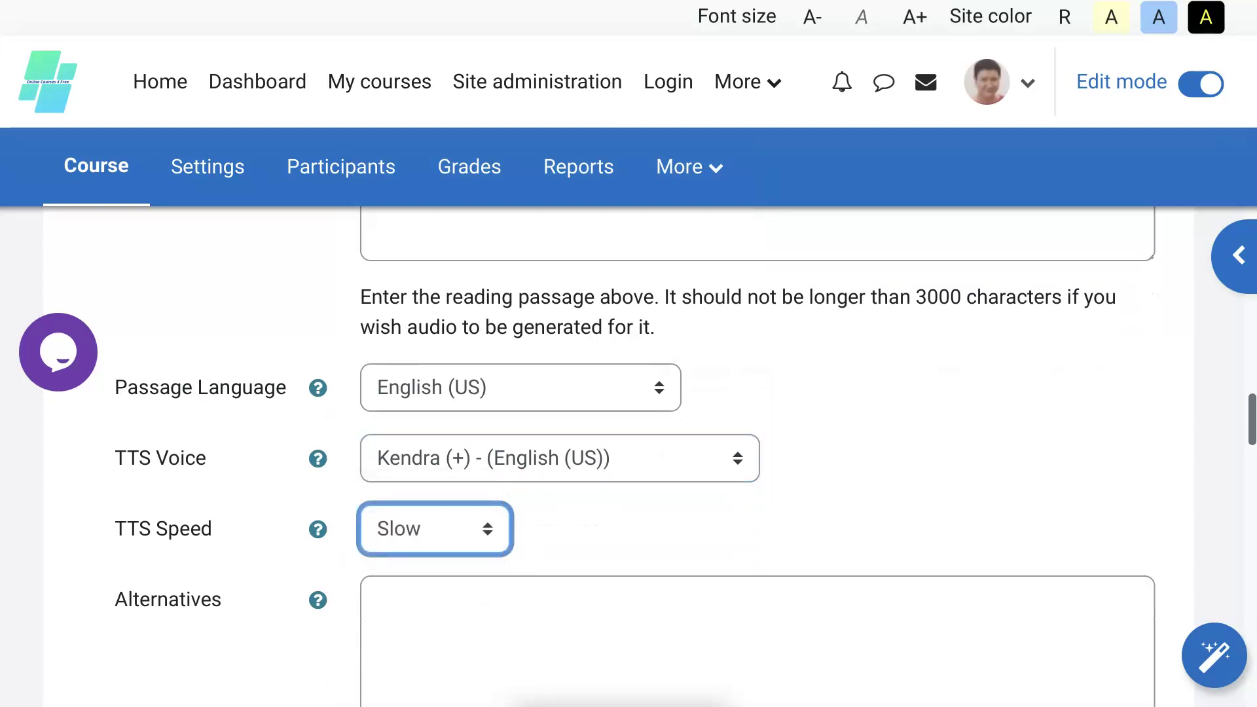
Expand the Advanced settings section and scroll down to the Grade settings.
scroll(572, 549, "down", 5)
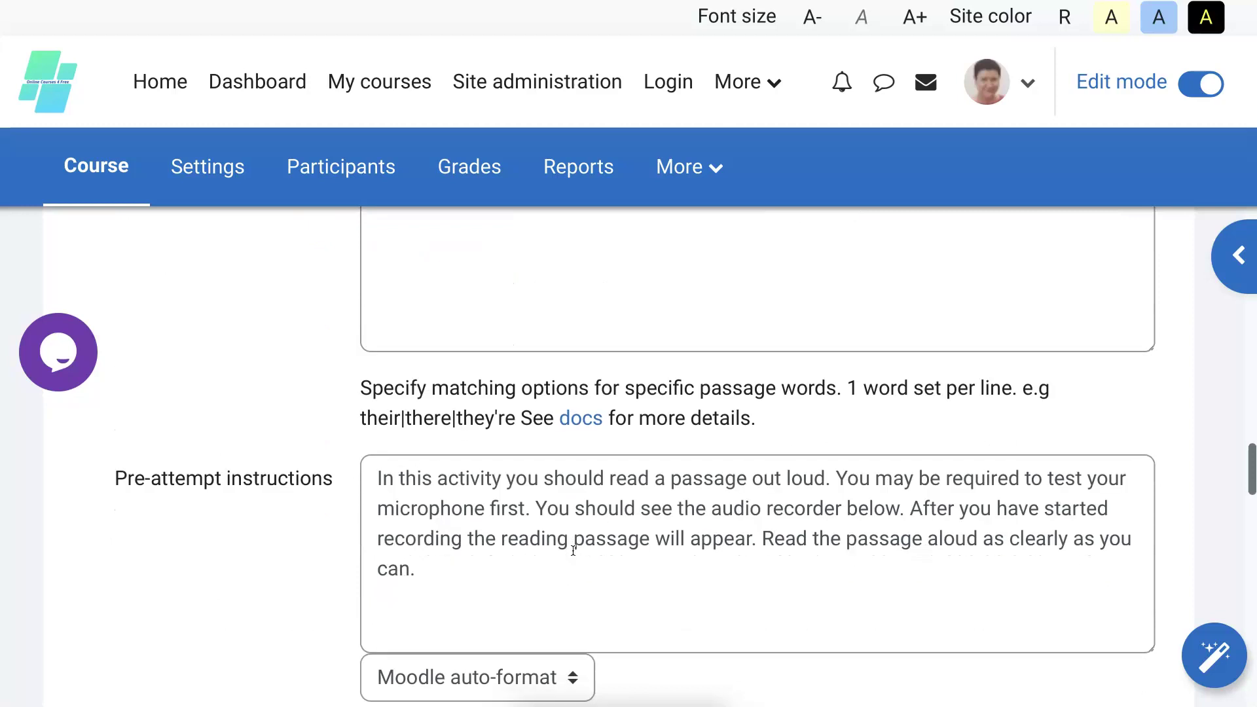
scroll(574, 550, "down", 2)
scroll(574, 551, "down", 1)
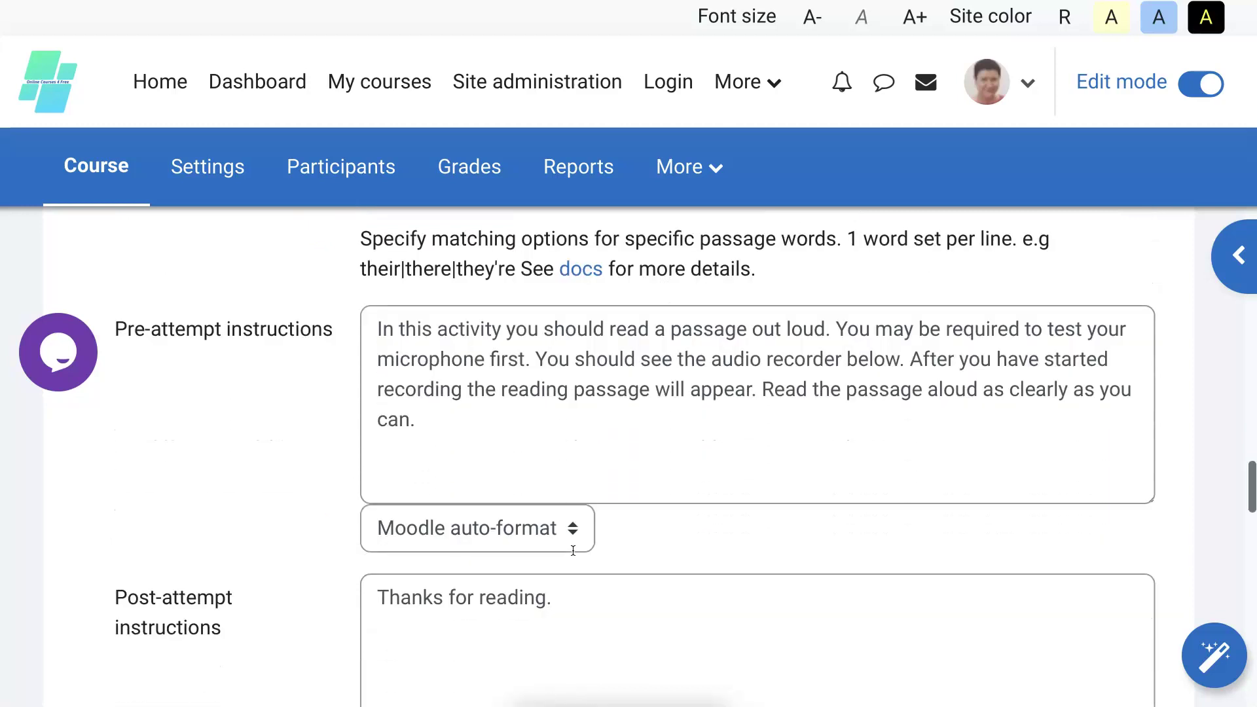
scroll(573, 550, "down", 4)
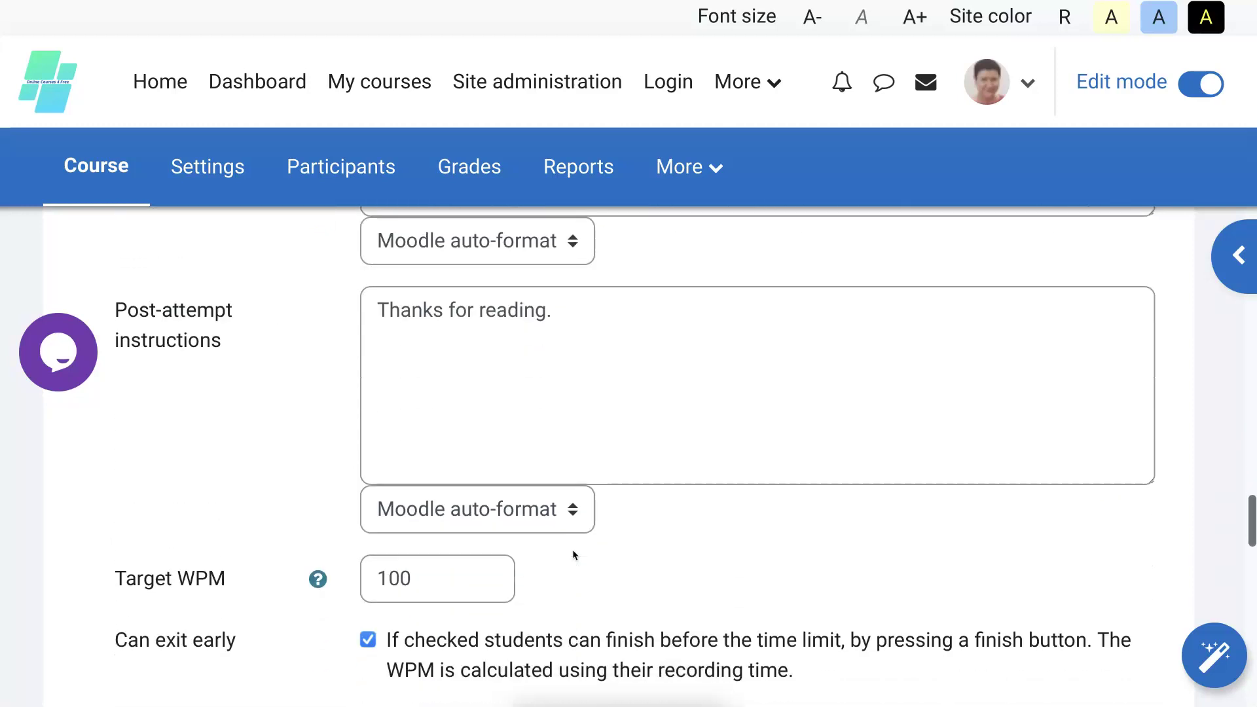
scroll(573, 555, "down", 3)
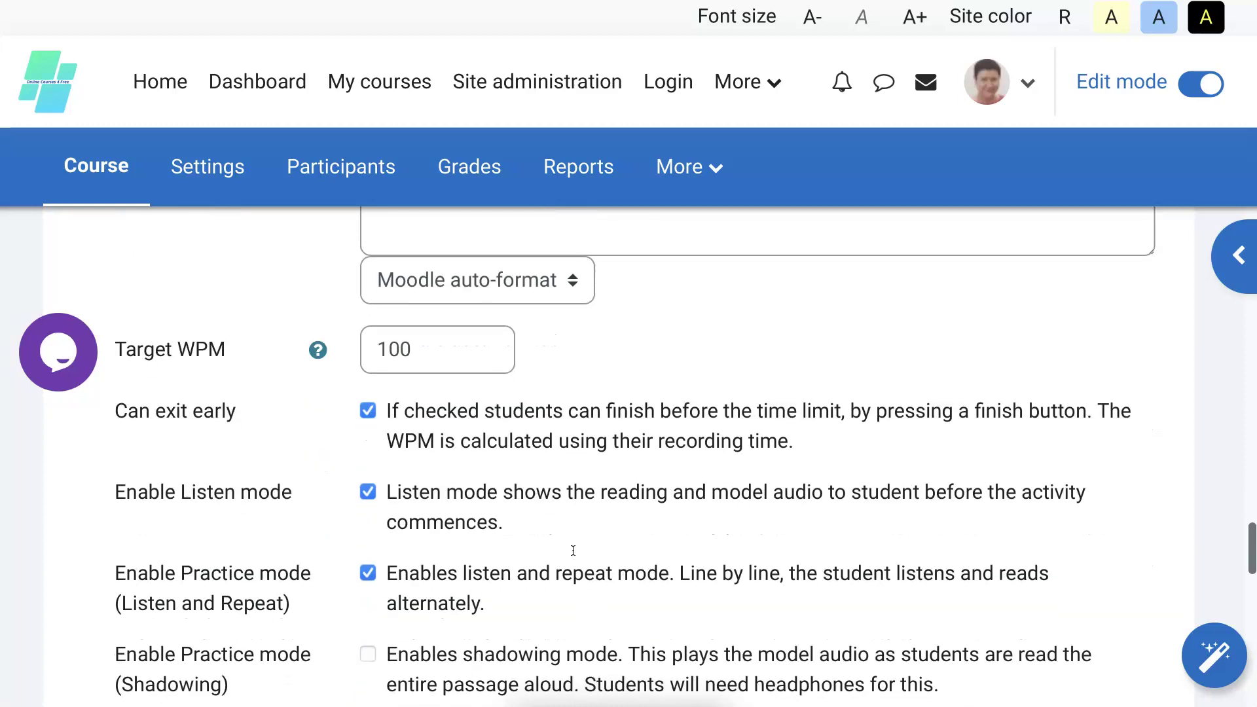
scroll(574, 556, "down", 3)
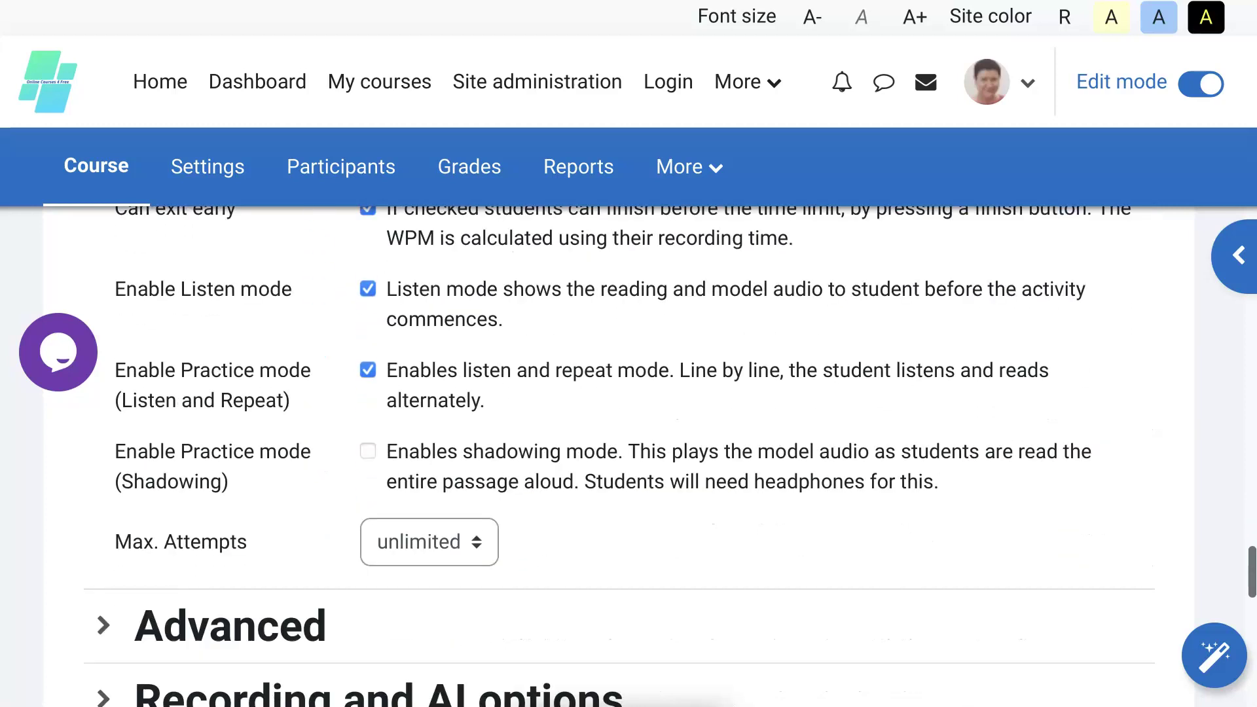
scroll(477, 549, "down", 3)
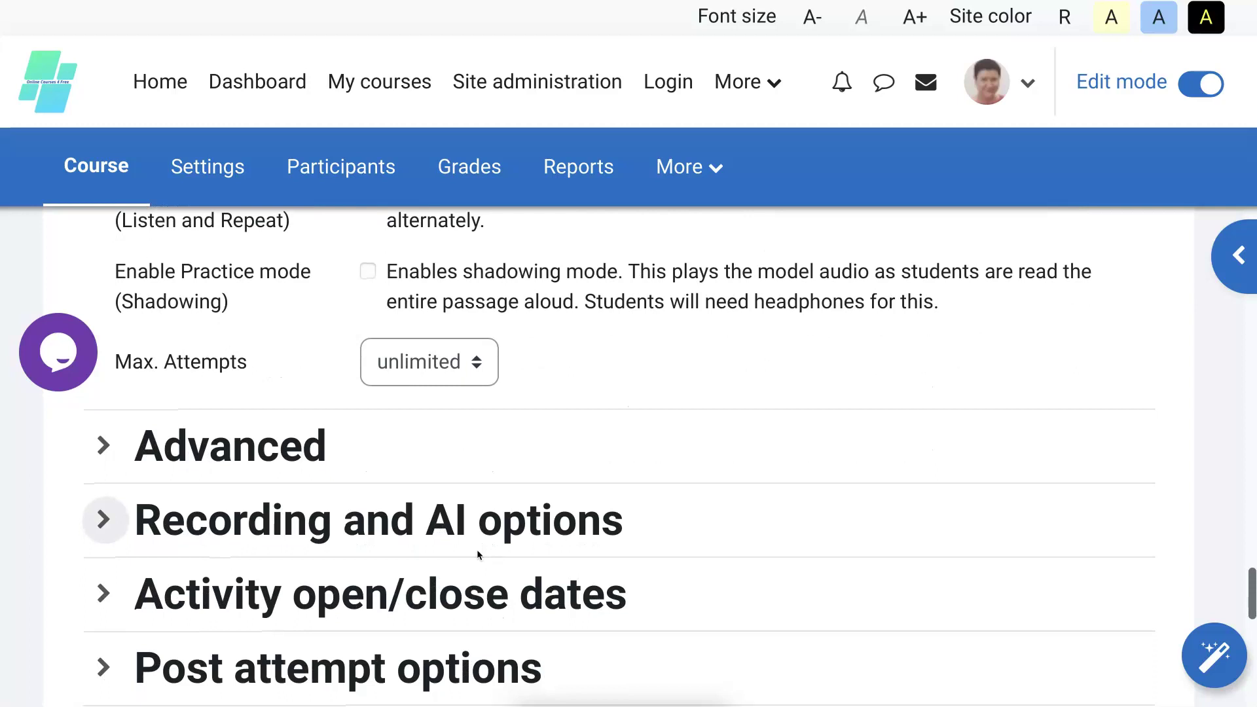
left_click(103, 421)
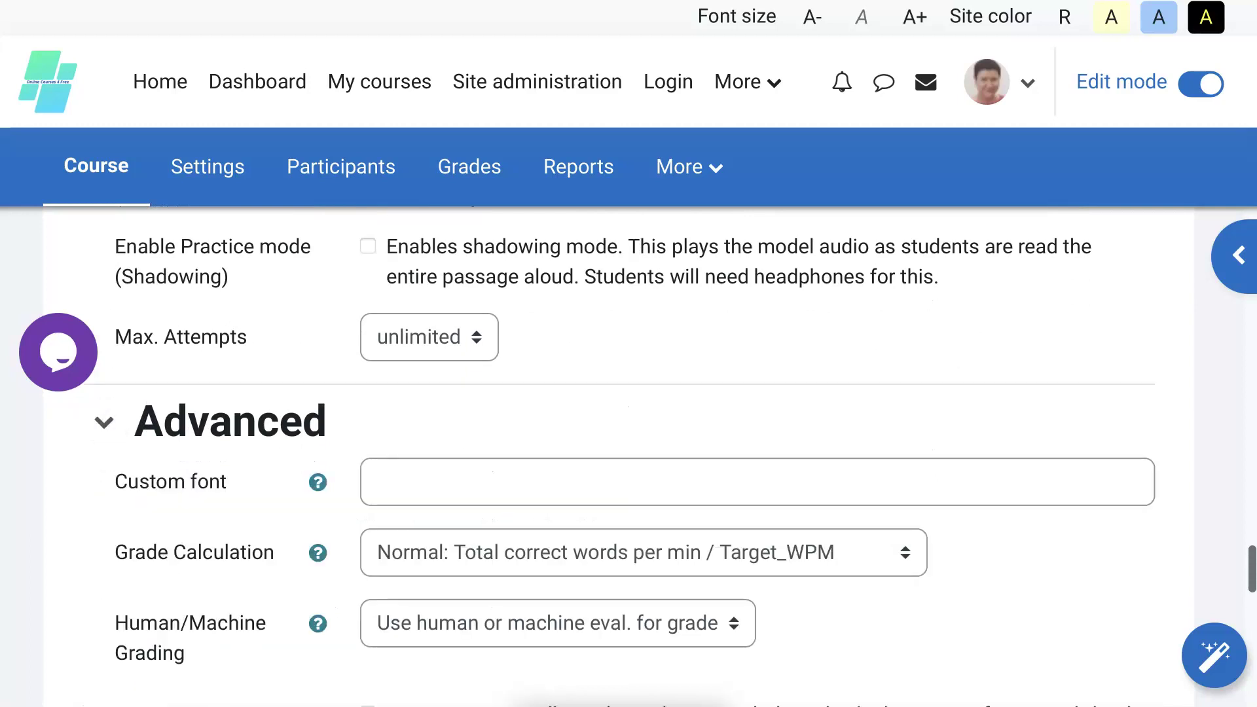
scroll(473, 554, "down", 4)
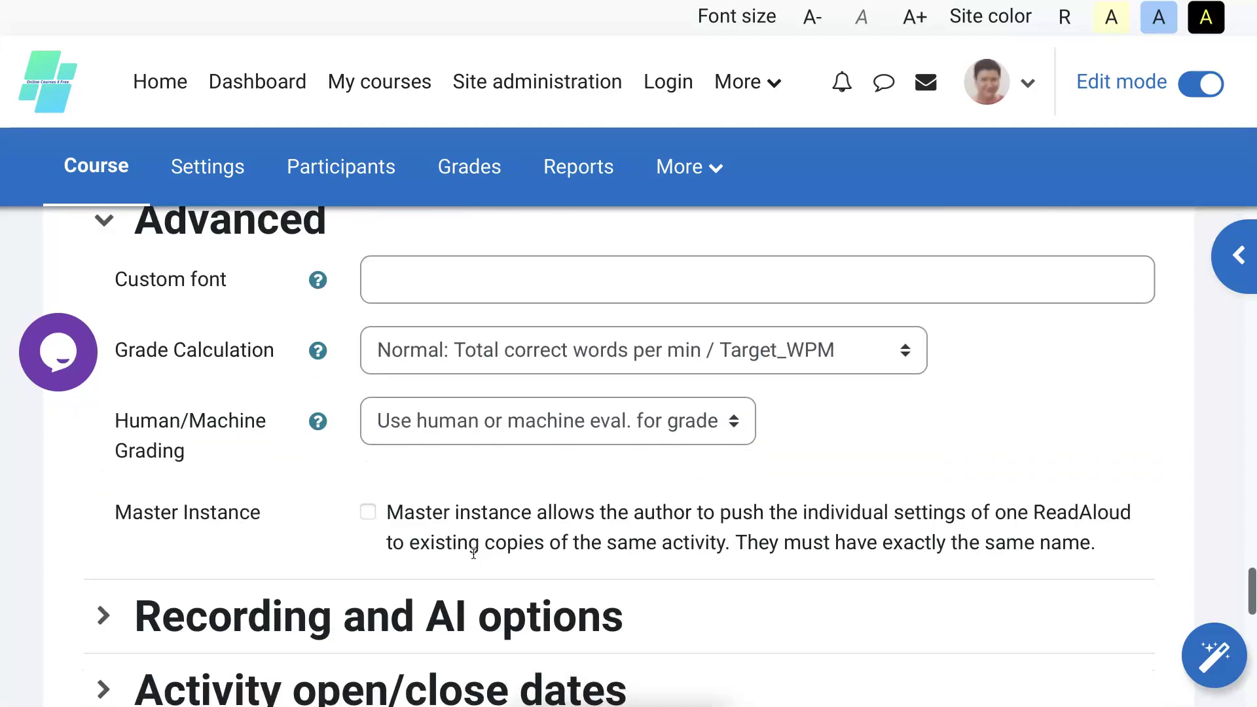
scroll(476, 556, "down", 1)
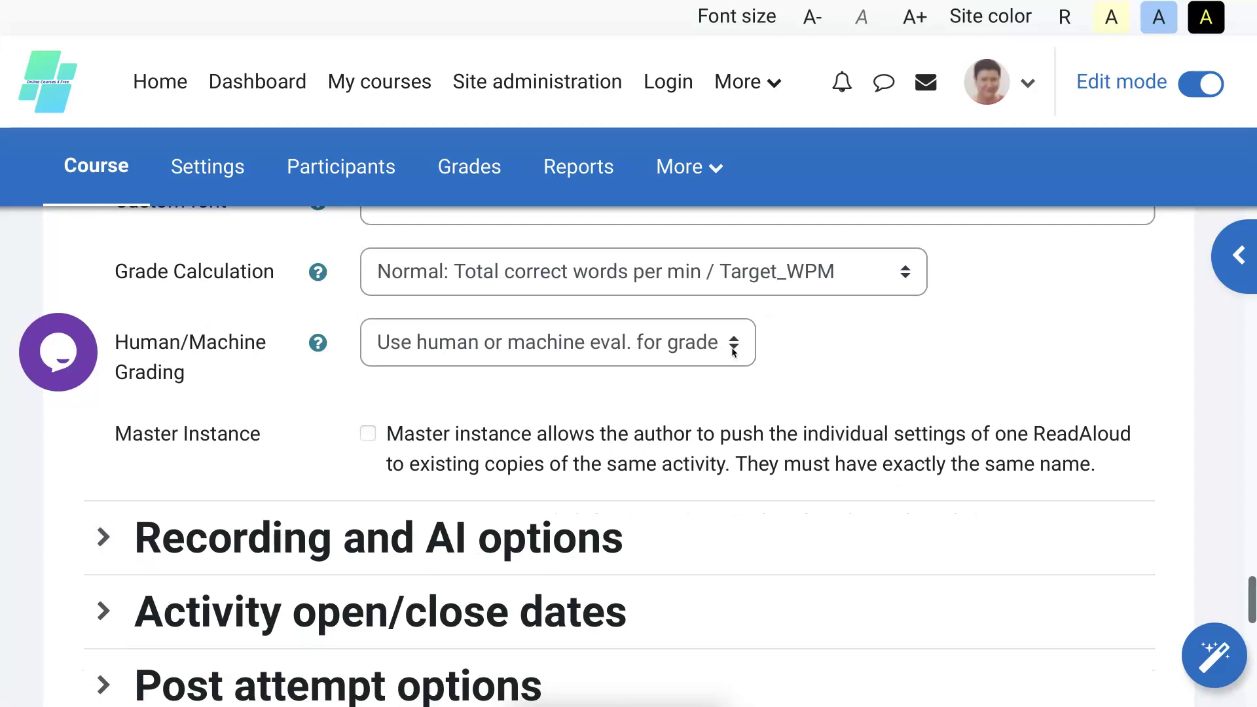
scroll(616, 484, "down", 2)
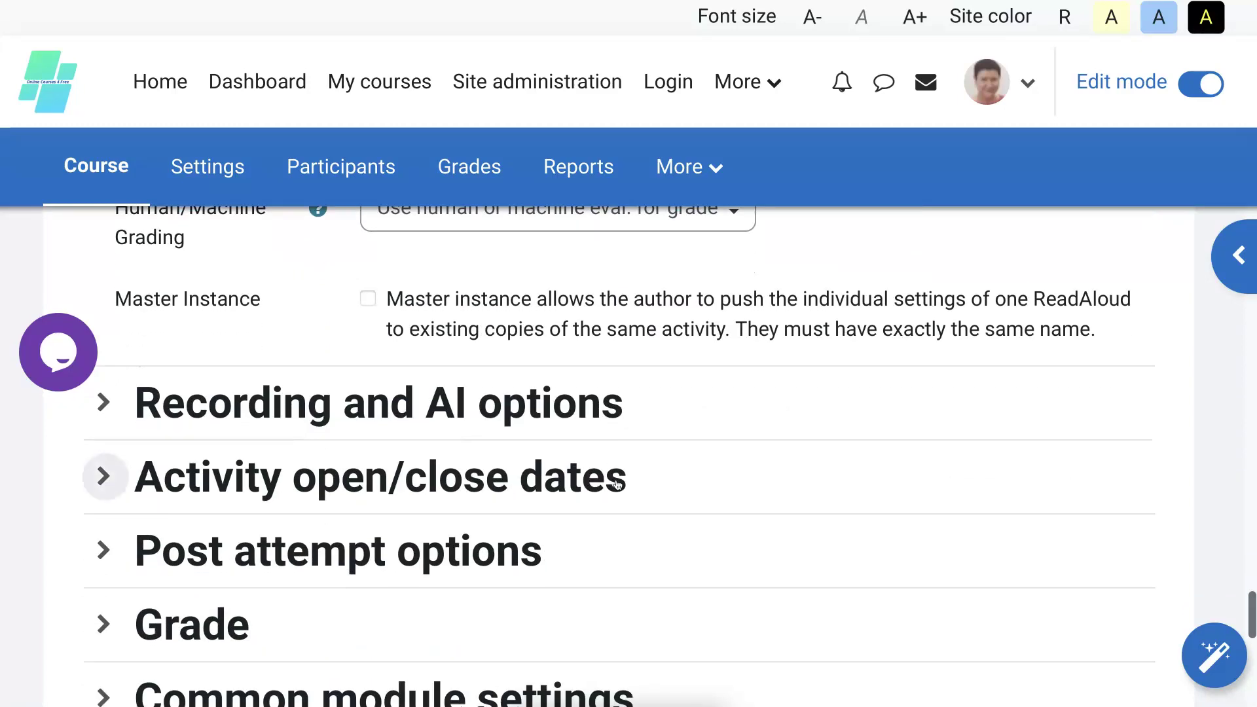
scroll(617, 485, "down", 2)
Expand the Grade section and set Grade to pass to 100.
left_click(616, 484)
scroll(300, 490, "down", 5)
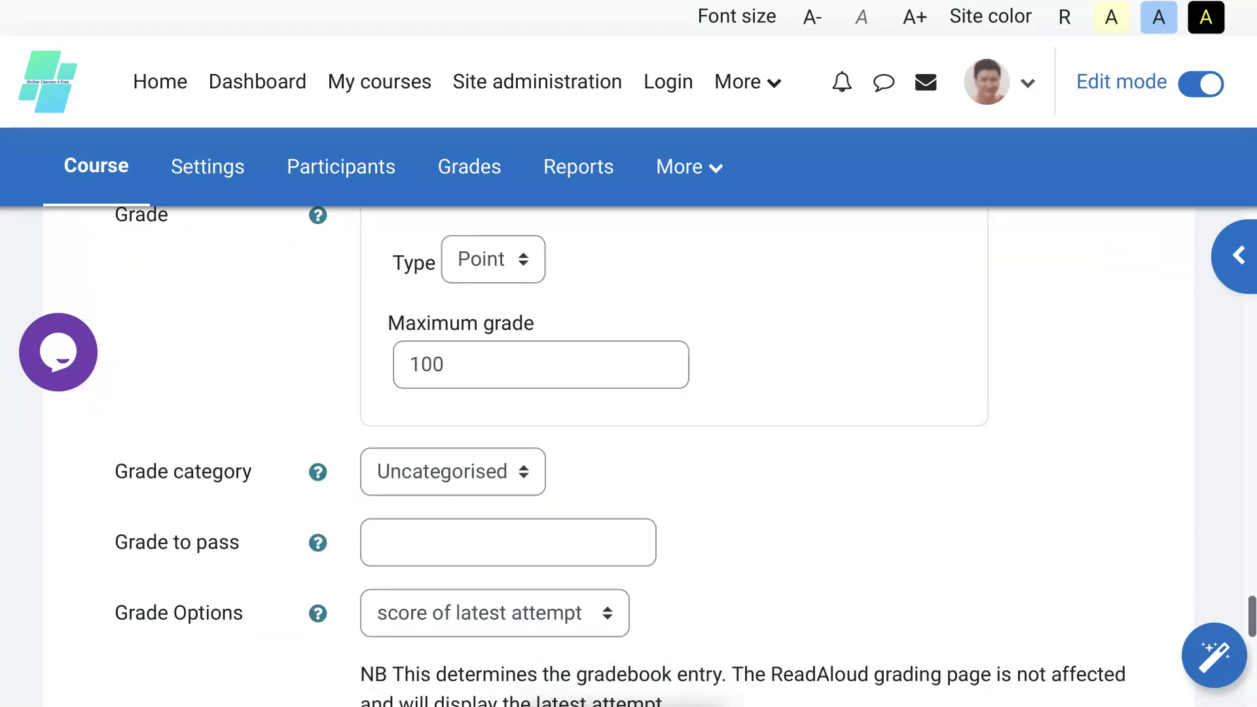
left_click(508, 542)
type("1")
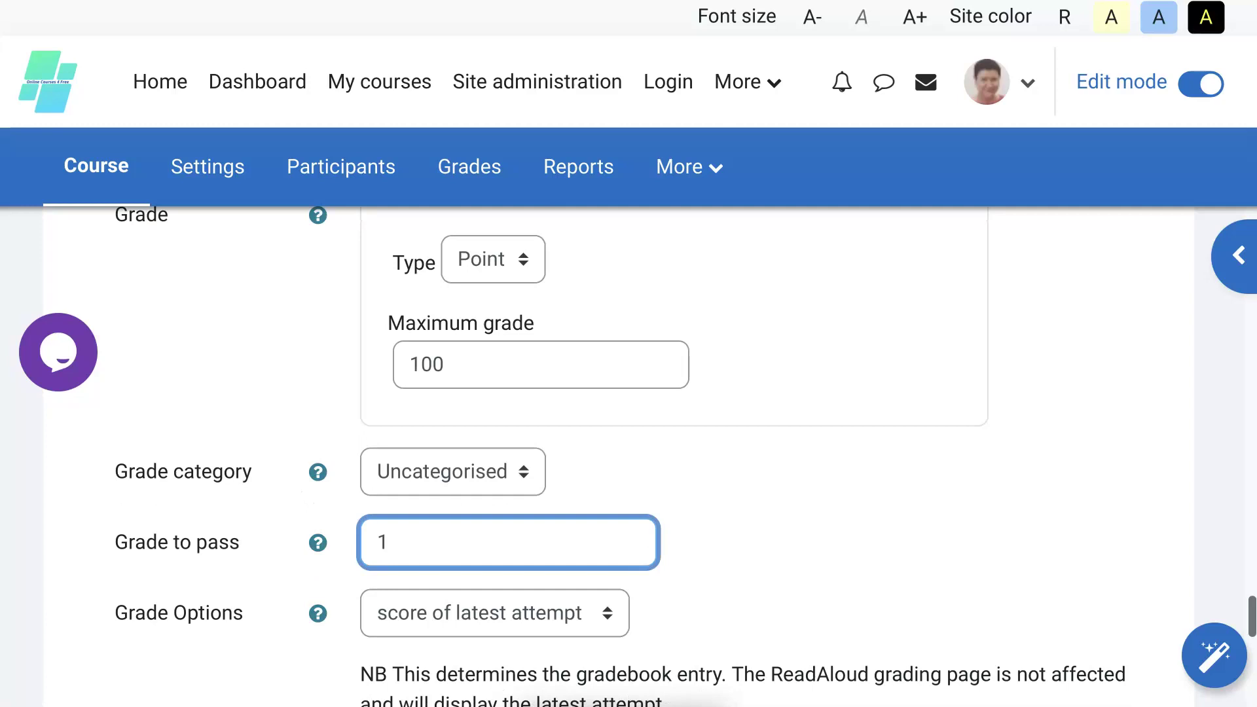
type("00")
scroll(670, 457, "down", 1)
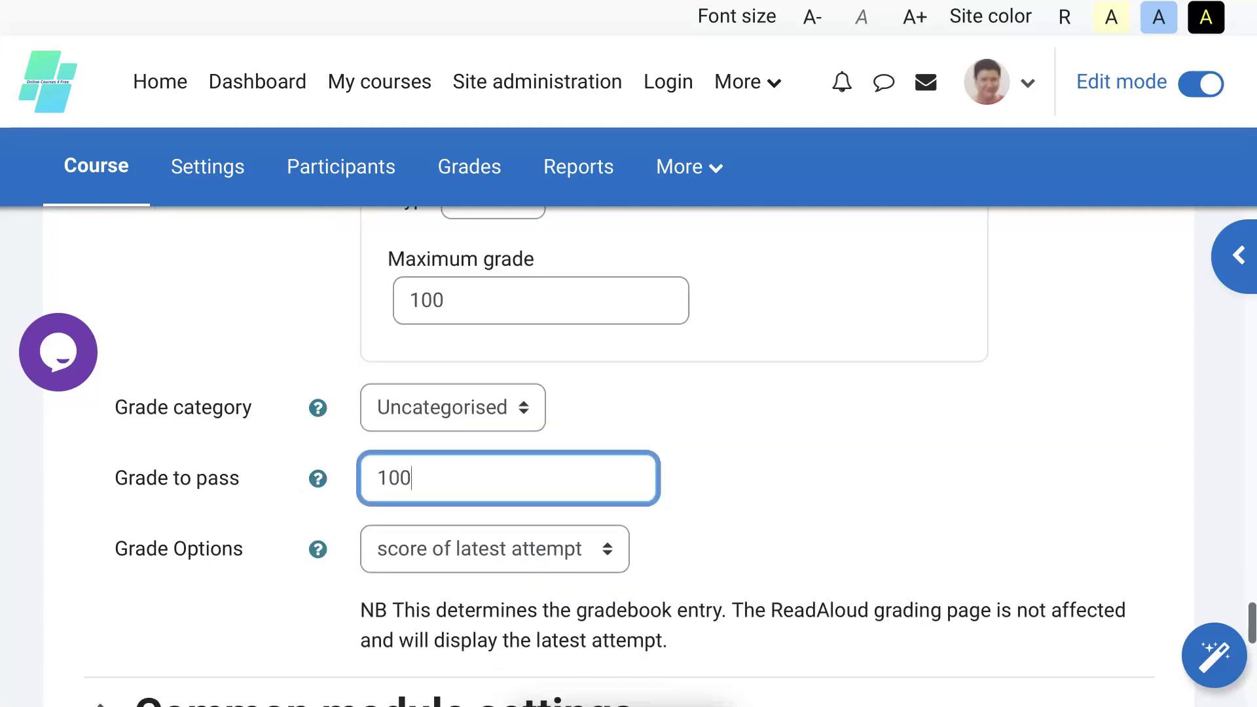
scroll(448, 542, "down", 1)
scroll(447, 542, "down", 2)
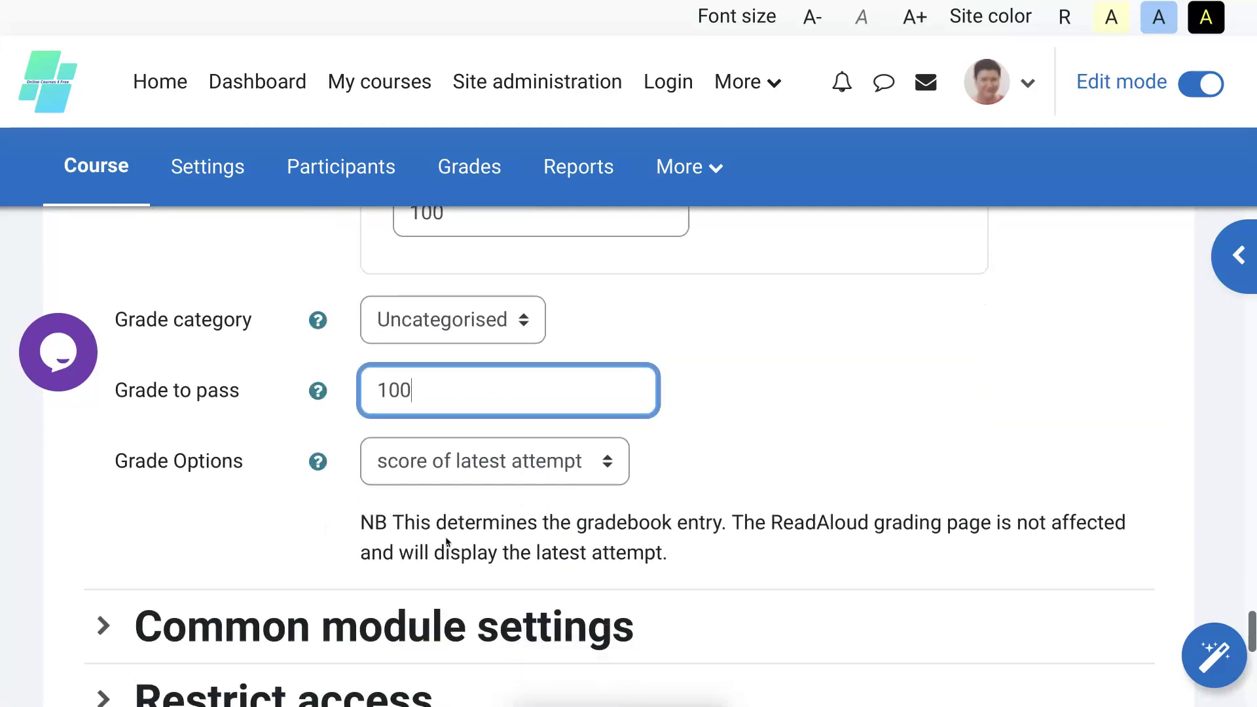
scroll(447, 542, "down", 2)
scroll(448, 543, "down", 1)
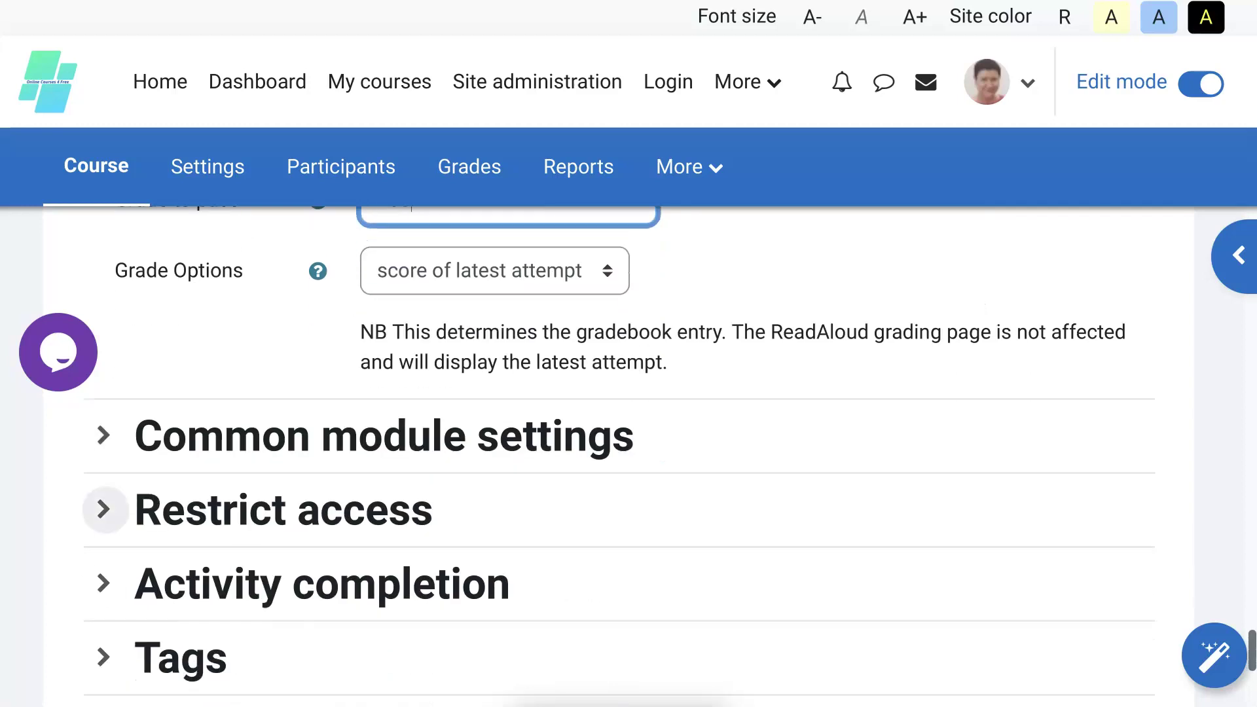
Make completion condition-based: drop Require view, require a grade and a passing grade.
left_click(103, 583)
scroll(102, 582, "down", 1)
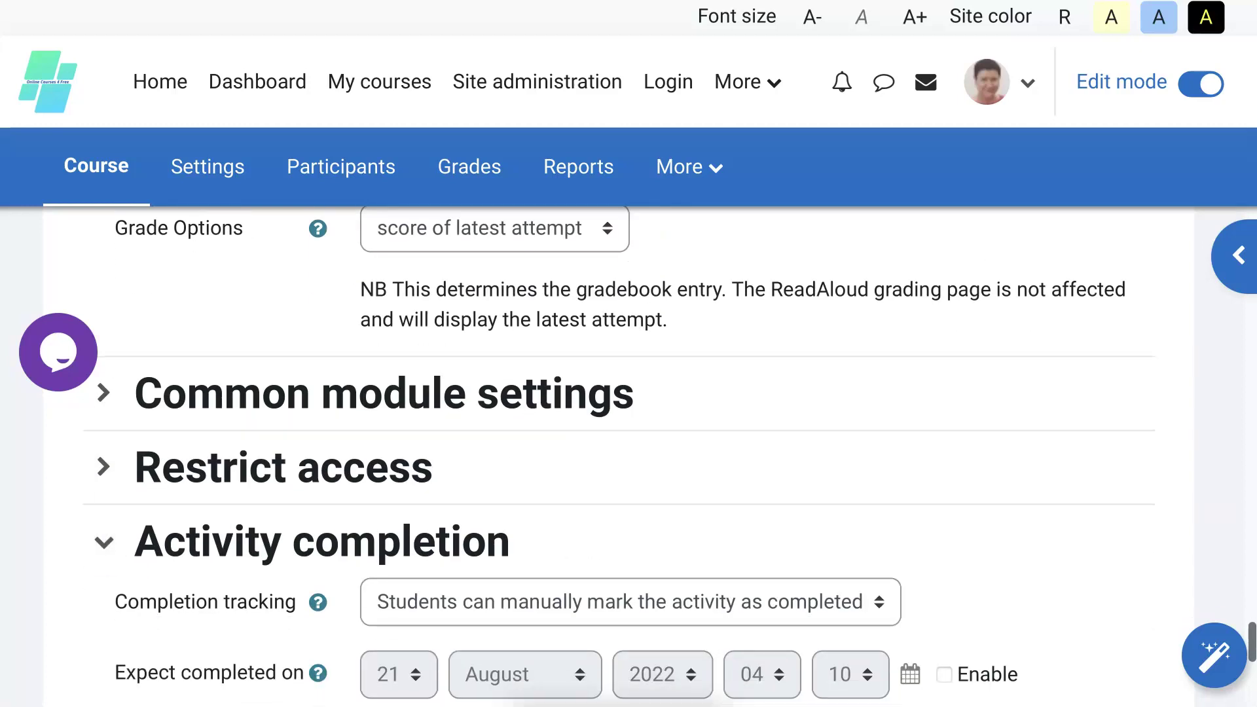
left_click(629, 602)
key("Return")
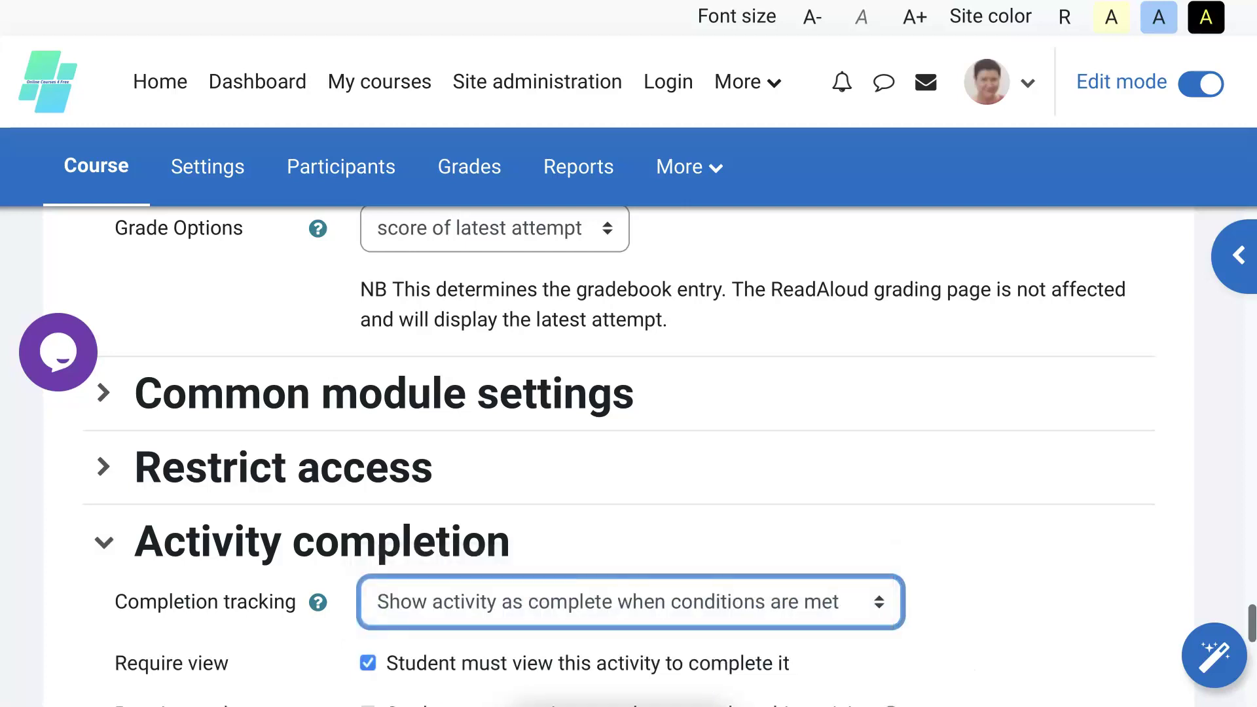
scroll(628, 458, "down", 2)
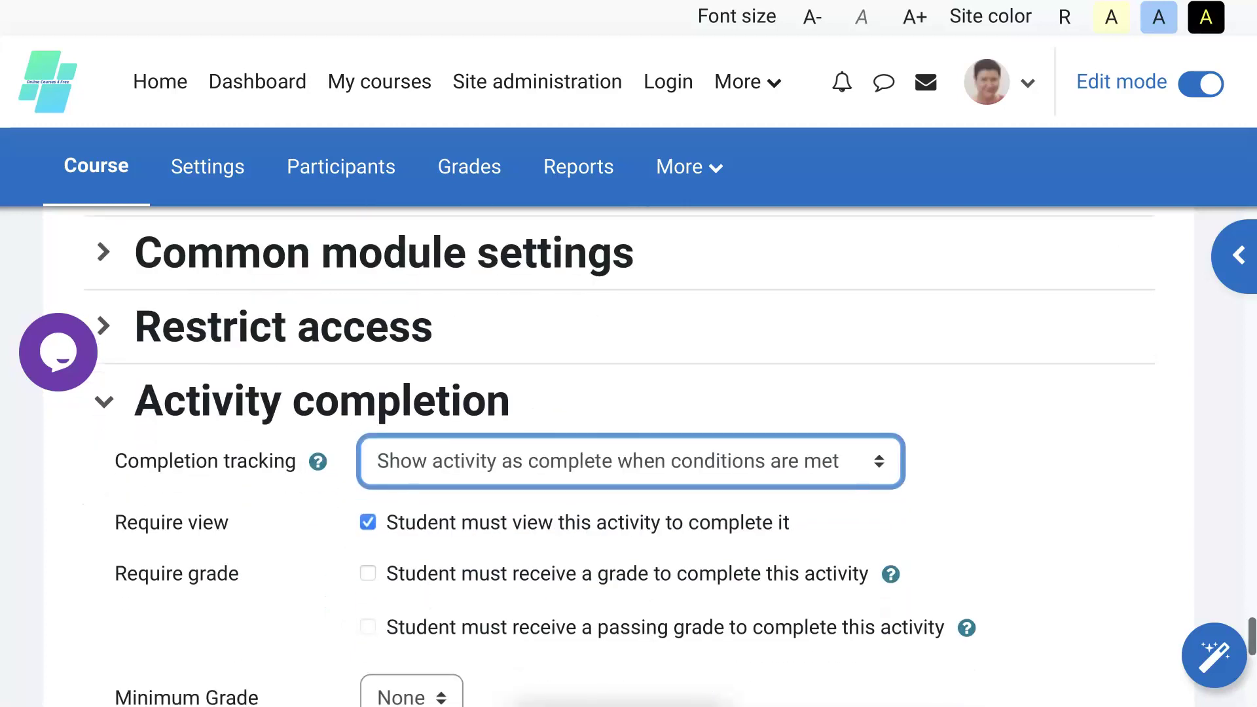
left_click(368, 521)
left_click(368, 573)
scroll(368, 573, "down", 2)
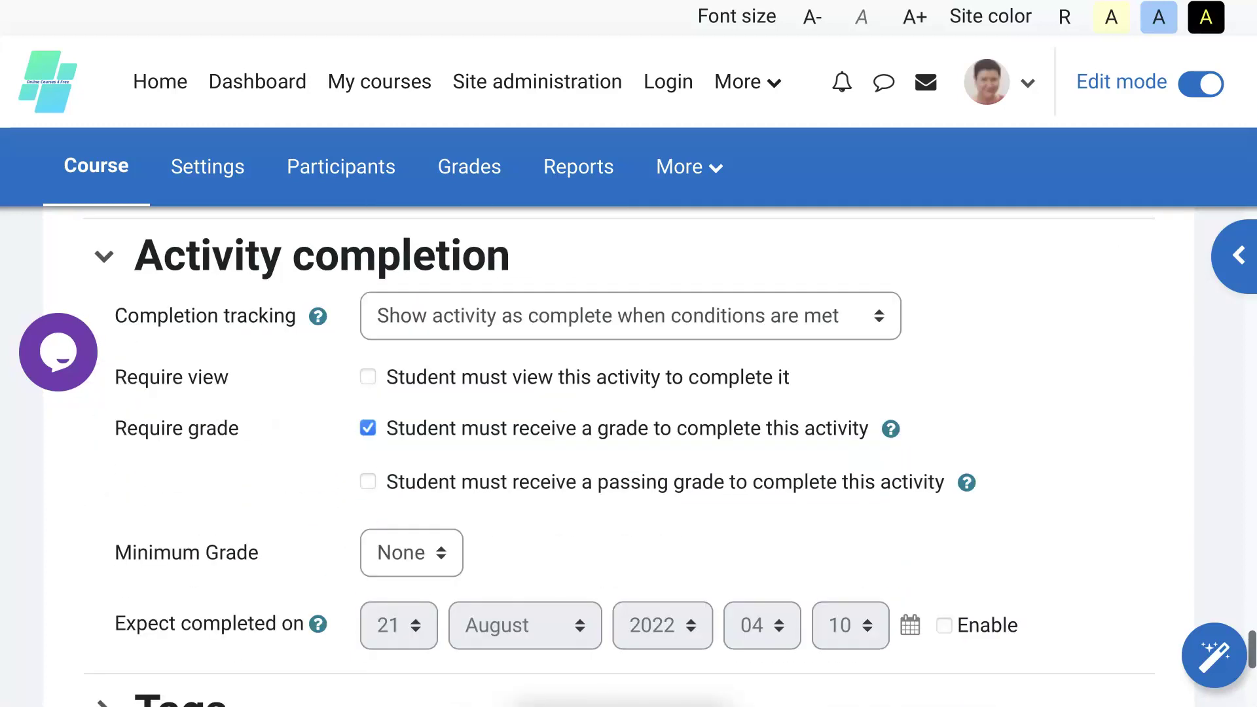
left_click(368, 481)
scroll(385, 534, "down", 1)
scroll(385, 534, "down", 4)
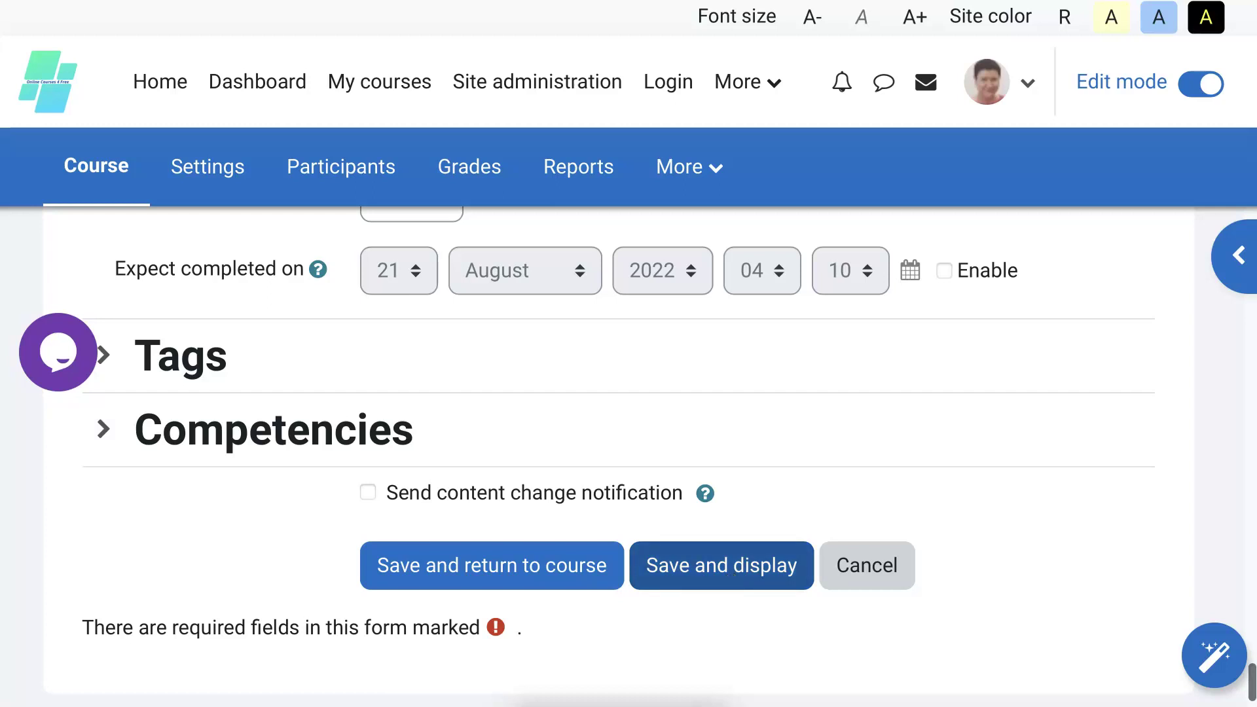
Save and display the Lychee activity, then go to the Switch role to... page.
left_click(764, 558)
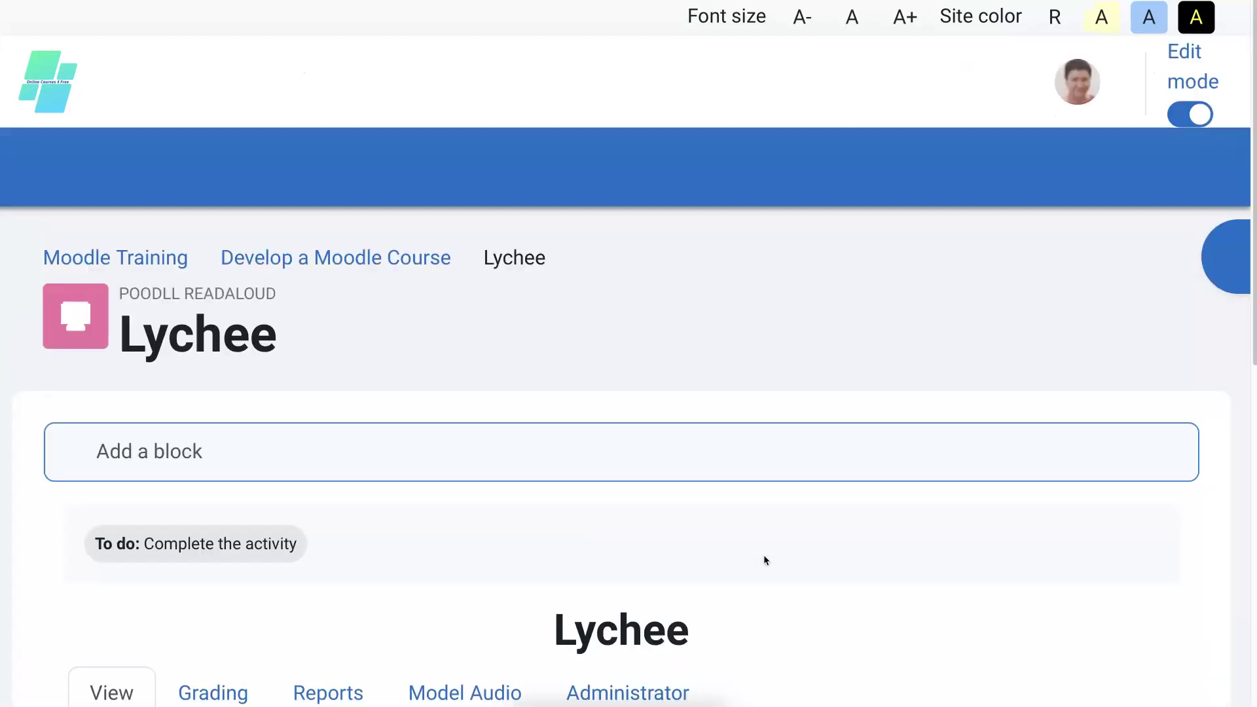
scroll(795, 472, "down", 2)
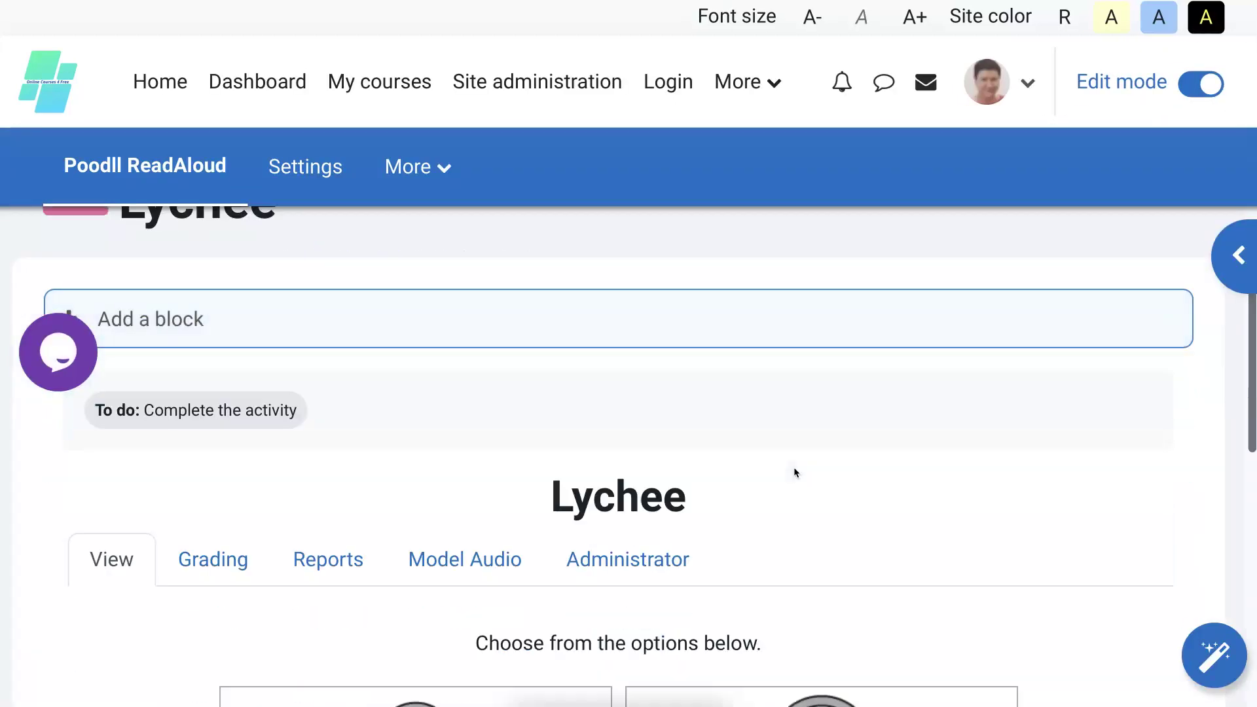
scroll(795, 472, "down", 3)
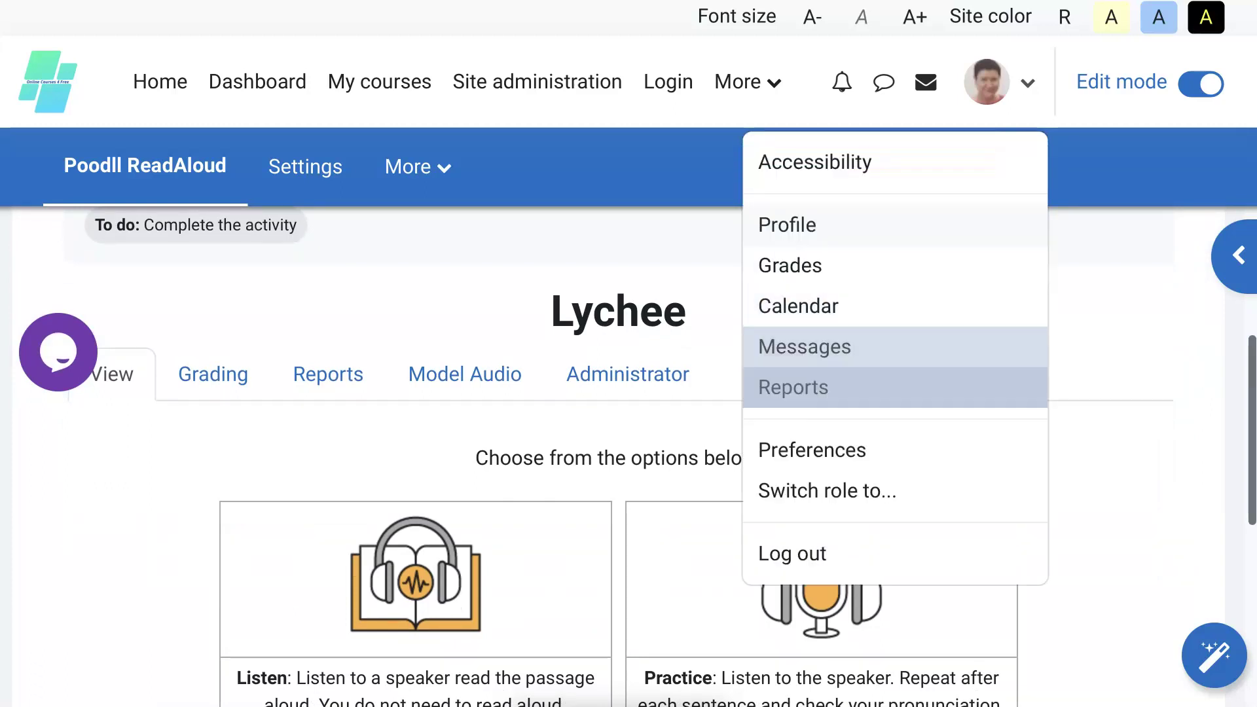
left_click(898, 491)
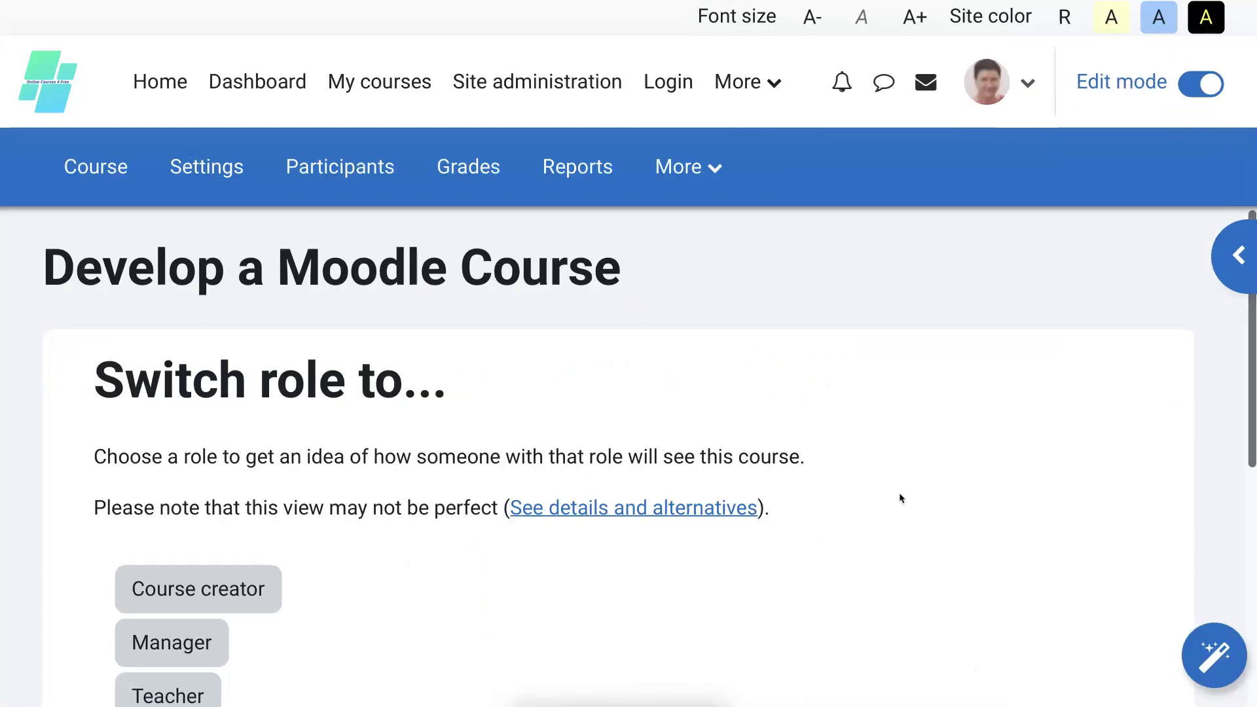
scroll(899, 488, "down", 4)
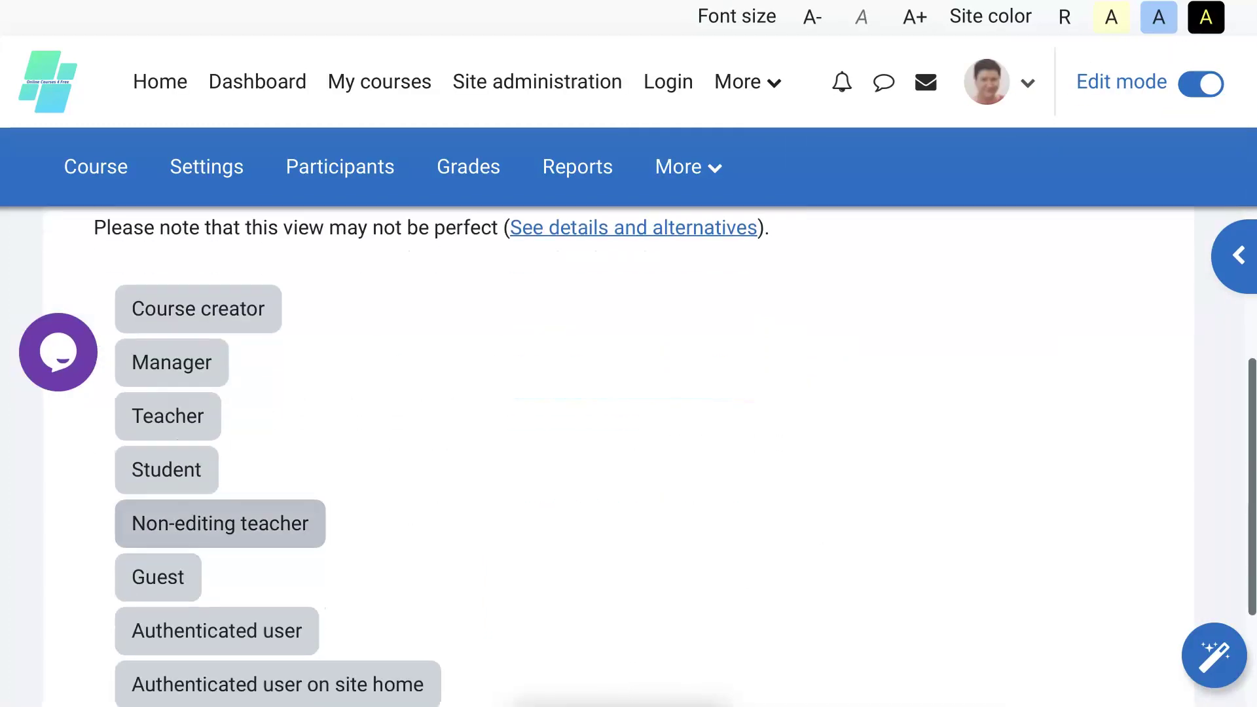
Switch the course role to Student.
left_click(180, 471)
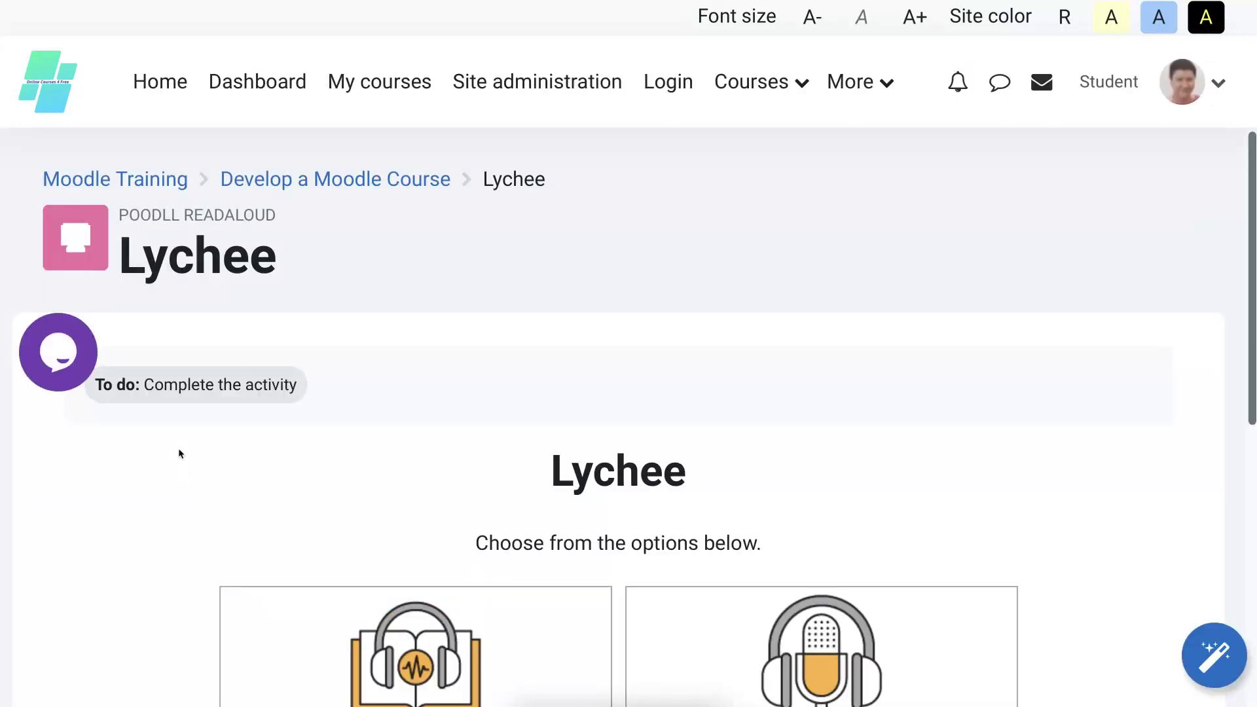
scroll(1028, 503, "down", 5)
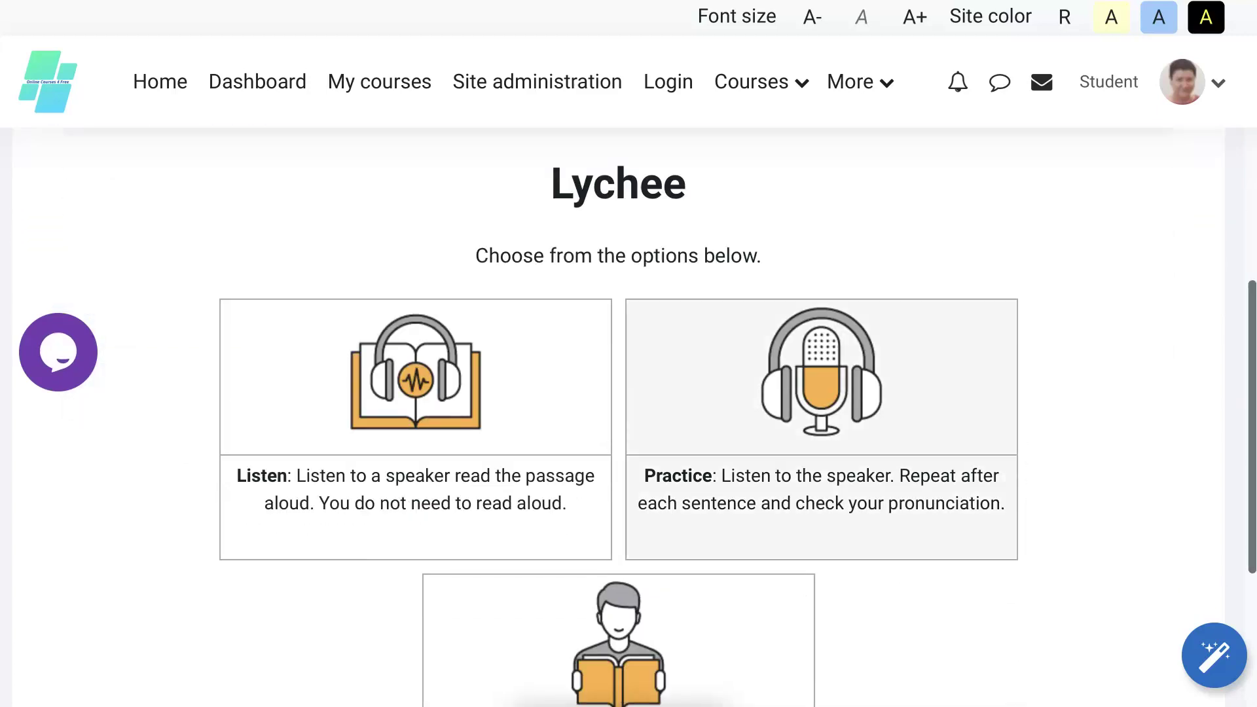
scroll(727, 447, "down", 3)
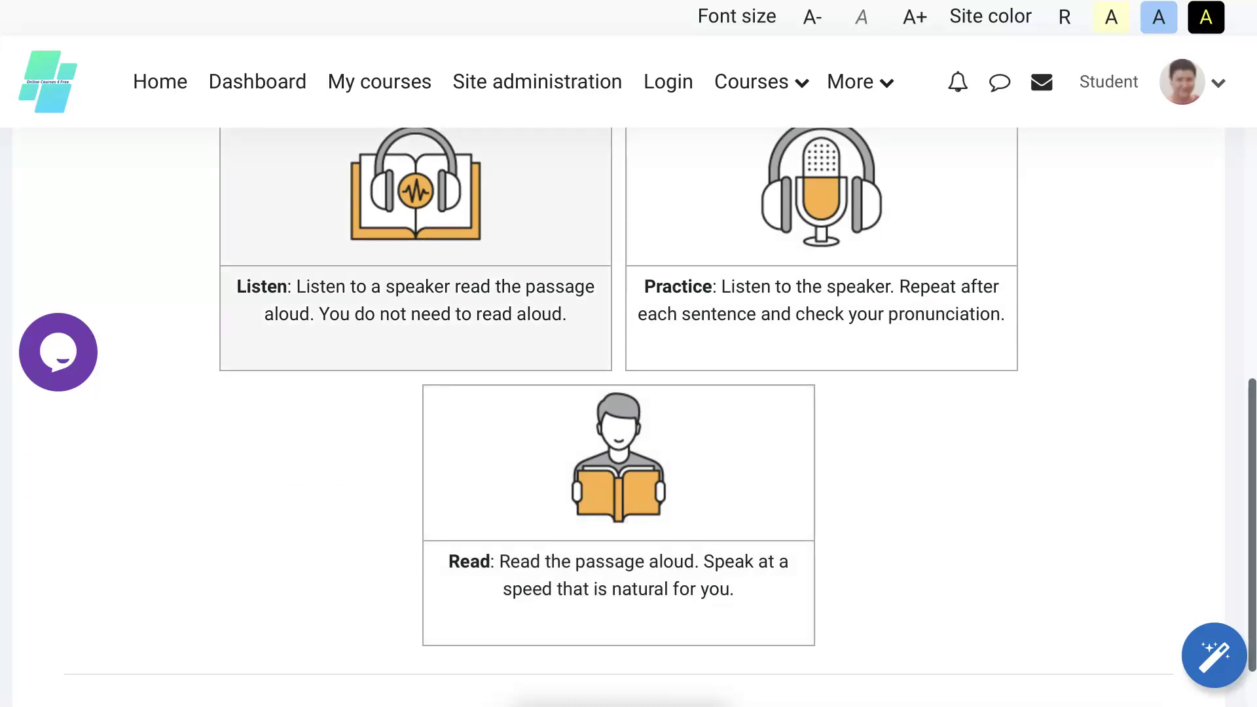
scroll(443, 256, "up", 1)
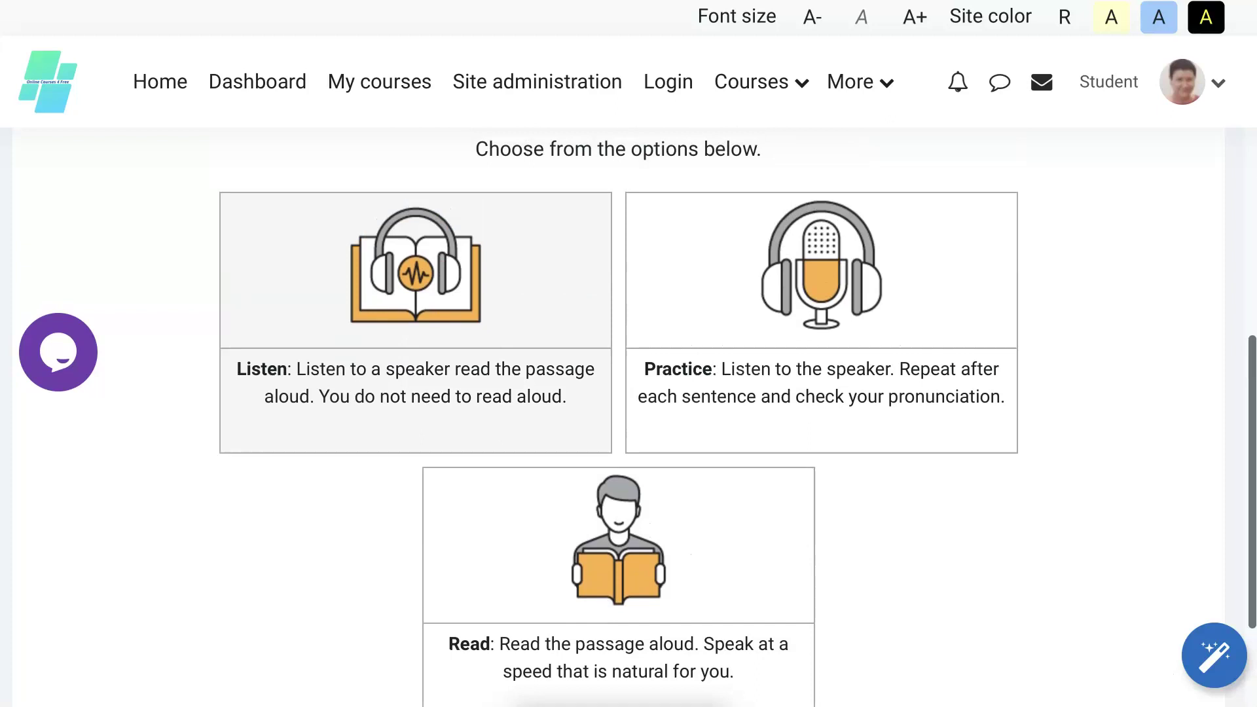
Open Listen mode and play the Lychee passage aloud.
left_click(416, 266)
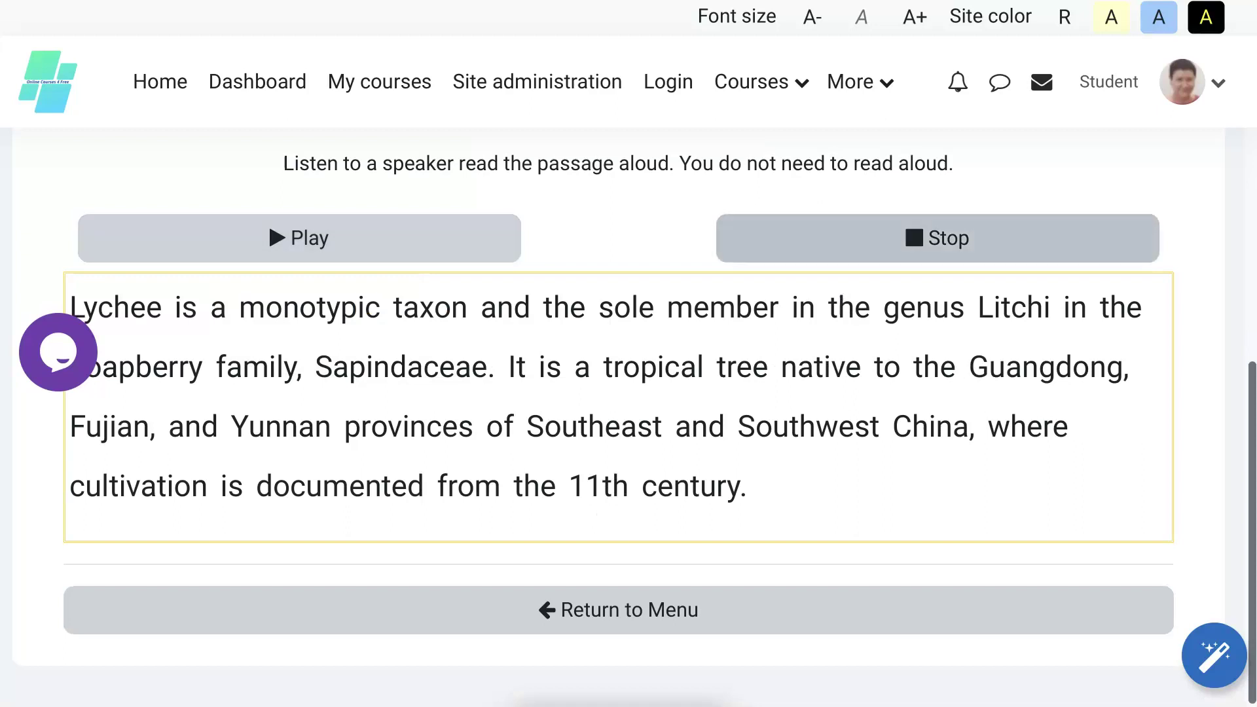
left_click(306, 234)
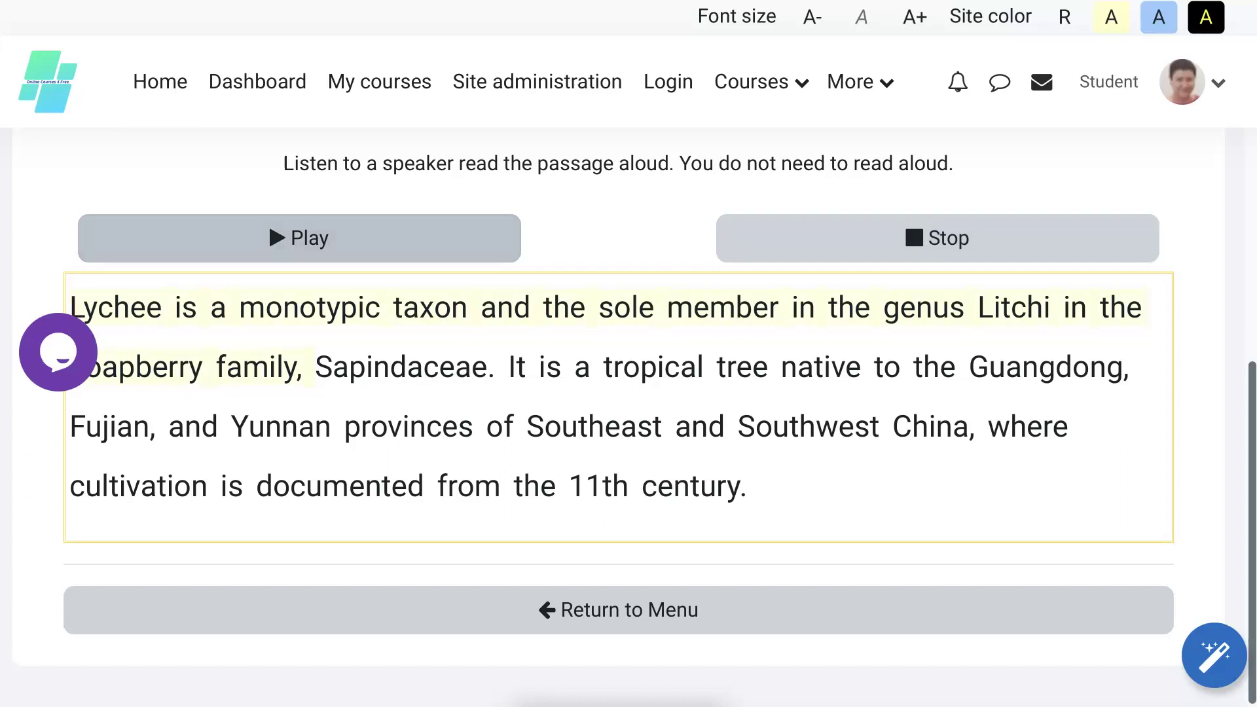
left_click(280, 241)
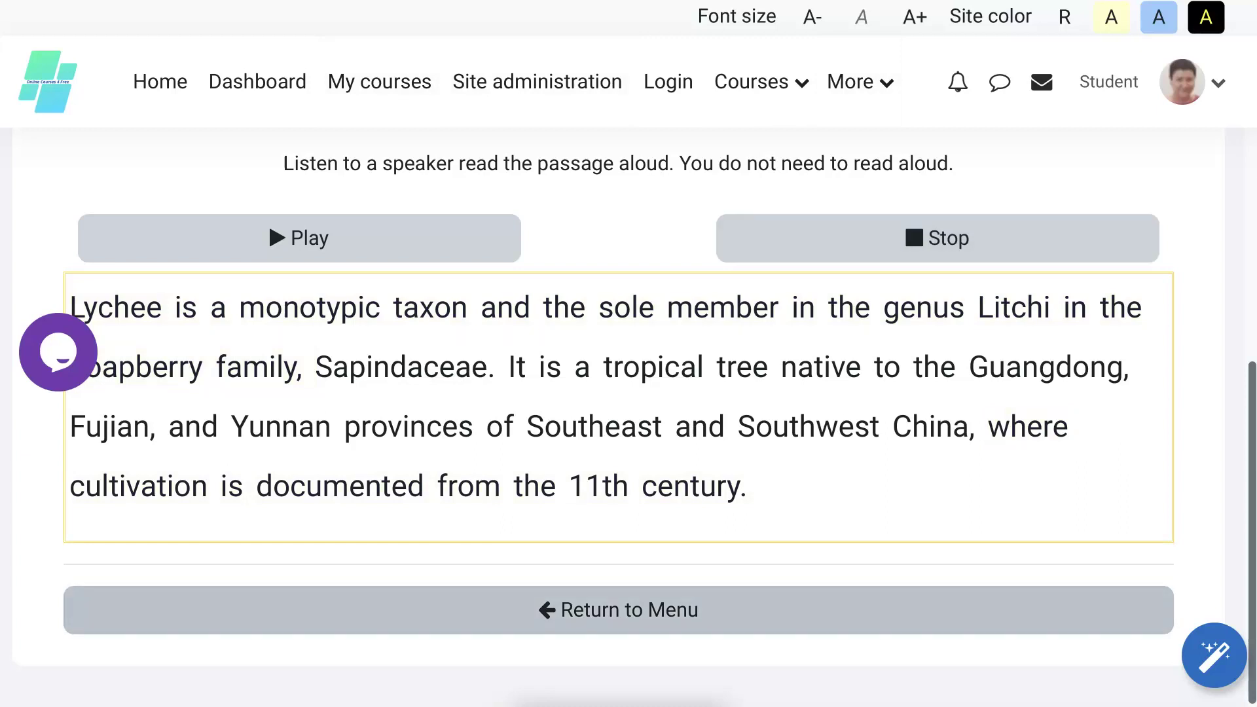
In Practice mode, record the sentences, re-recording the Sapindaceae. sentence.
left_click(659, 613)
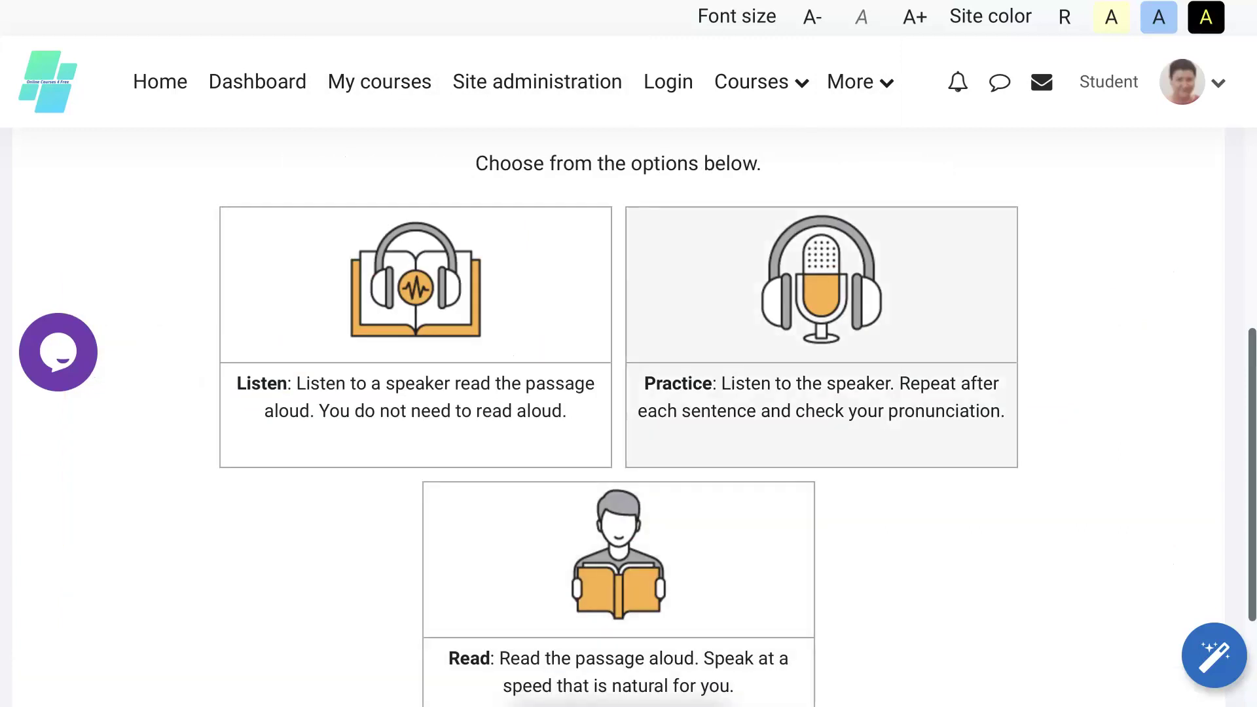
left_click(876, 337)
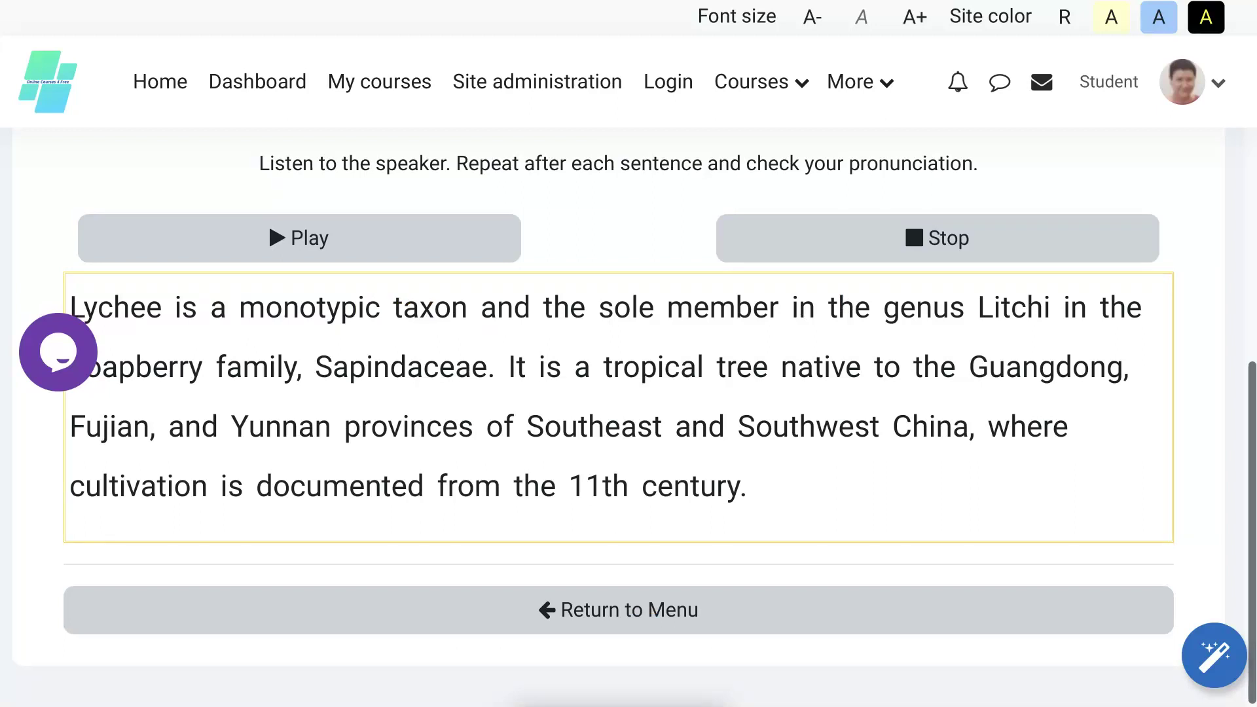
left_click(288, 242)
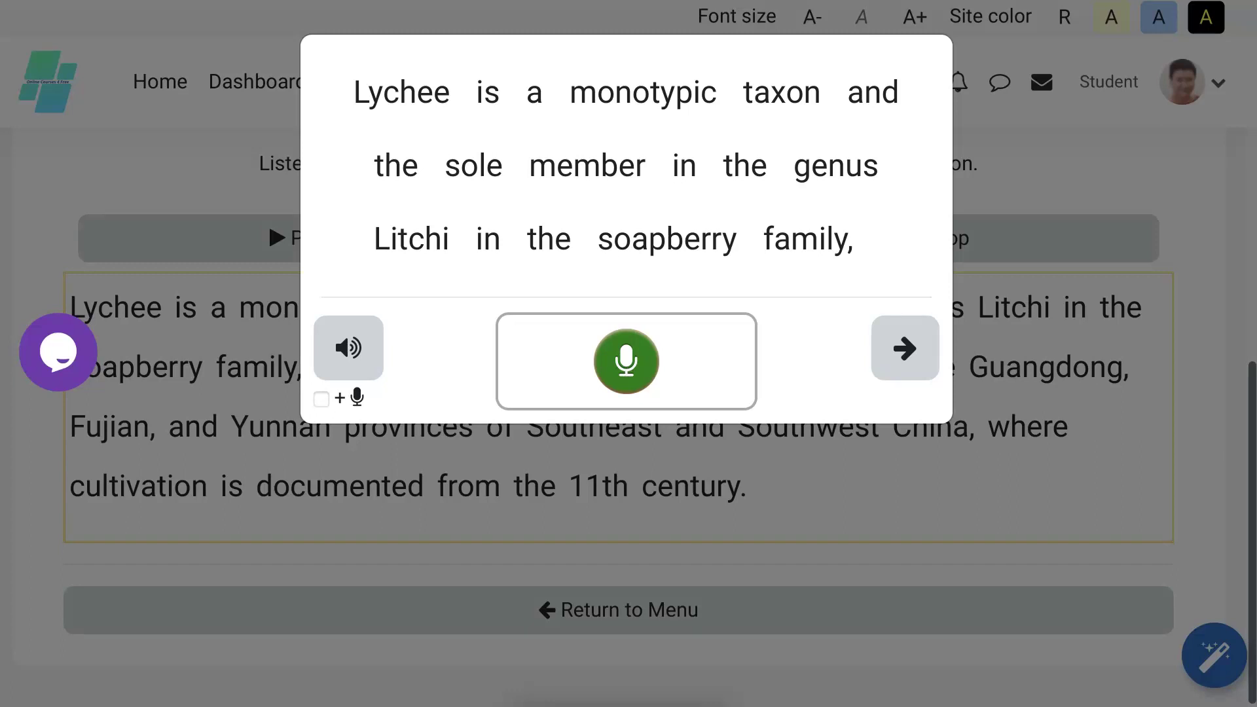
left_click(627, 362)
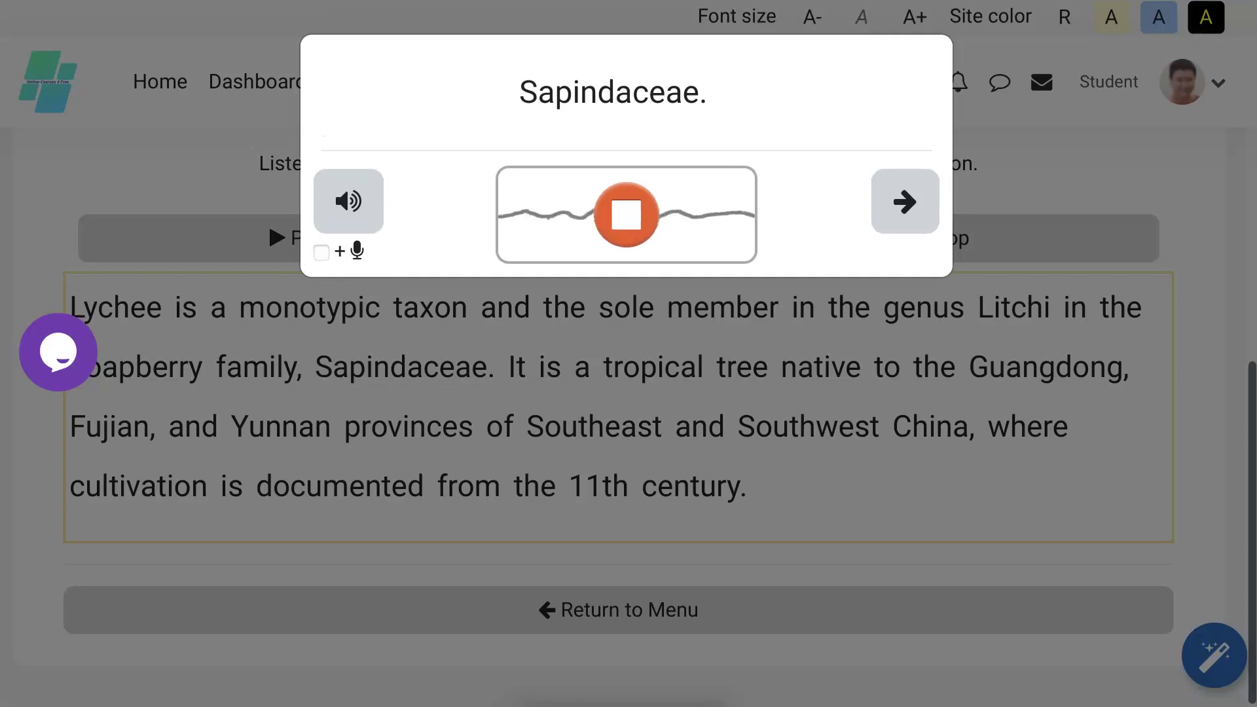
left_click(633, 215)
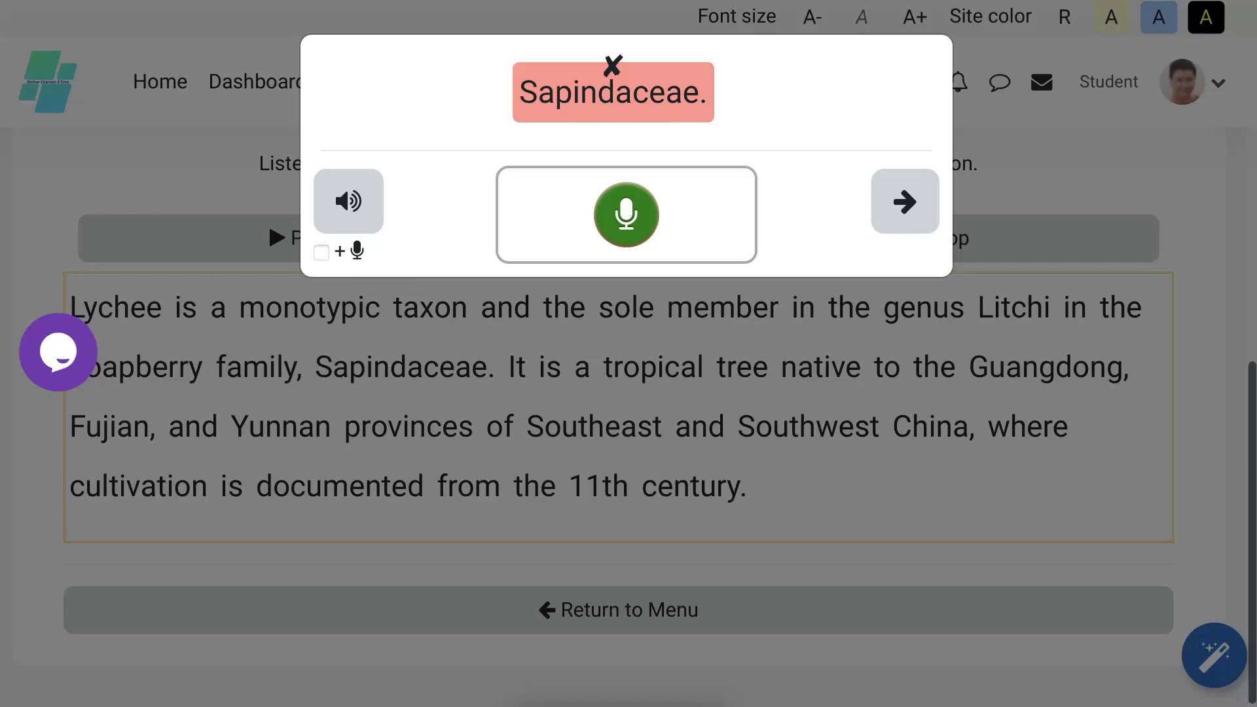
left_click(621, 226)
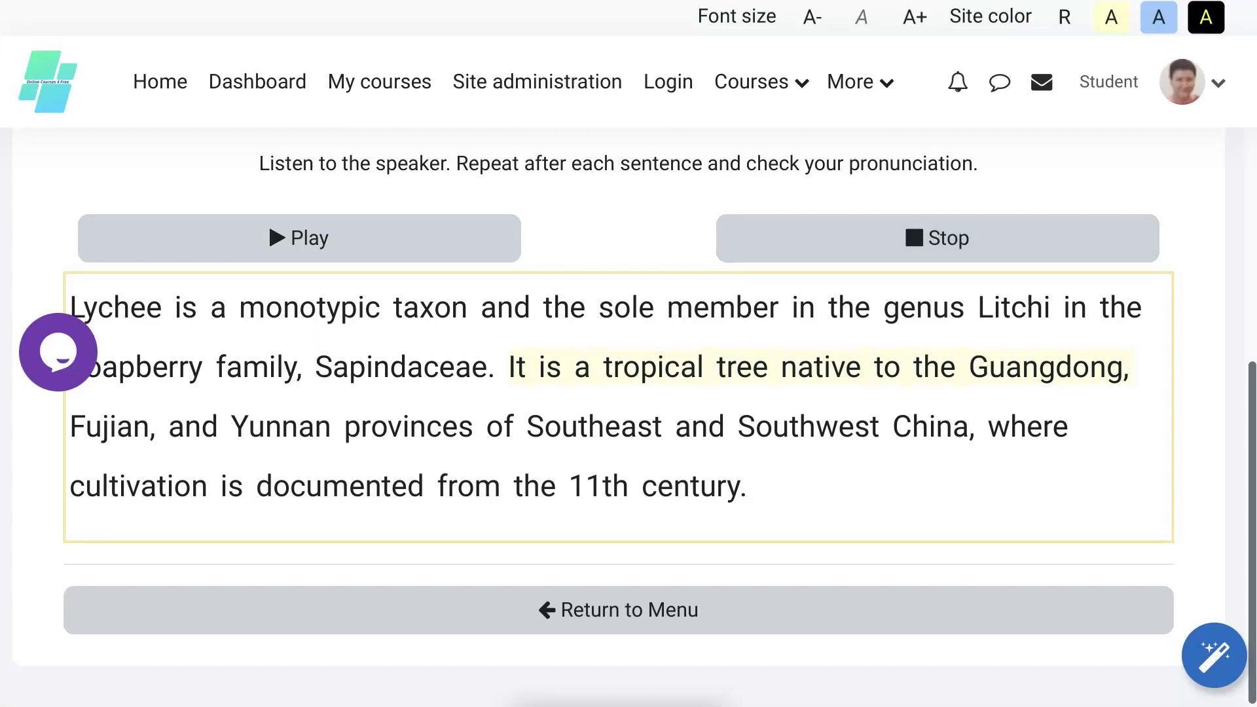
left_click(915, 240)
Record a 33-second Read-mode reading of the Lychee passage and upload it.
left_click(619, 609)
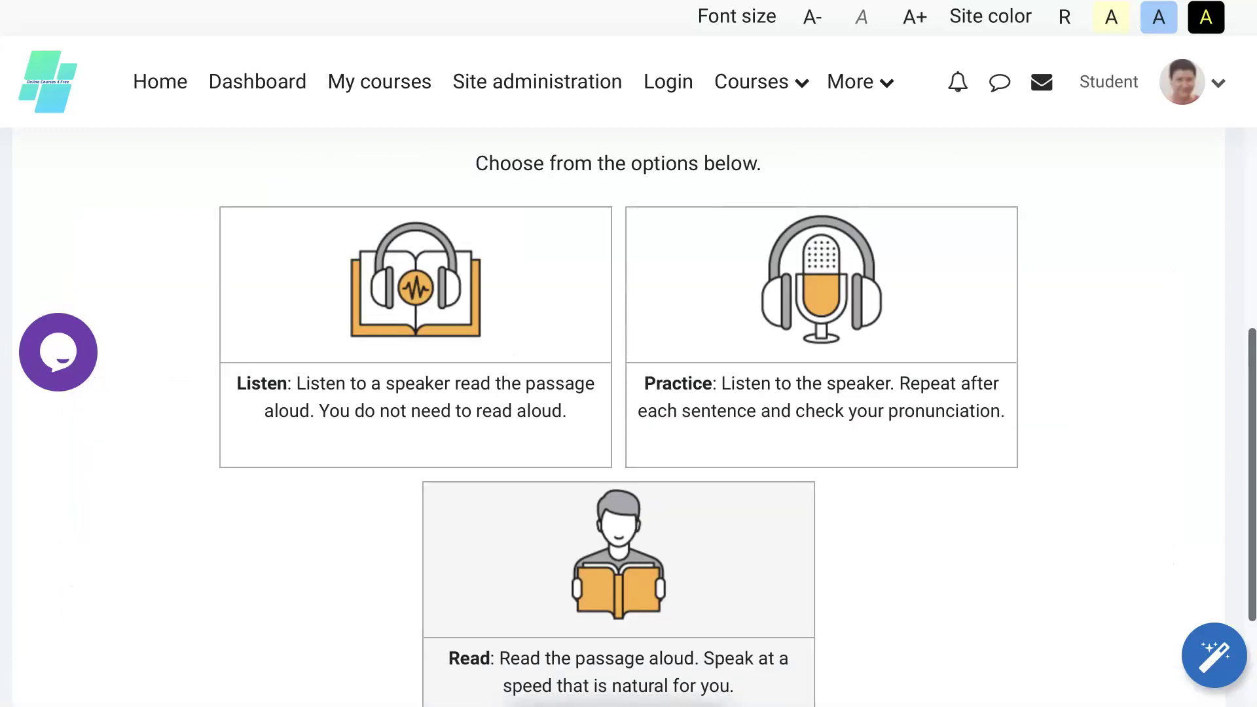
left_click(671, 575)
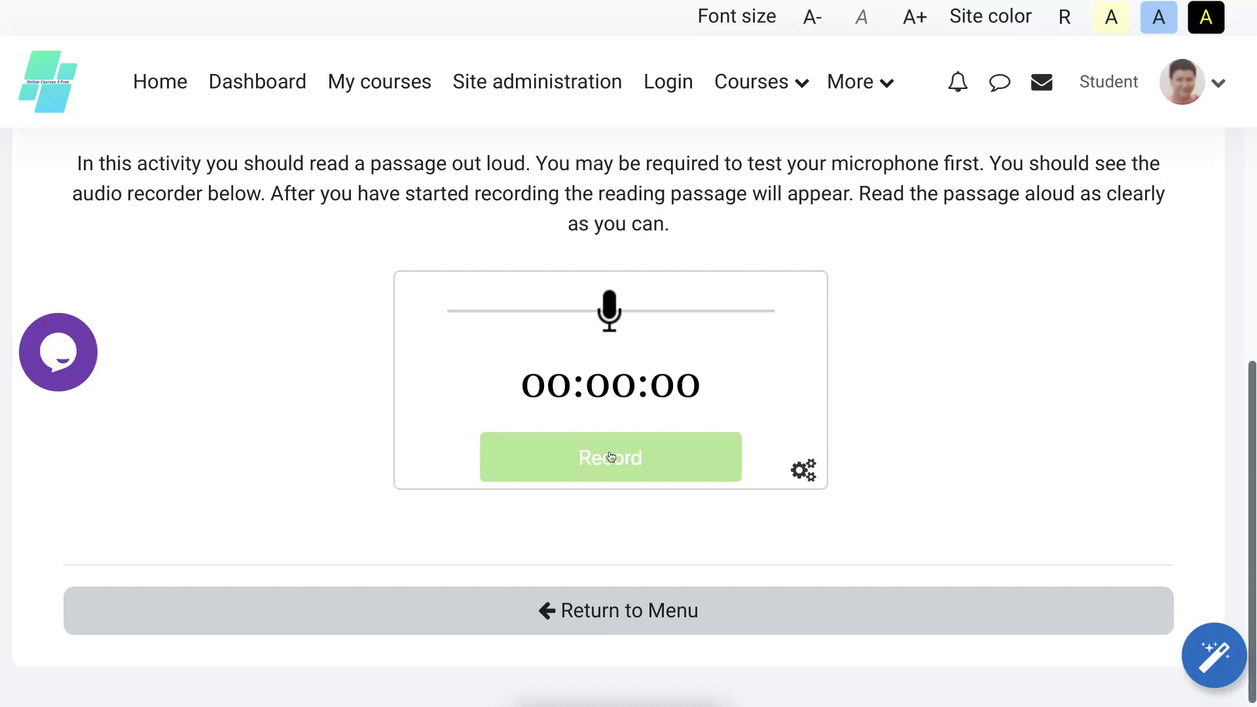
left_click(610, 456)
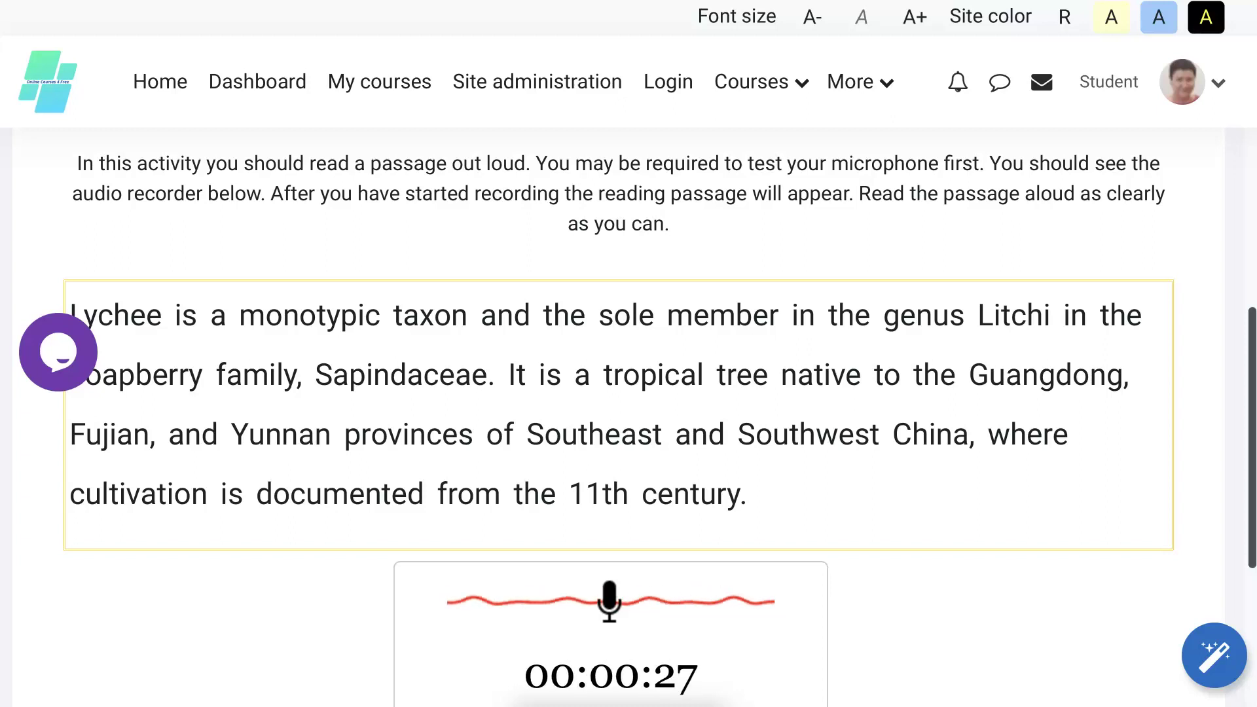
scroll(618, 419, "down", 2)
scroll(619, 419, "down", 2)
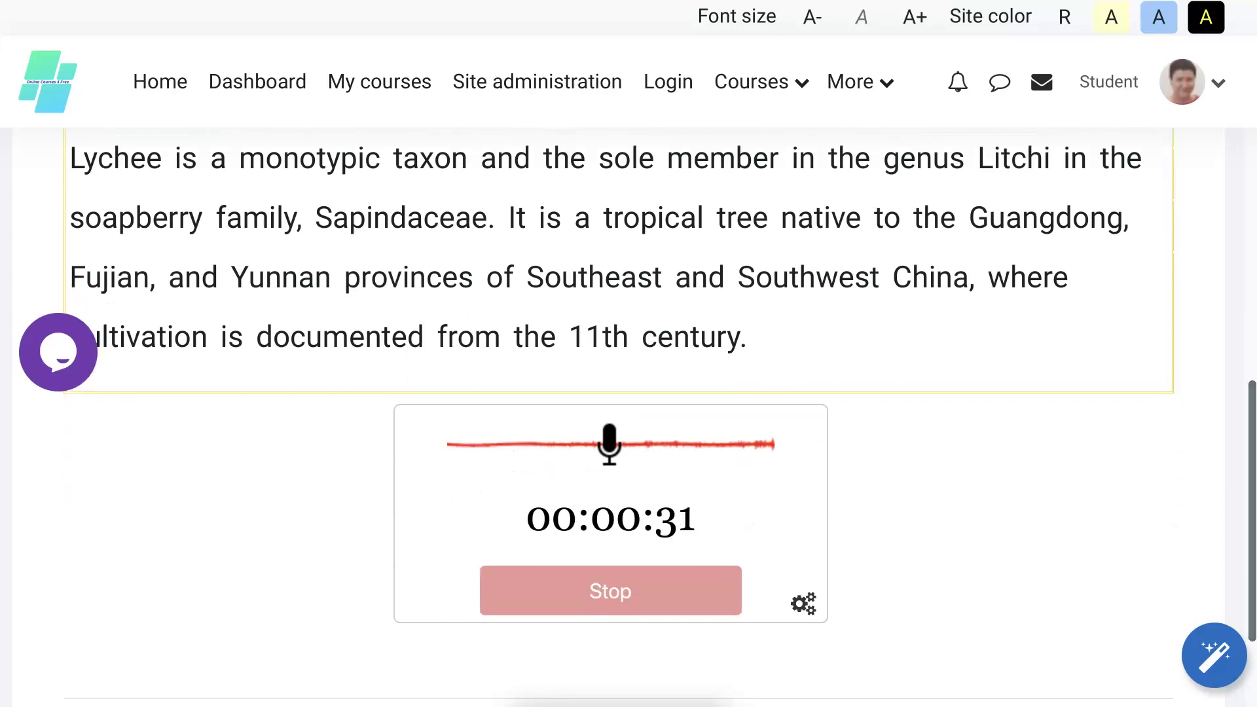
left_click(626, 592)
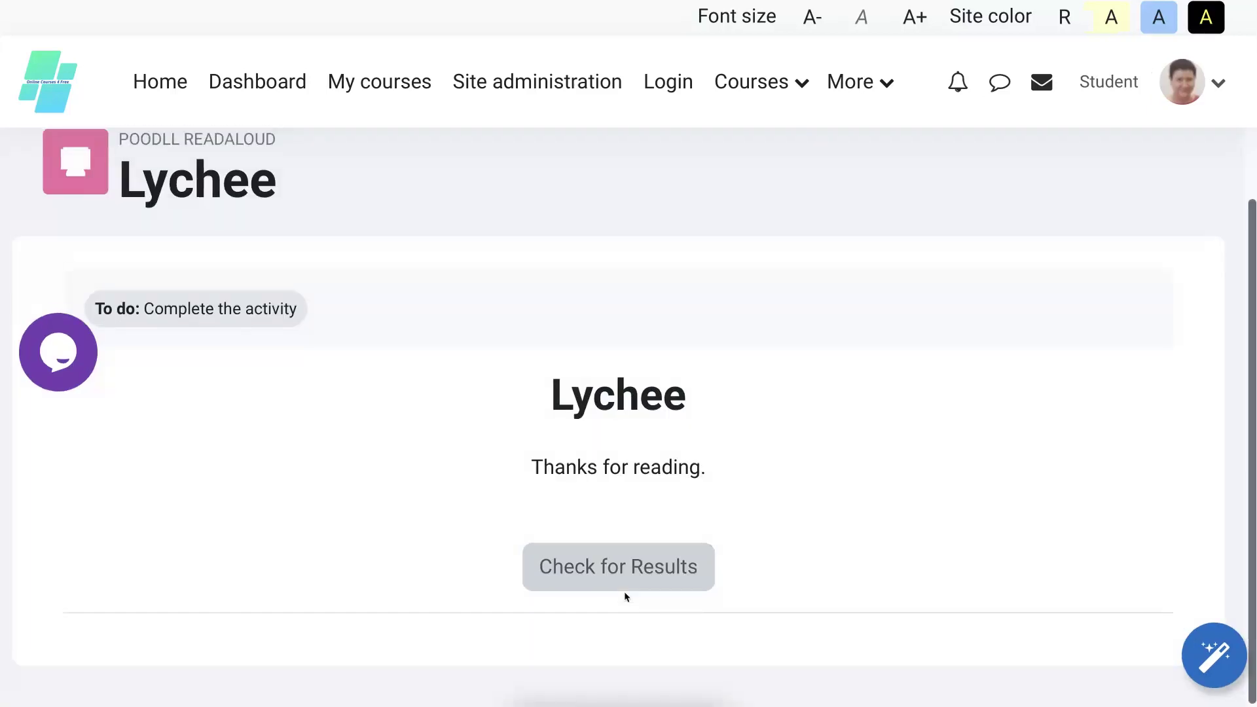
Request the Lychee reading's results and wait for the four-out-of-five star evaluation.
left_click(624, 587)
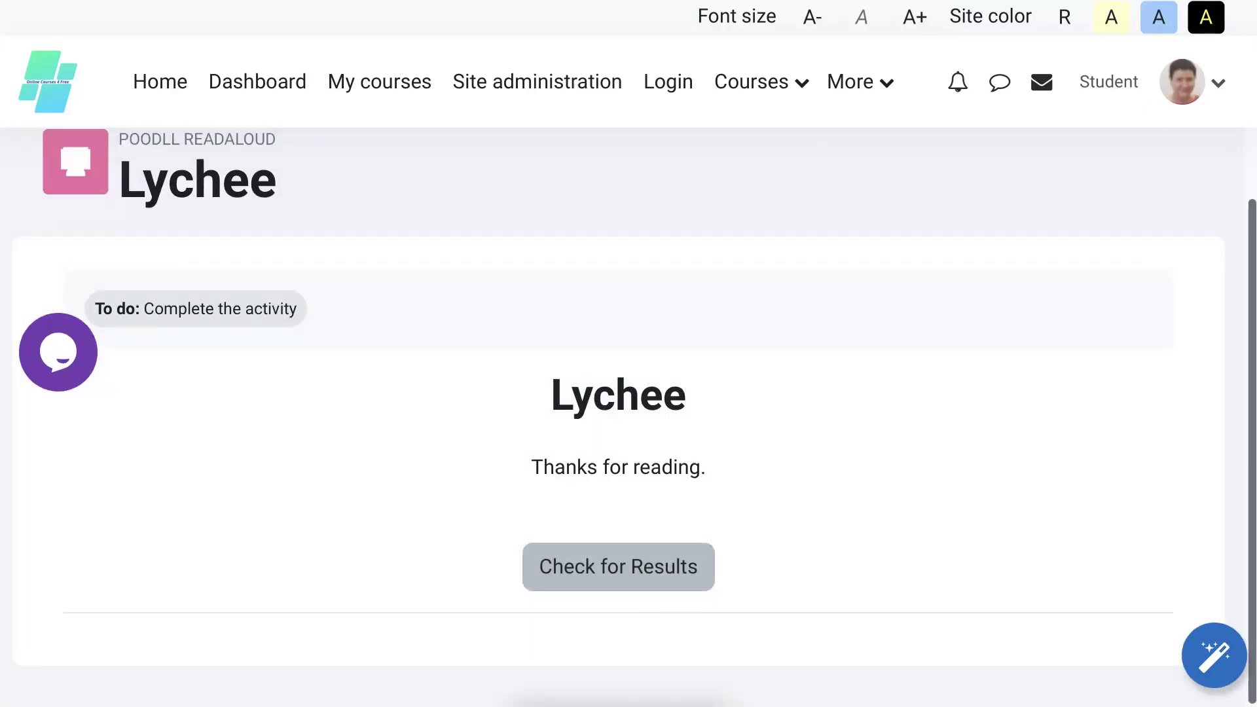
left_click(630, 569)
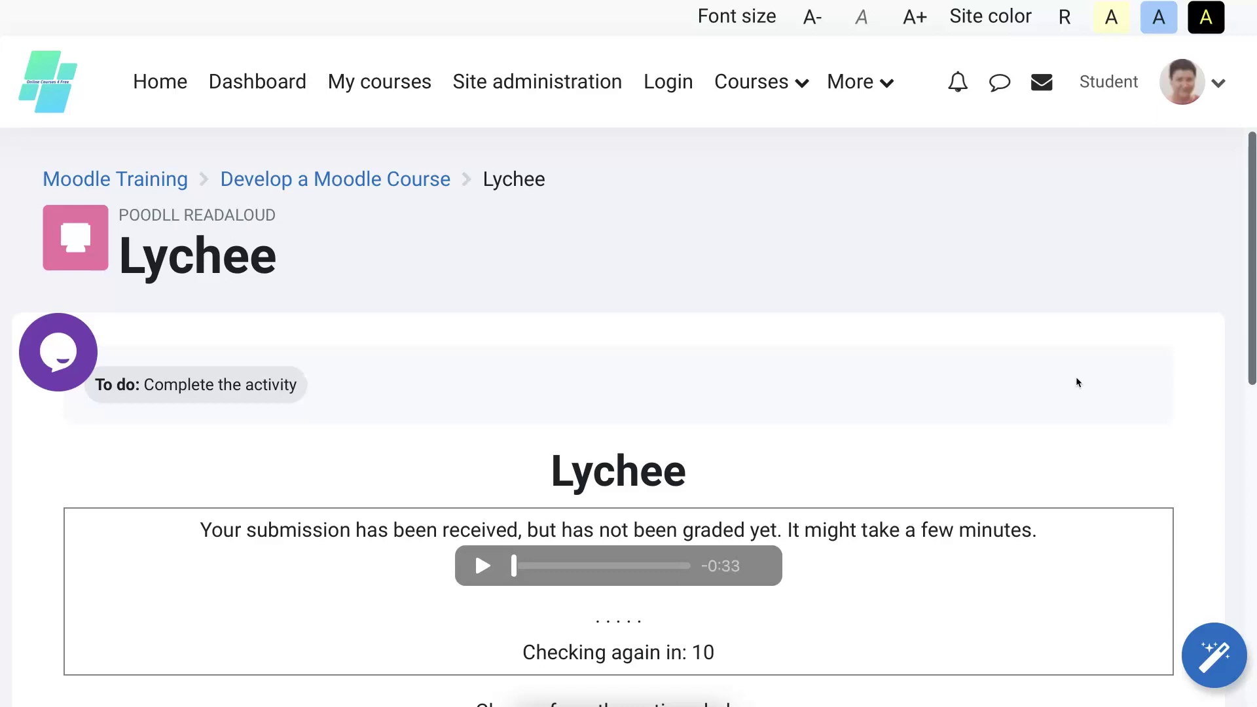
scroll(1075, 376, "down", 3)
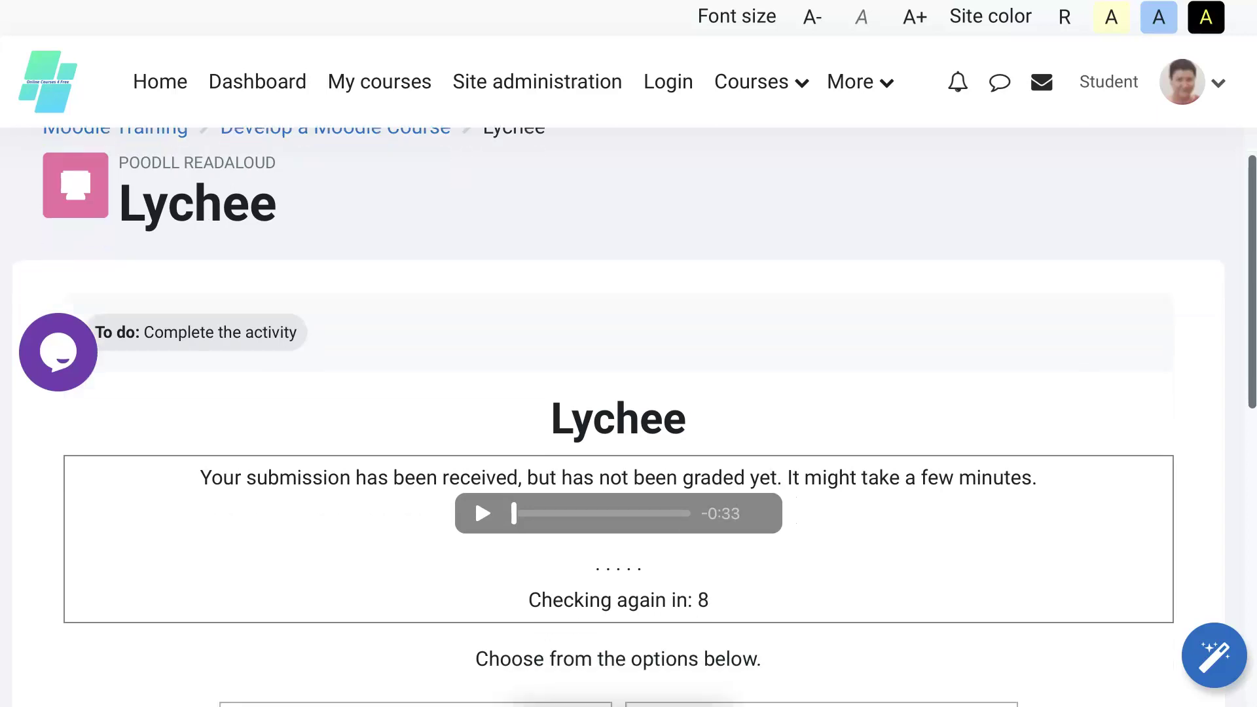
scroll(628, 415, "down", 4)
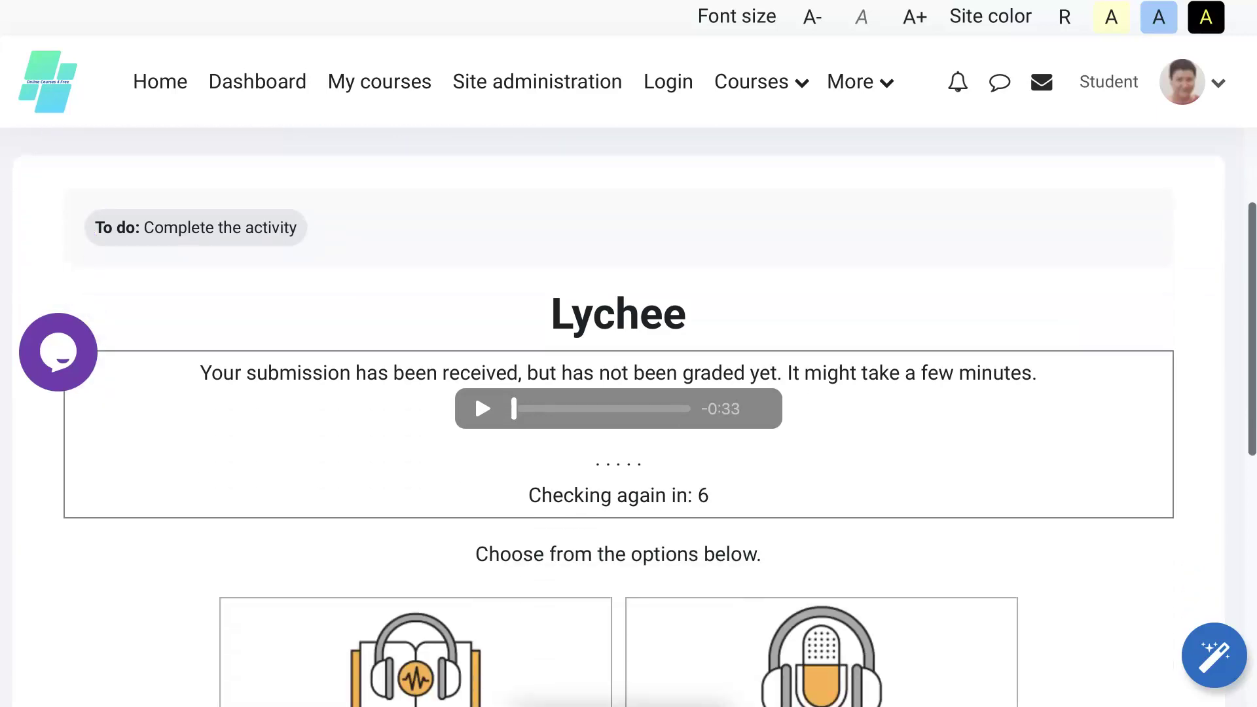
scroll(629, 414, "down", 3)
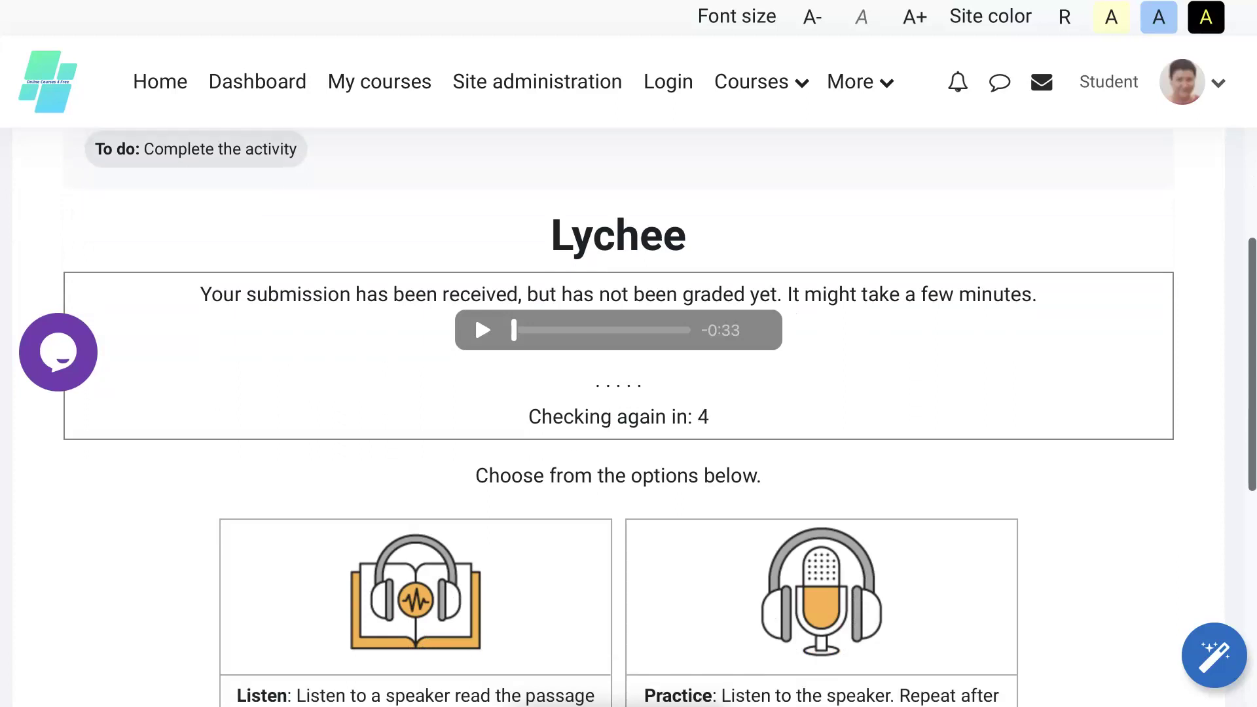
scroll(629, 415, "down", 1)
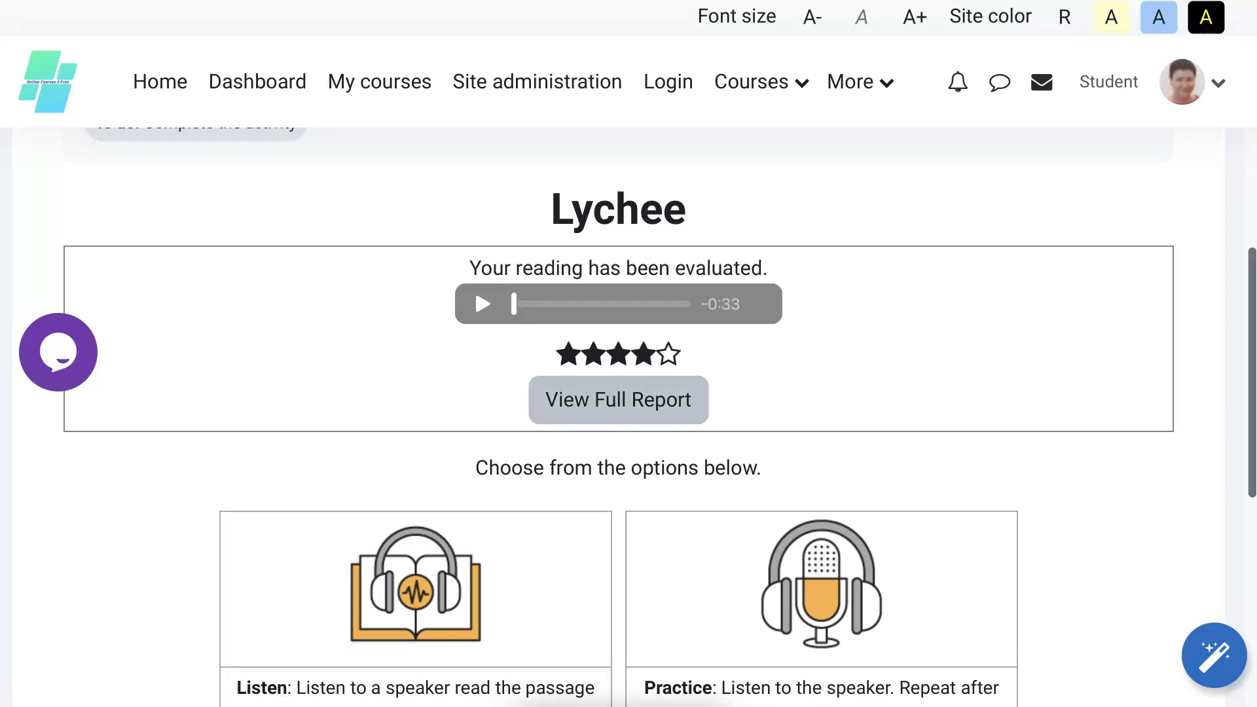
Open the full report and review 76 WPM, 95% accuracy, 76% grade and 2 mistakes.
left_click(613, 413)
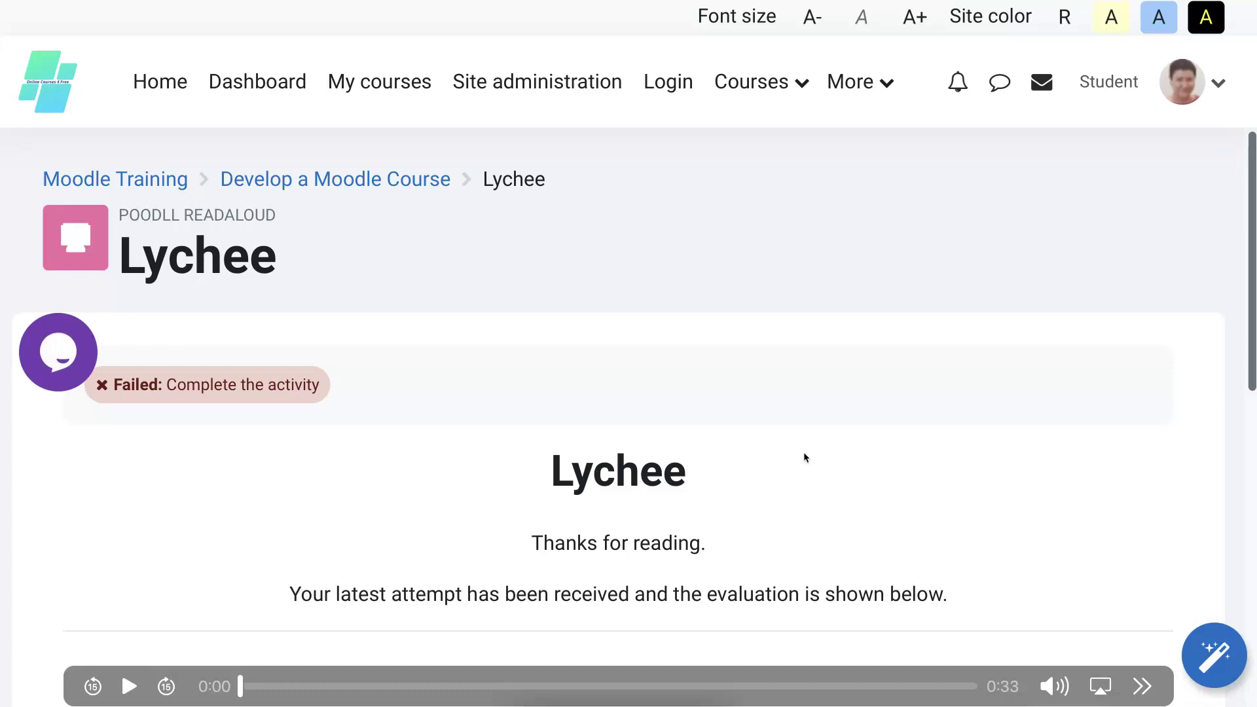
scroll(897, 462, "down", 3)
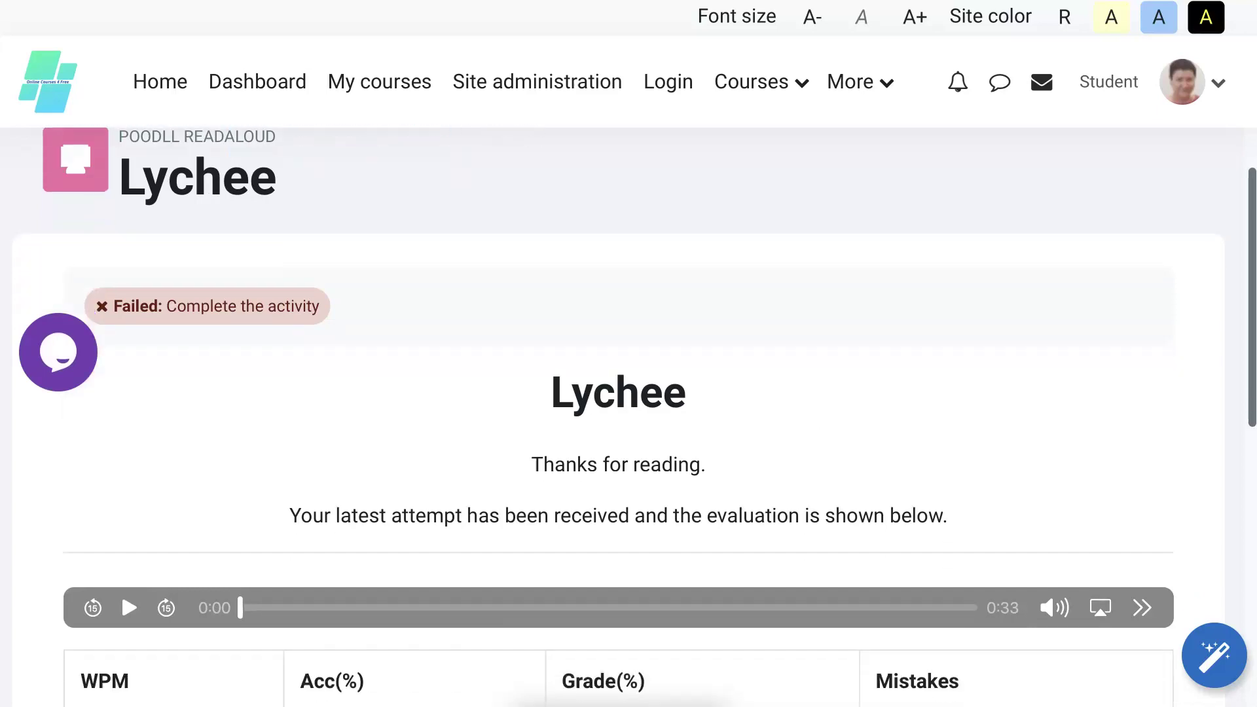
scroll(629, 419, "down", 2)
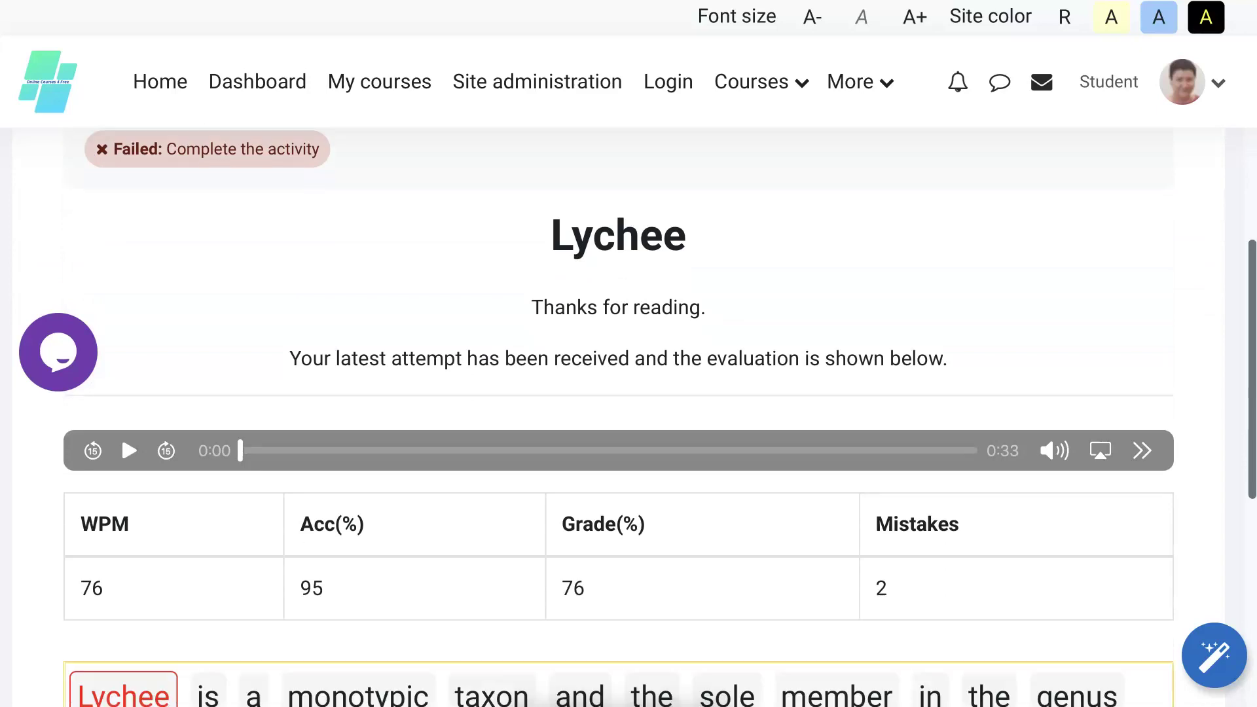
scroll(628, 419, "down", 2)
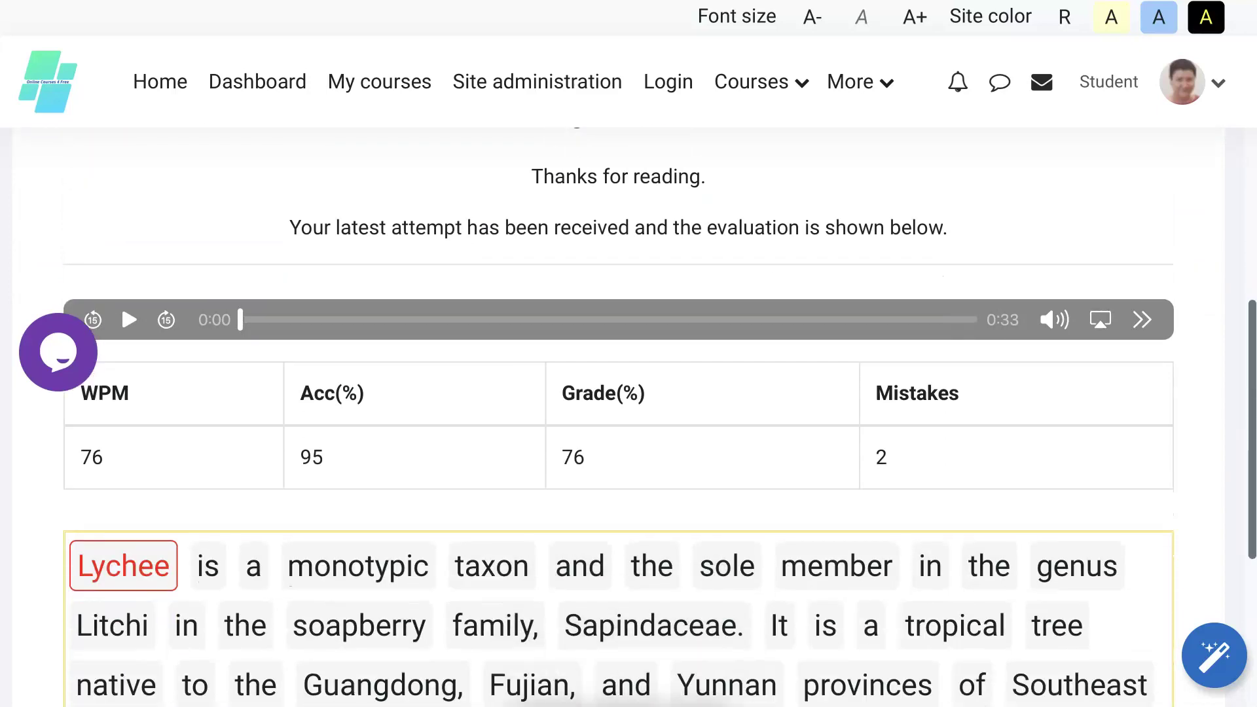
scroll(838, 445, "down", 2)
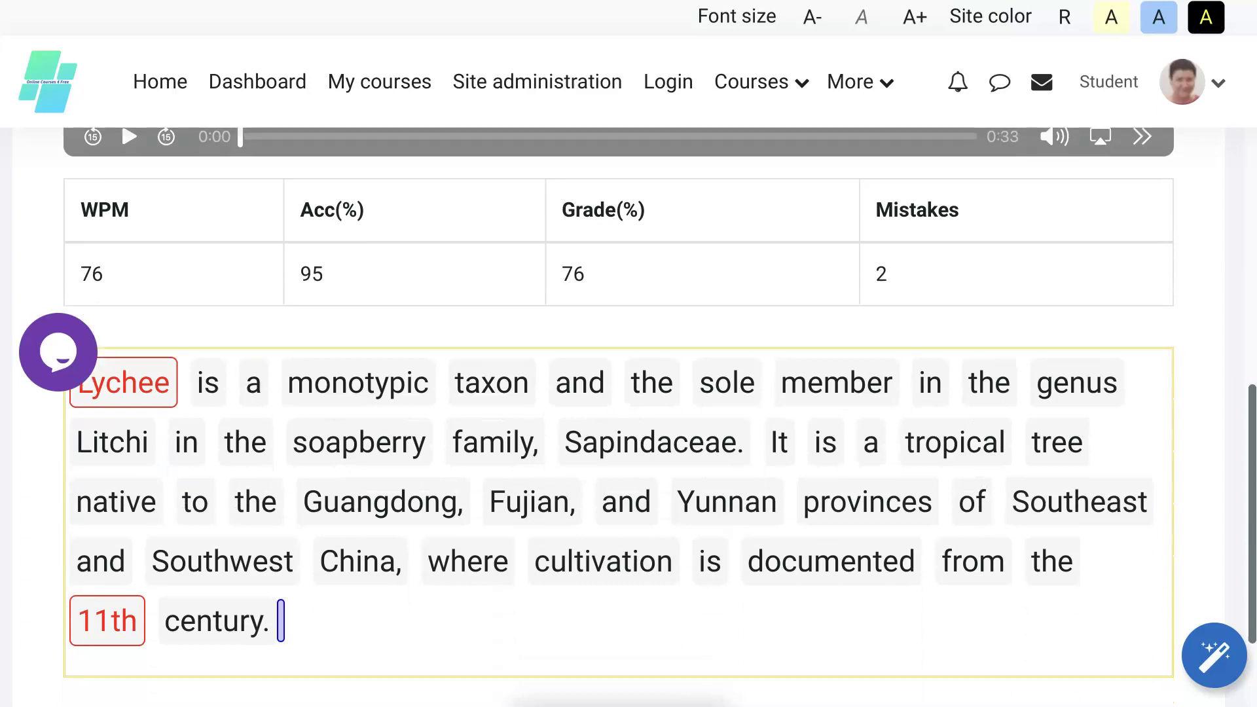
scroll(836, 383, "up", 2)
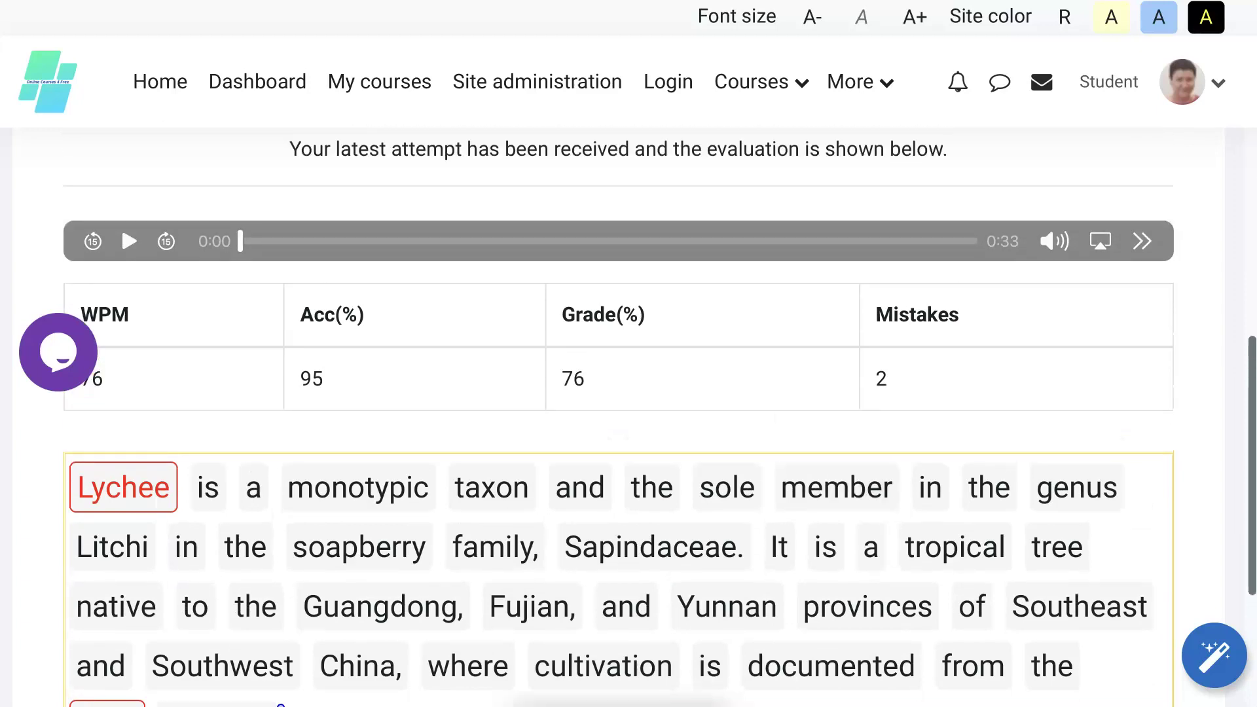
scroll(897, 463, "up", 1)
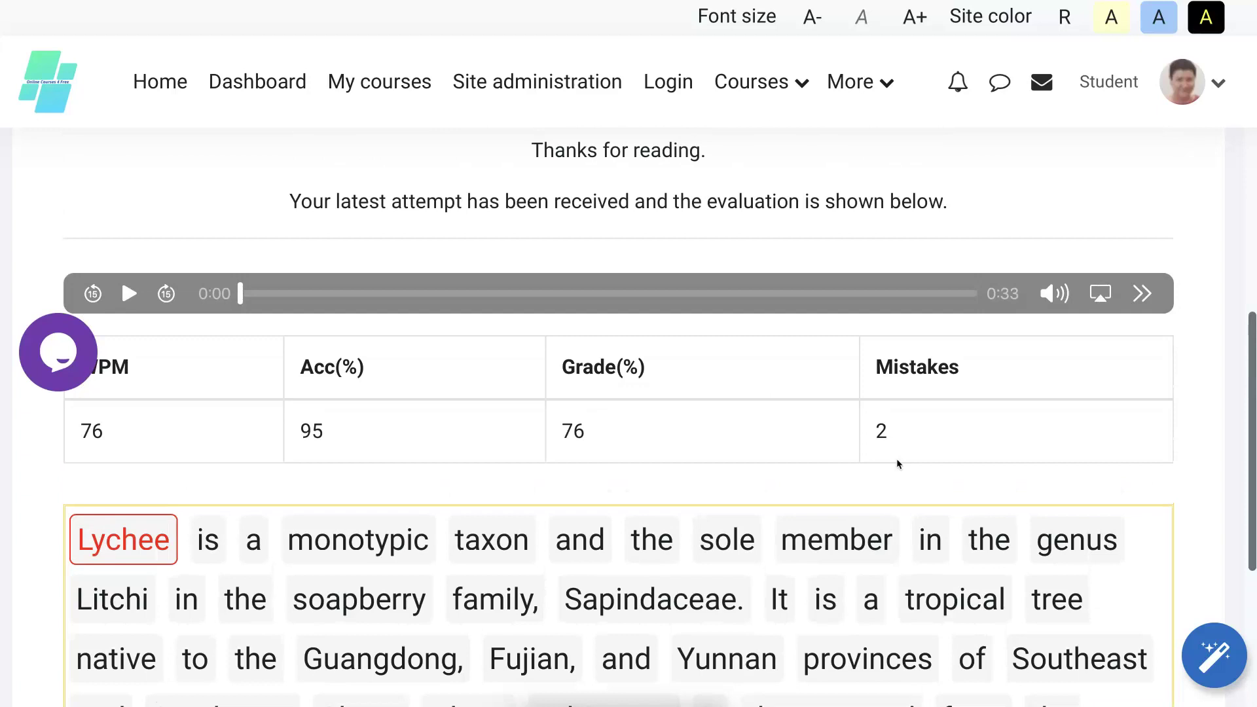
scroll(897, 459, "up", 2)
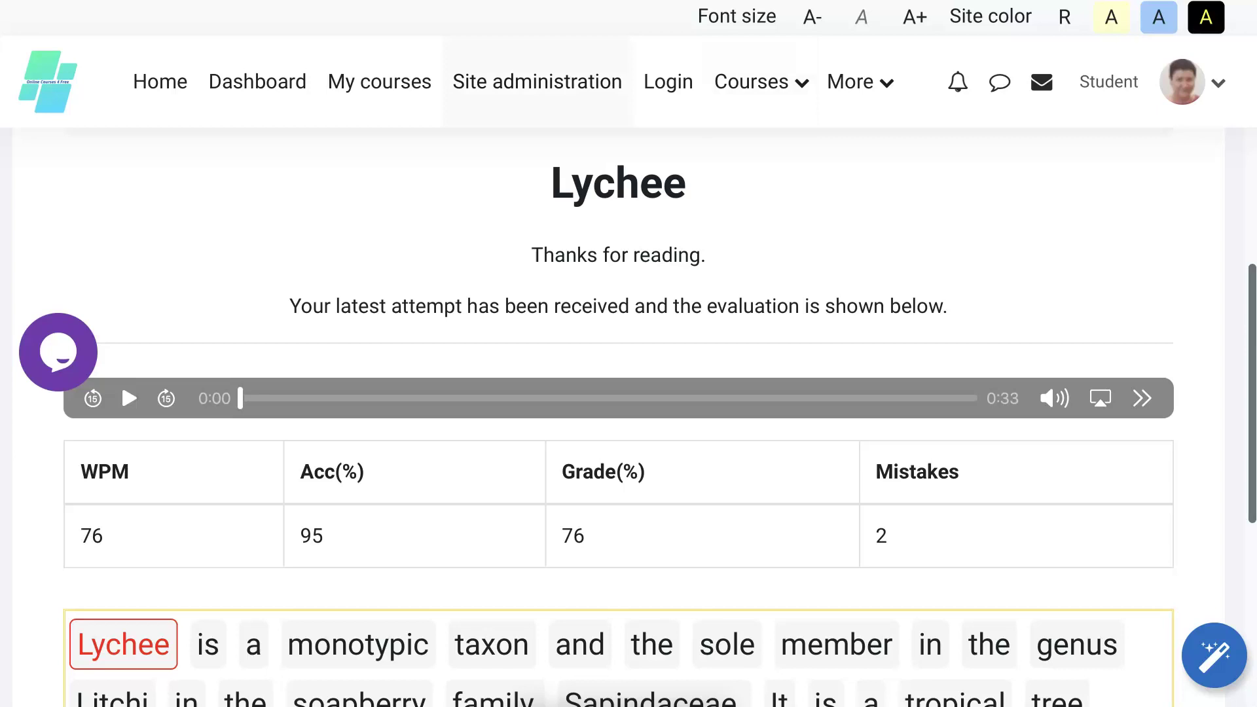
Leave the student role by returning to the normal role from the user menu.
left_click(1151, 84)
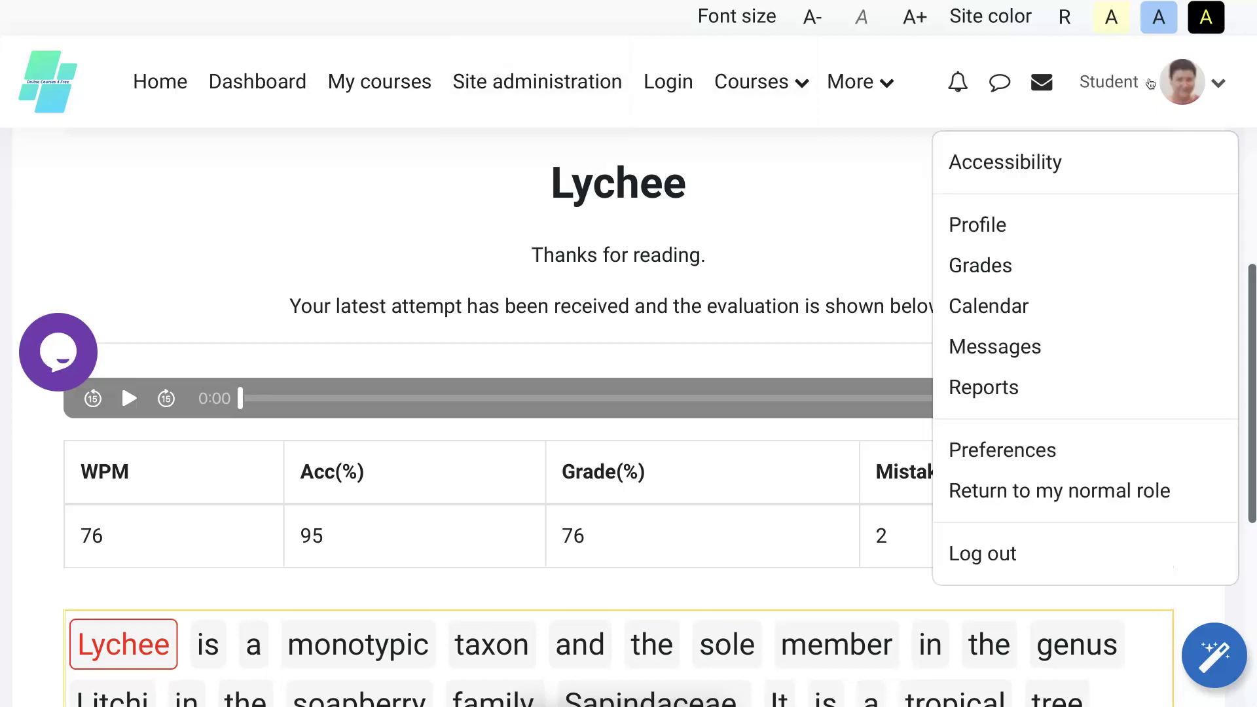
key("Up")
key("Up")
key("Down")
key("Down")
left_click(995, 488)
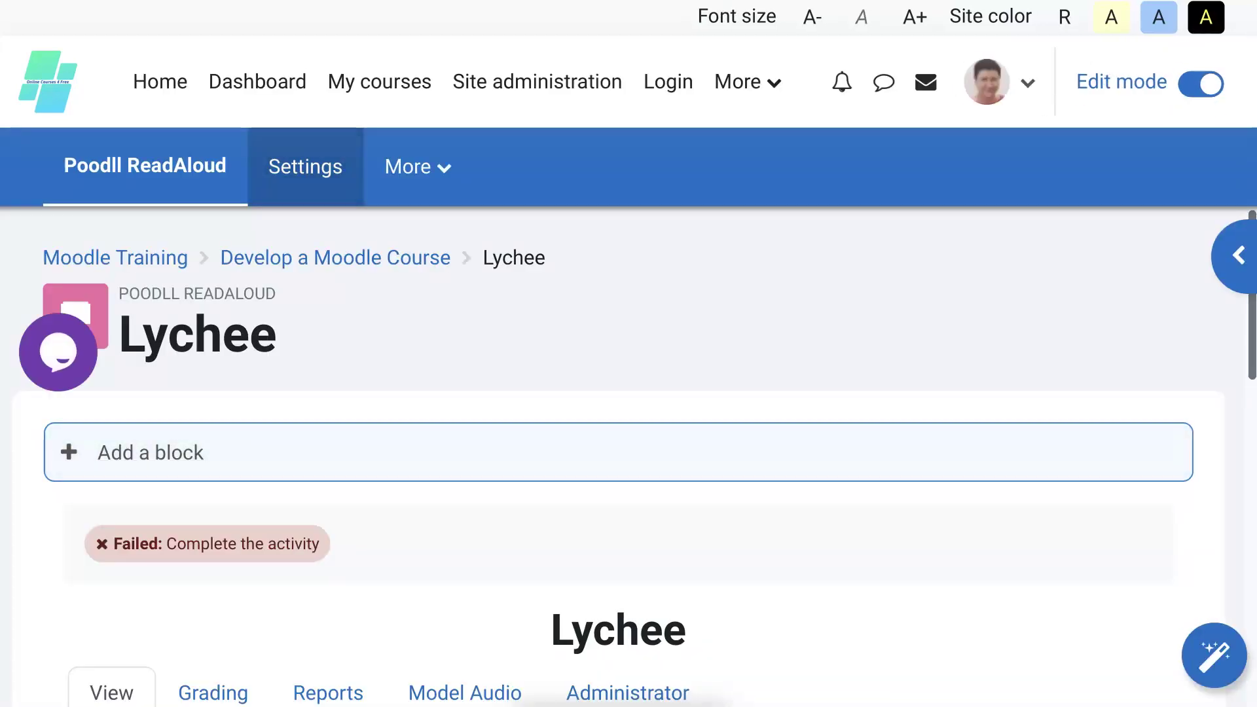
Go to the Develop a Moodle Course page and find Lychee marked Failed.
left_click(336, 257)
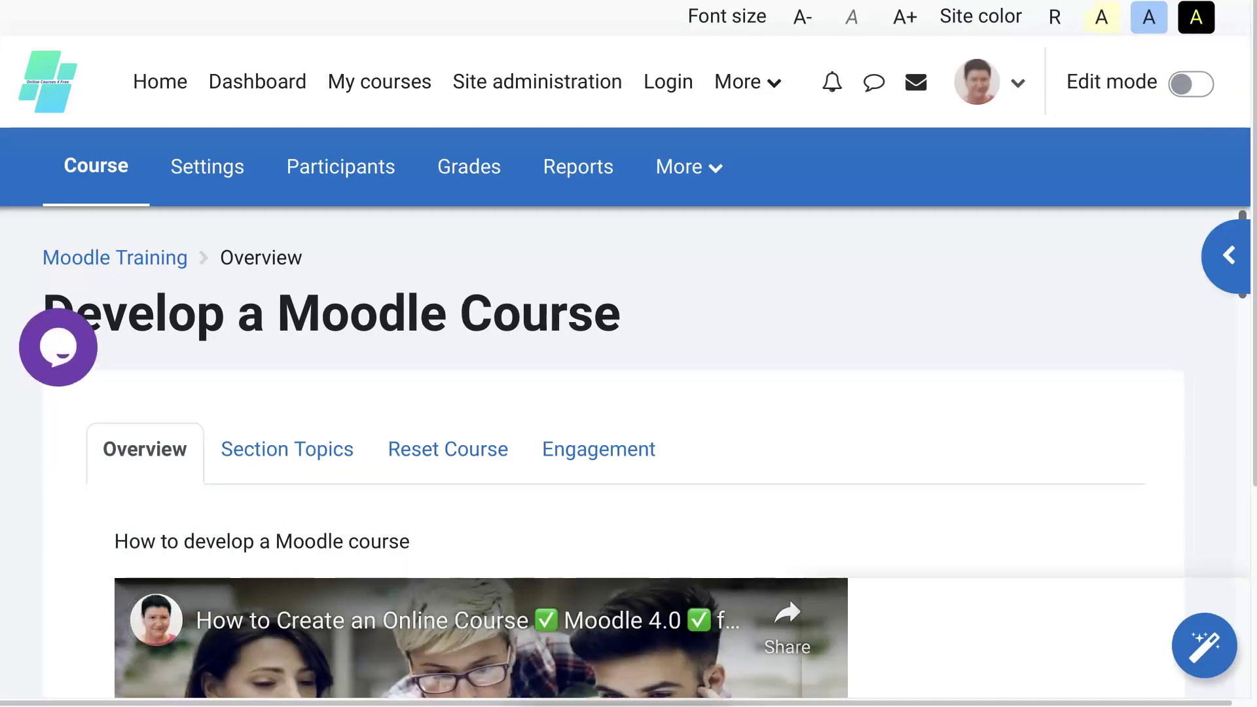
scroll(629, 458, "down", 2)
scroll(629, 458, "down", 4)
scroll(629, 458, "down", 4)
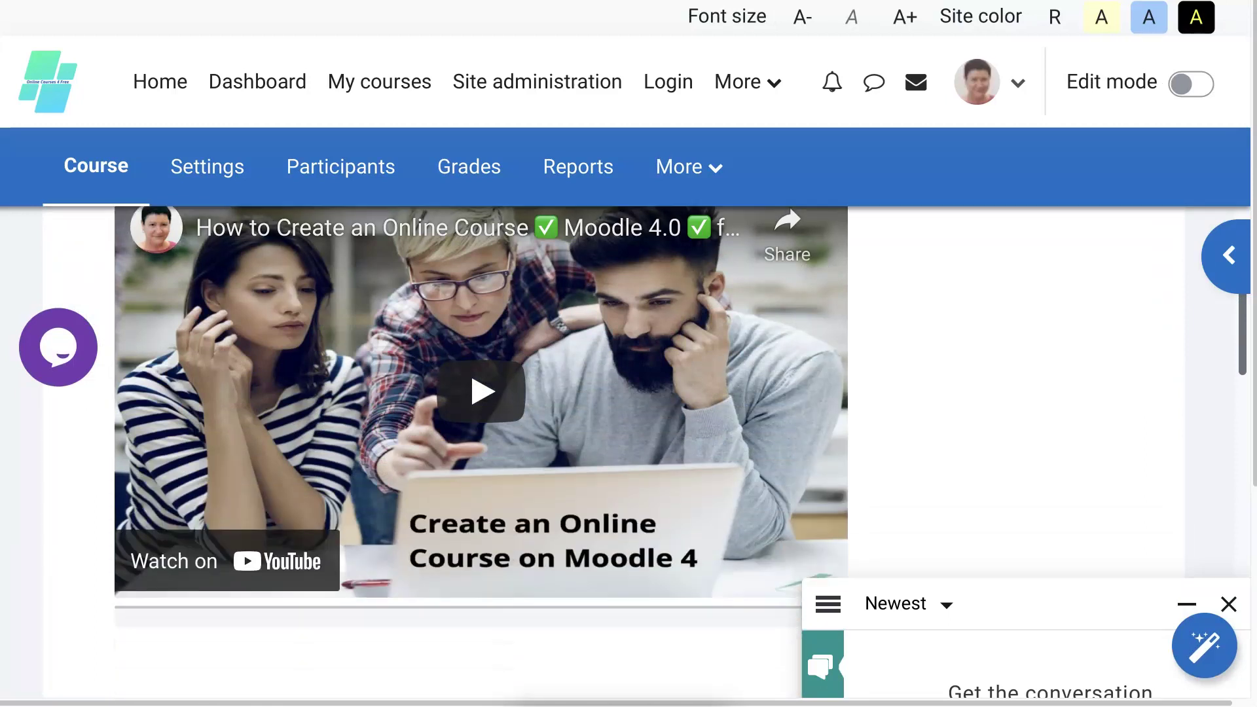
scroll(629, 458, "down", 3)
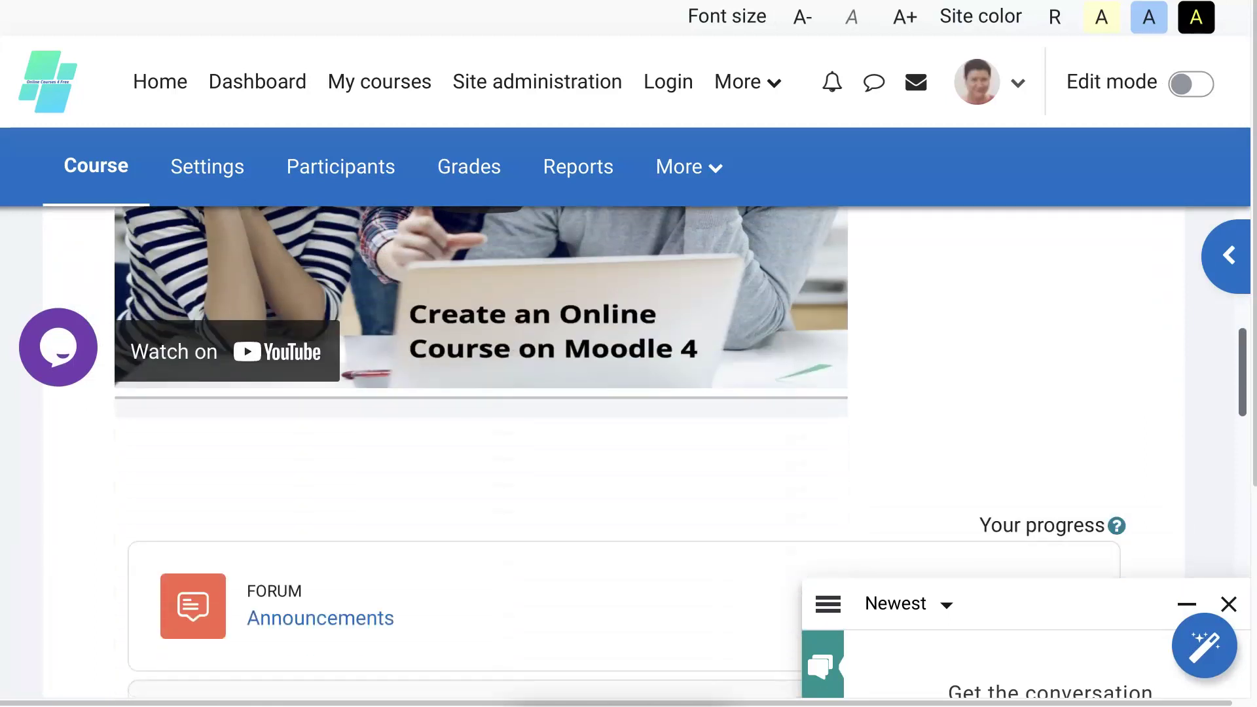
scroll(629, 458, "down", 3)
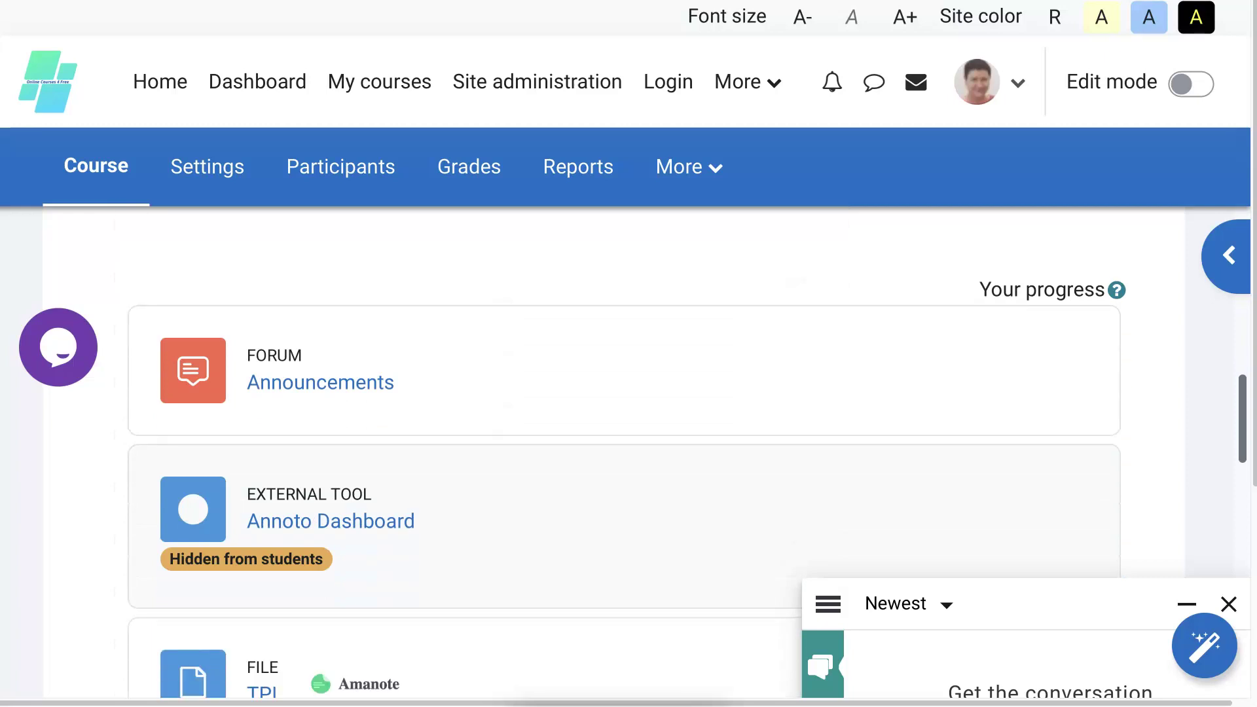
scroll(629, 458, "down", 3)
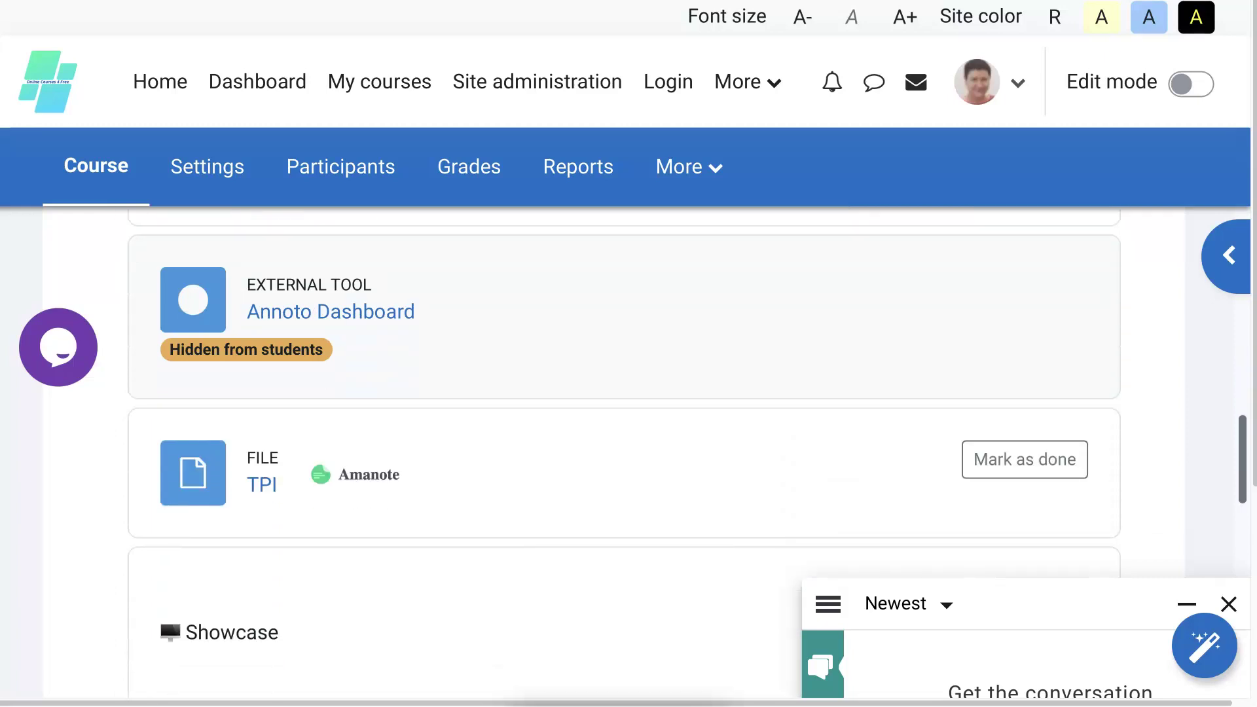
scroll(628, 459, "down", 3)
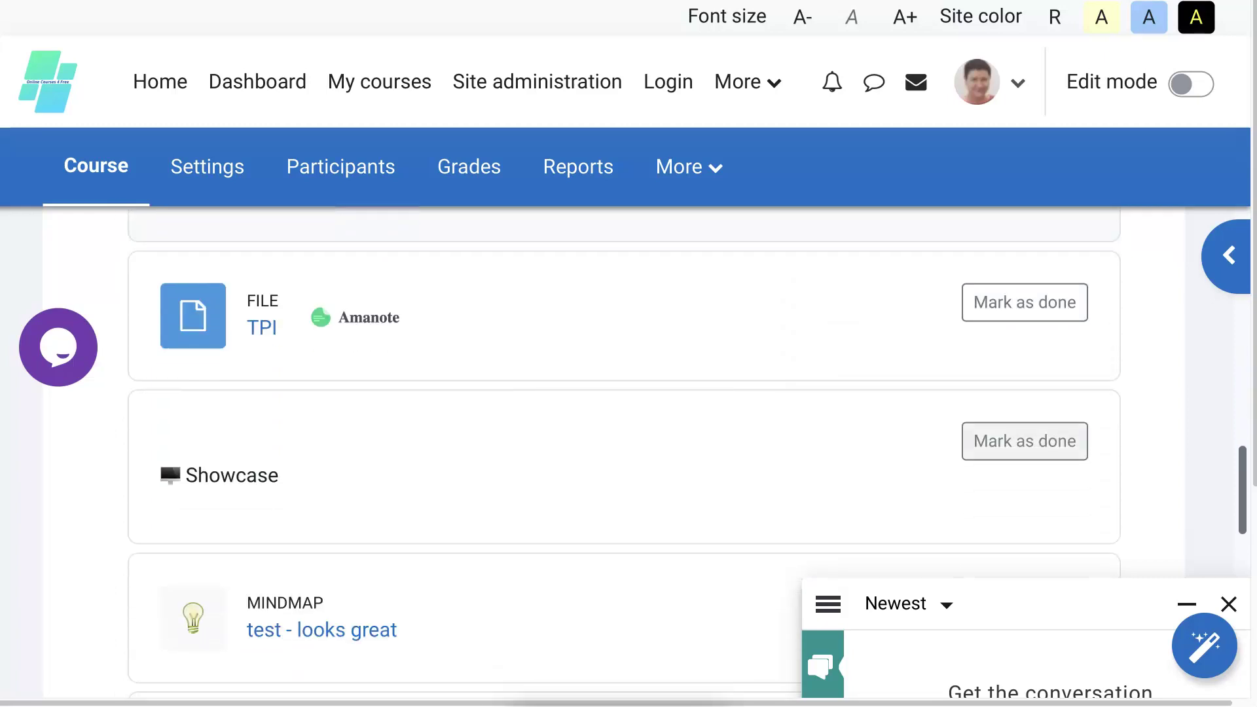
scroll(1025, 429, "down", 3)
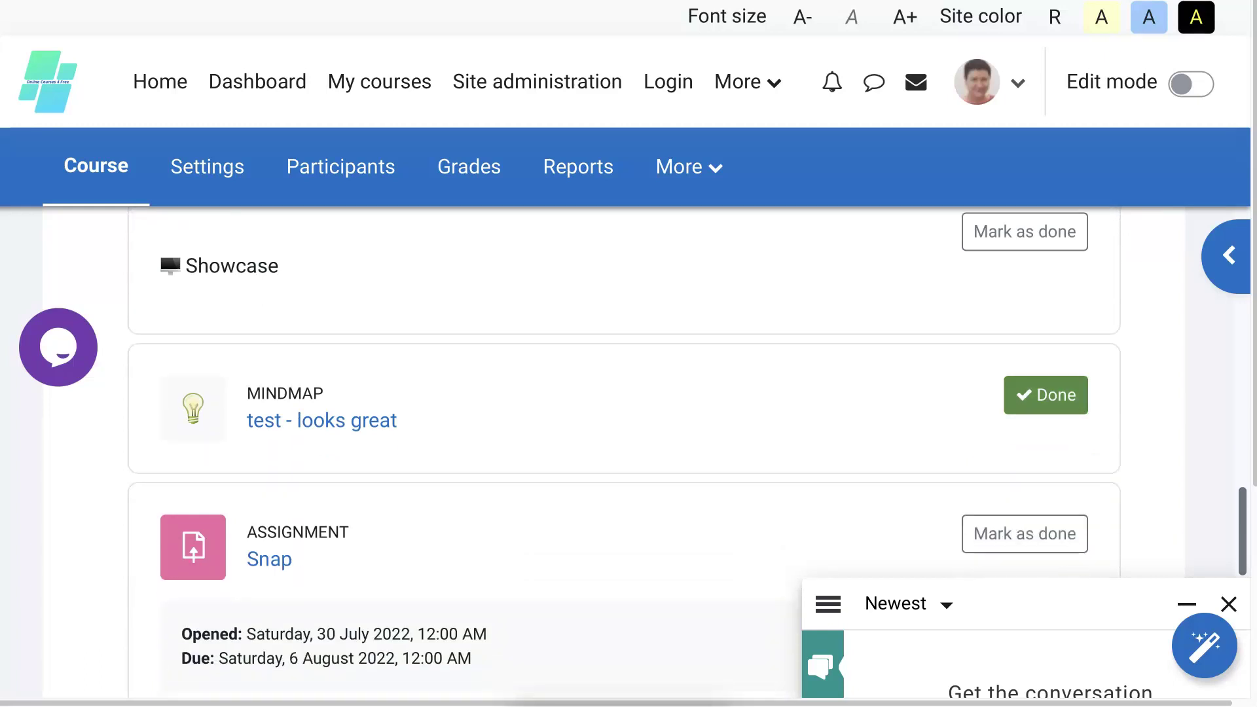
scroll(1024, 429, "down", 3)
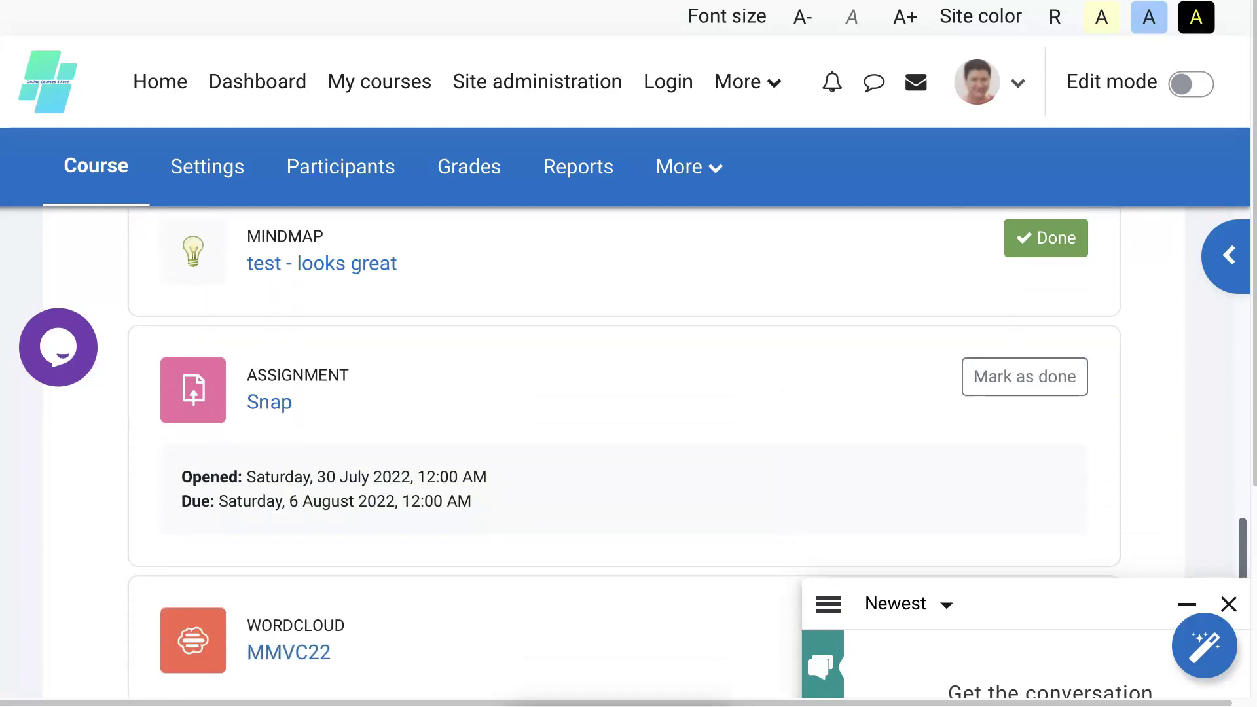
scroll(622, 452, "down", 3)
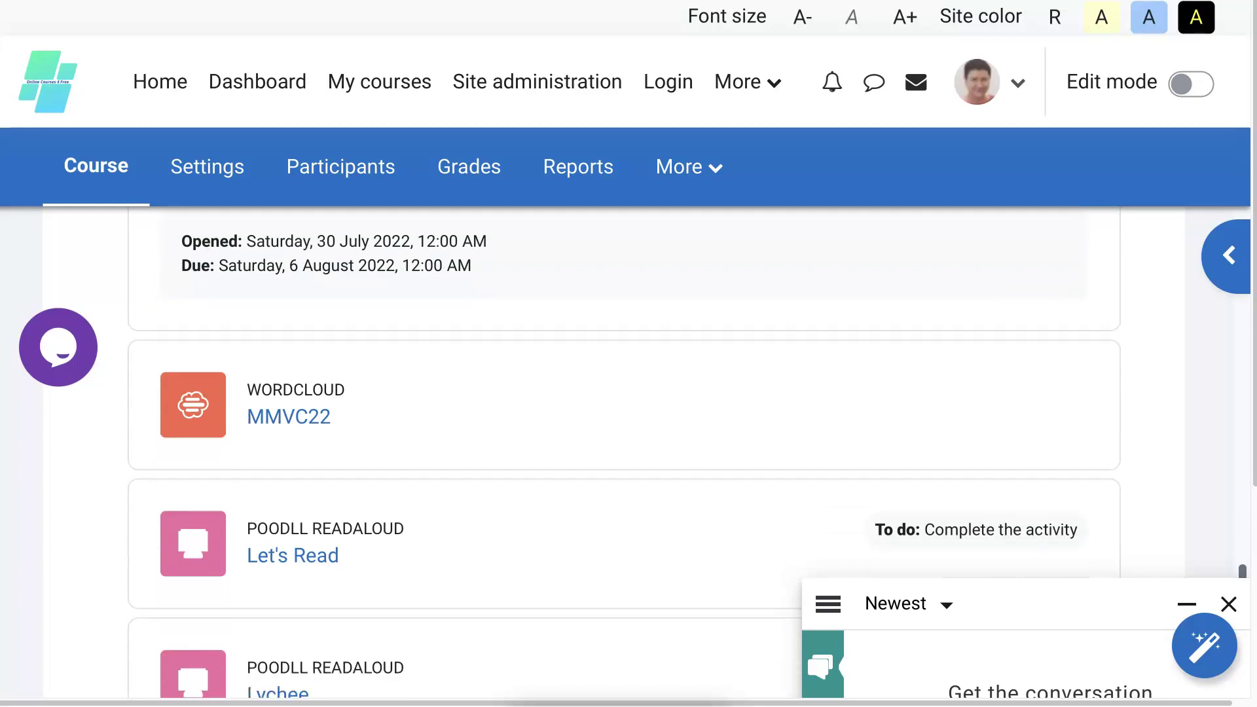
scroll(622, 451, "down", 2)
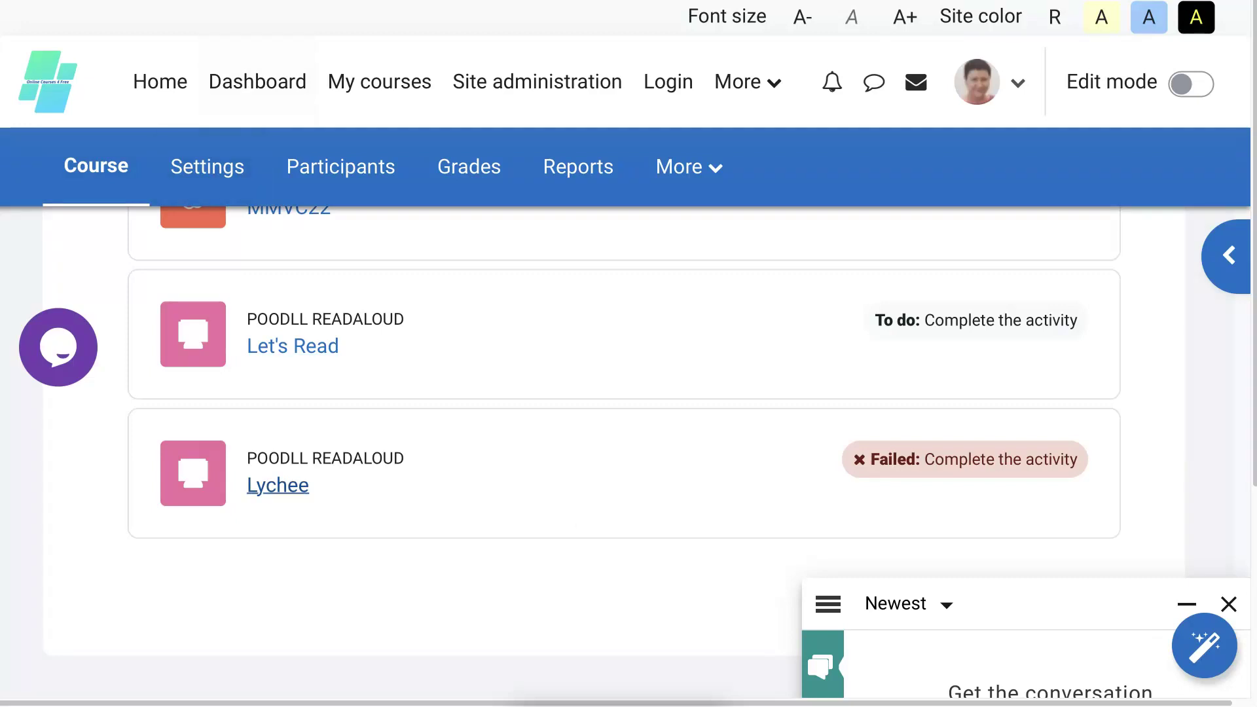
Open the Lychee activity page and review its Failed status and four-star evaluation.
left_click(305, 460)
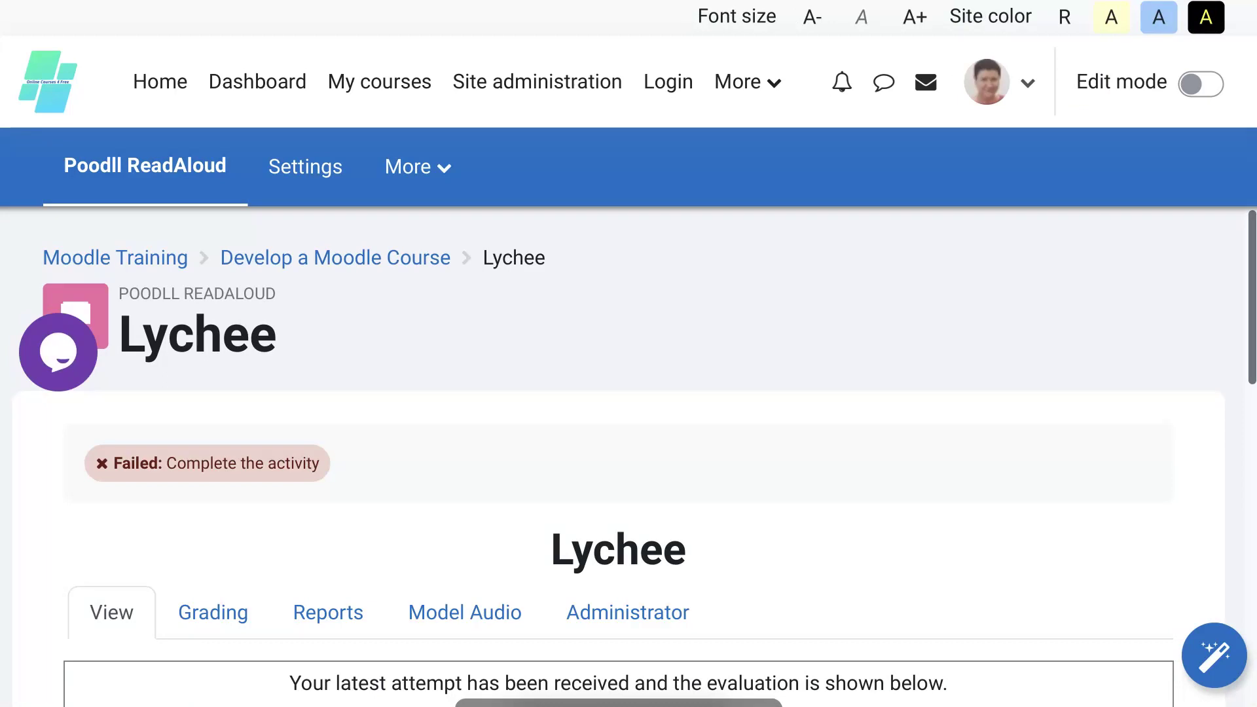
scroll(769, 363, "down", 3)
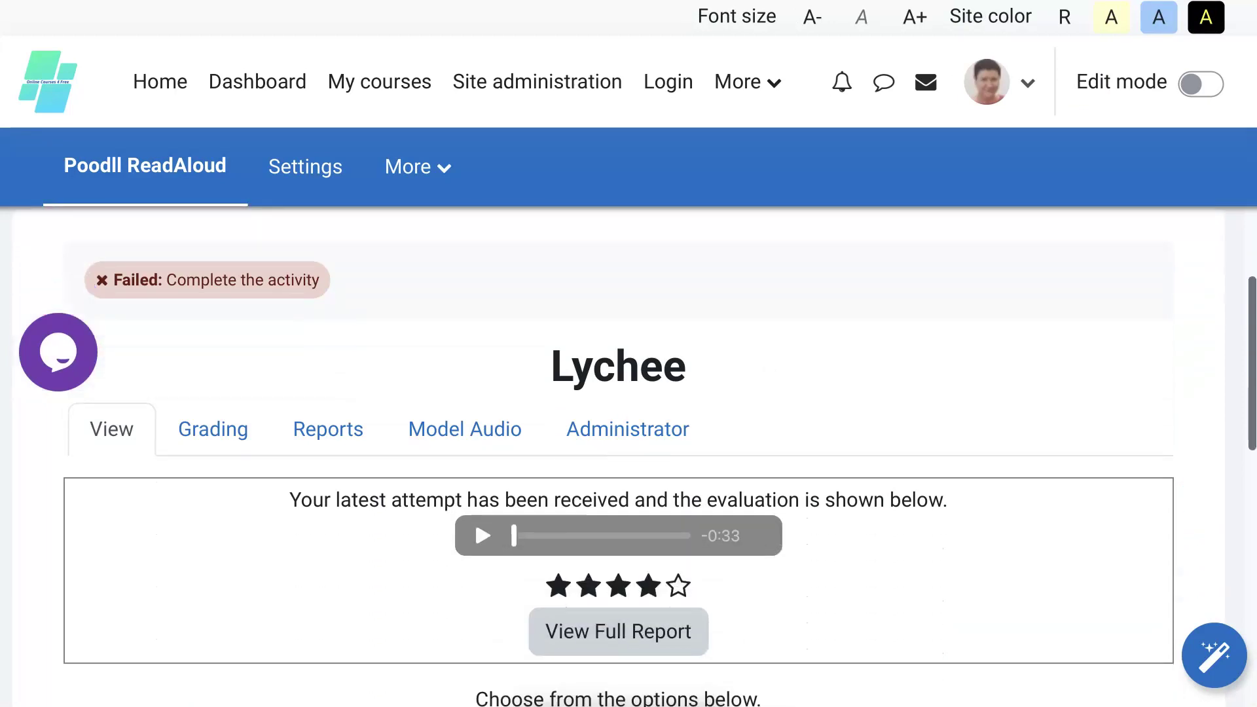
scroll(634, 458, "up", 3)
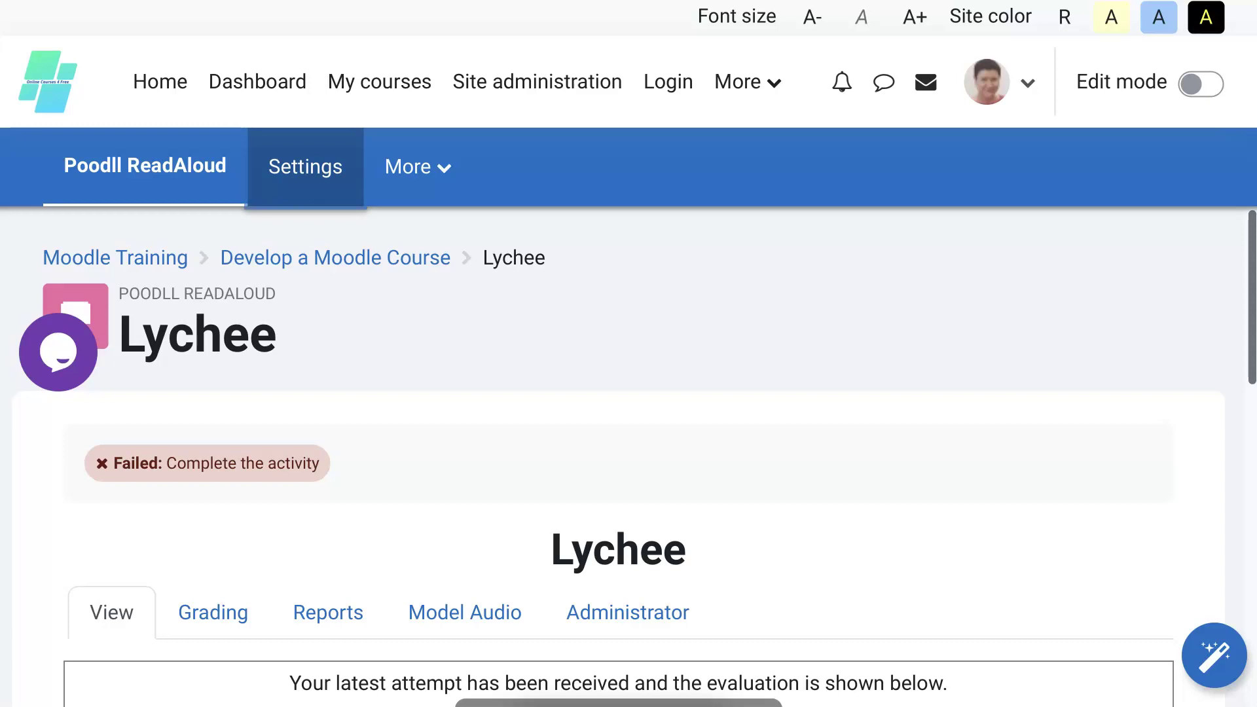
Open the Lychee activity's settings form and scroll down through its sections.
left_click(305, 167)
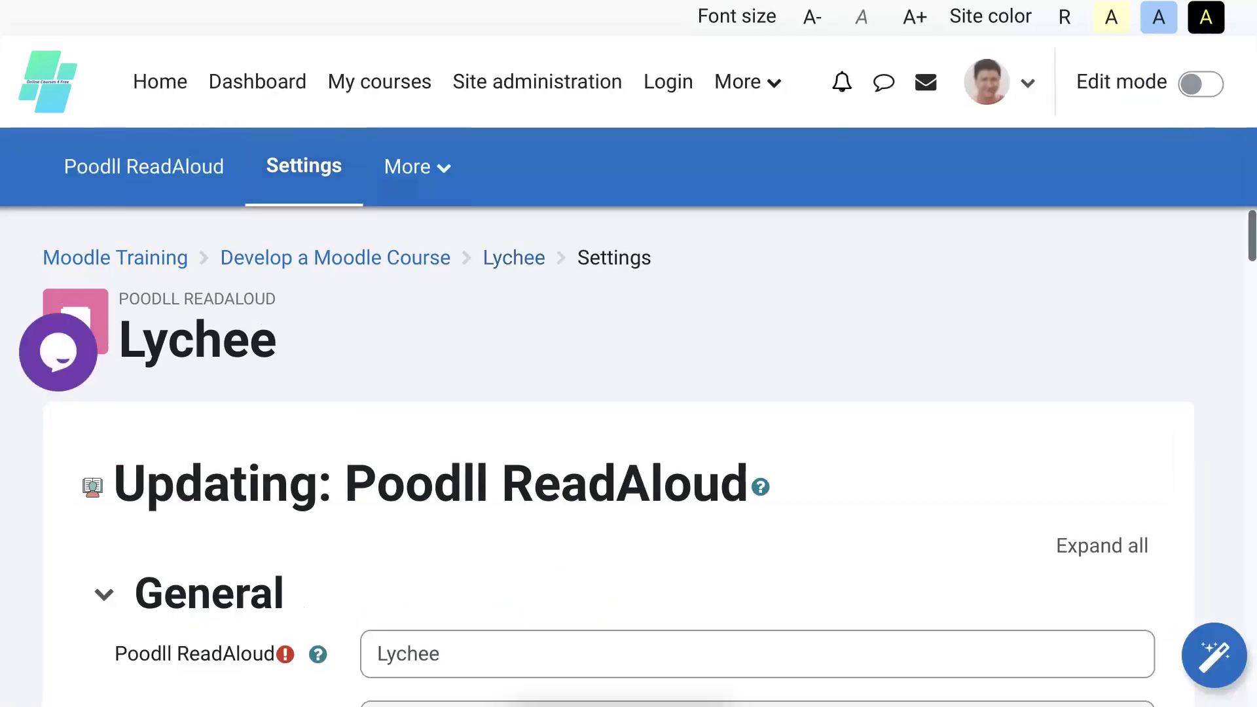
scroll(634, 459, "down", 3)
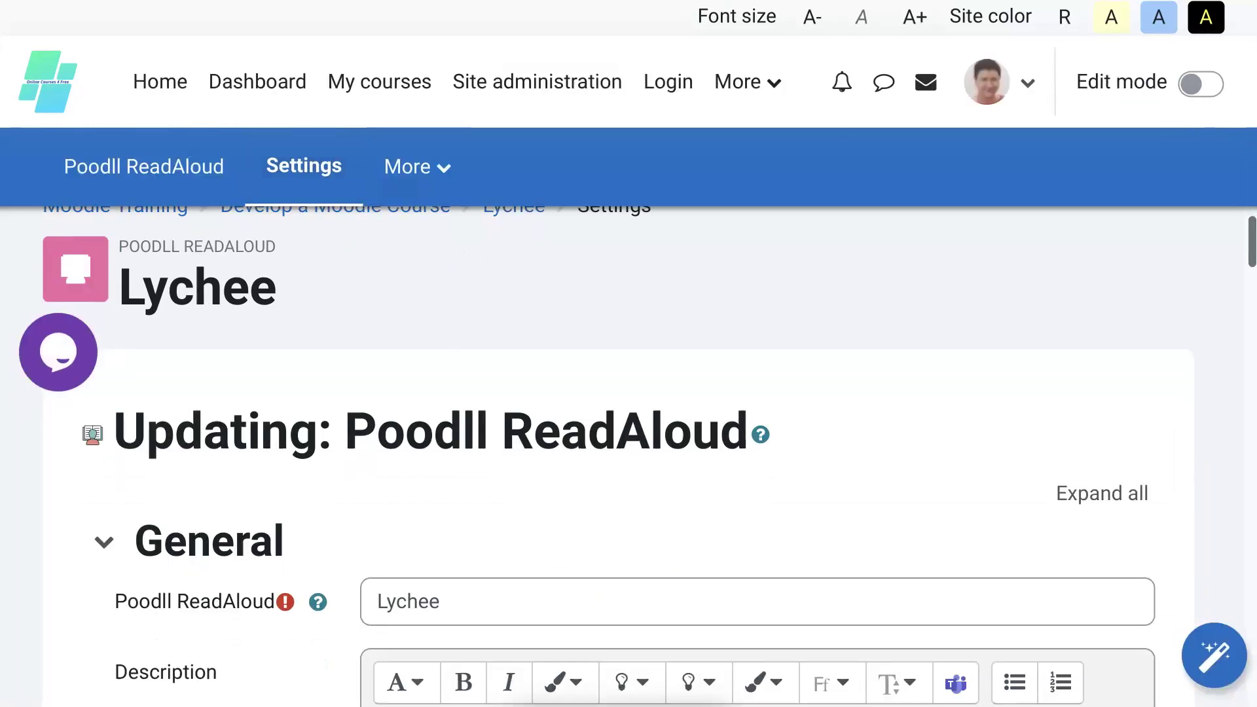
scroll(648, 458, "down", 3)
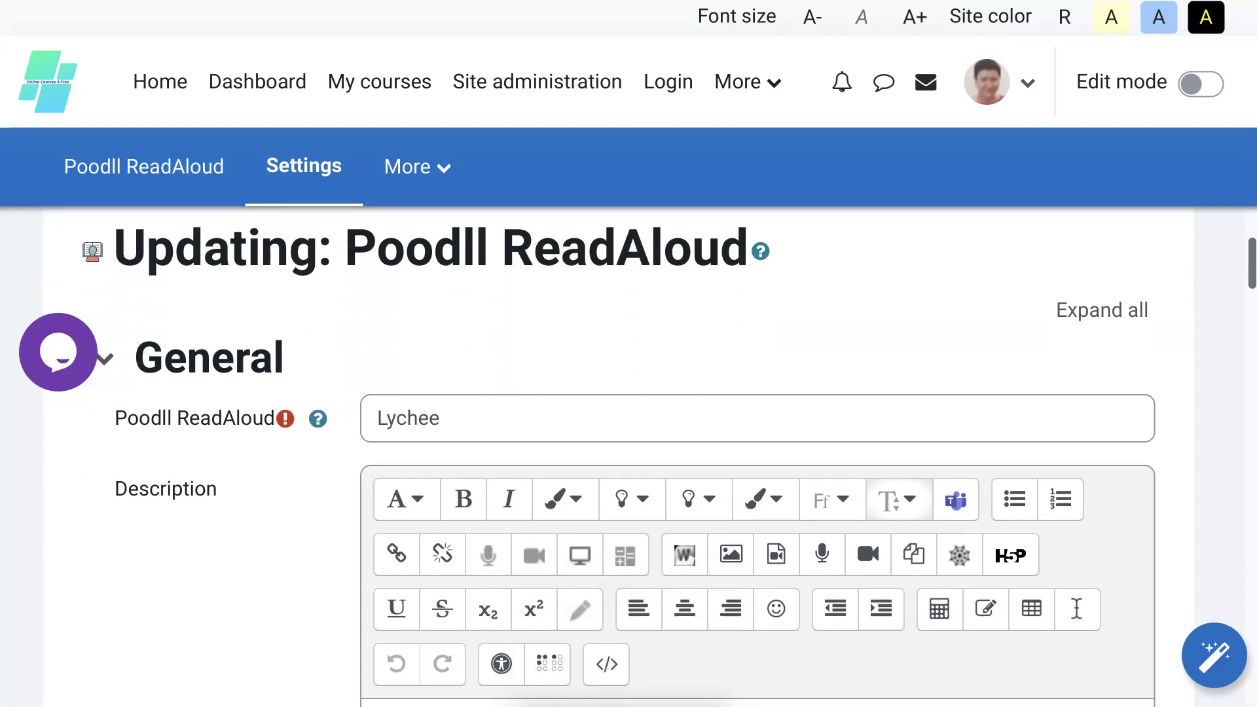
scroll(648, 458, "down", 3)
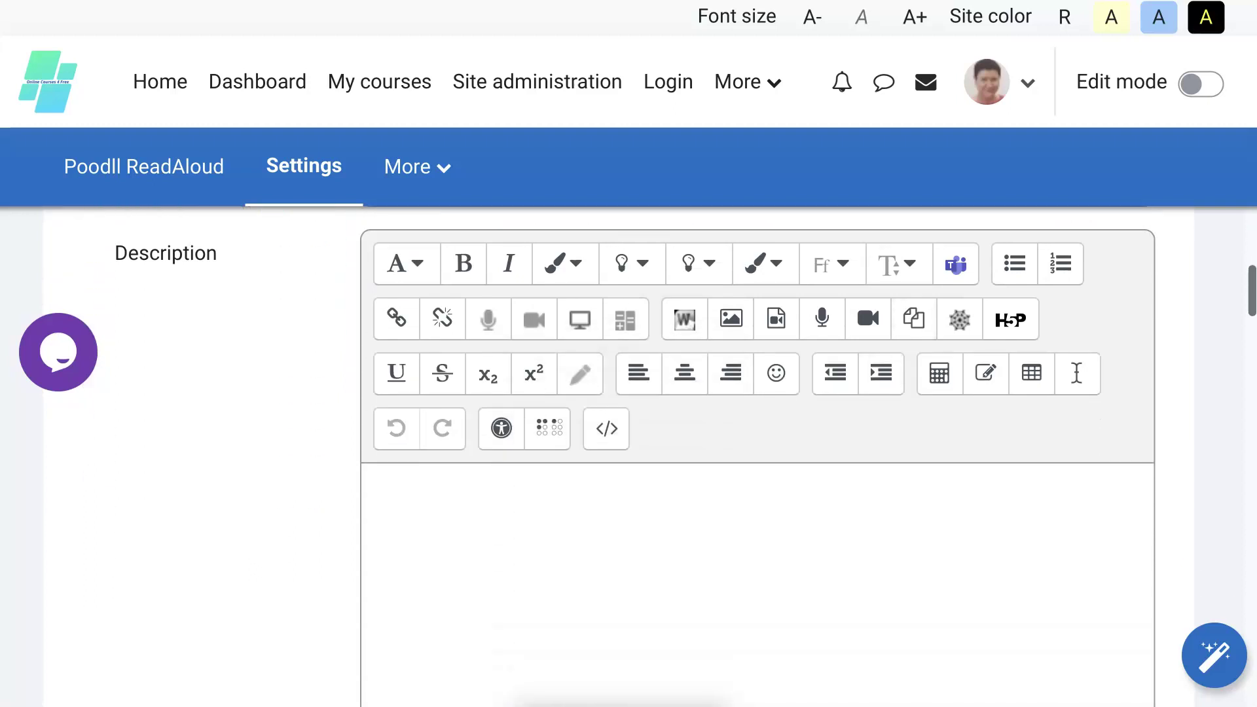
scroll(648, 458, "down", 3)
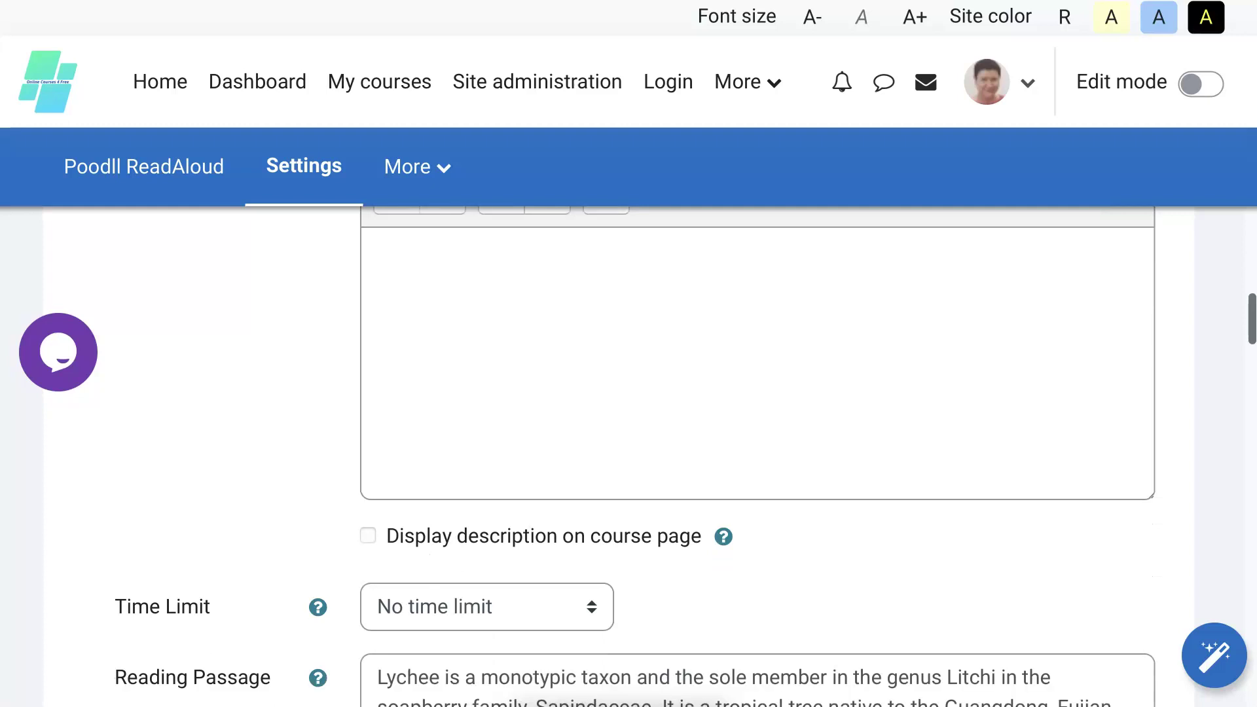
scroll(648, 459, "down", 3)
scroll(648, 459, "down", 2)
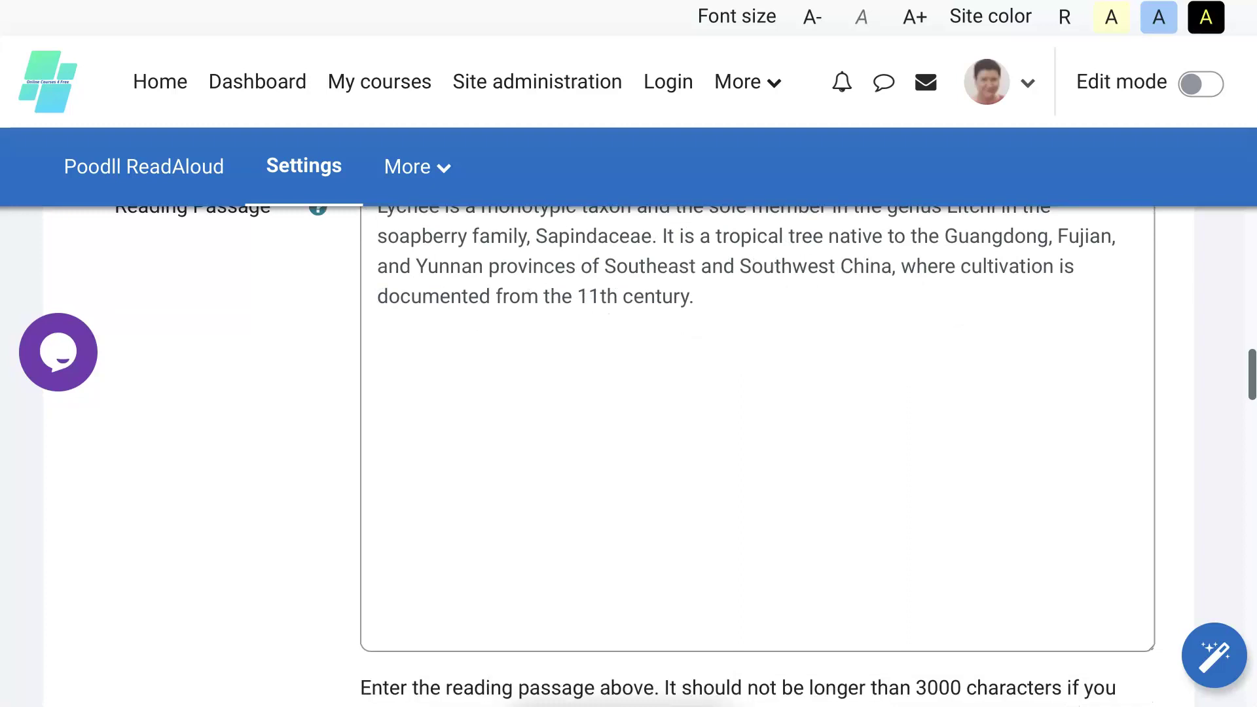
scroll(908, 440, "down", 5)
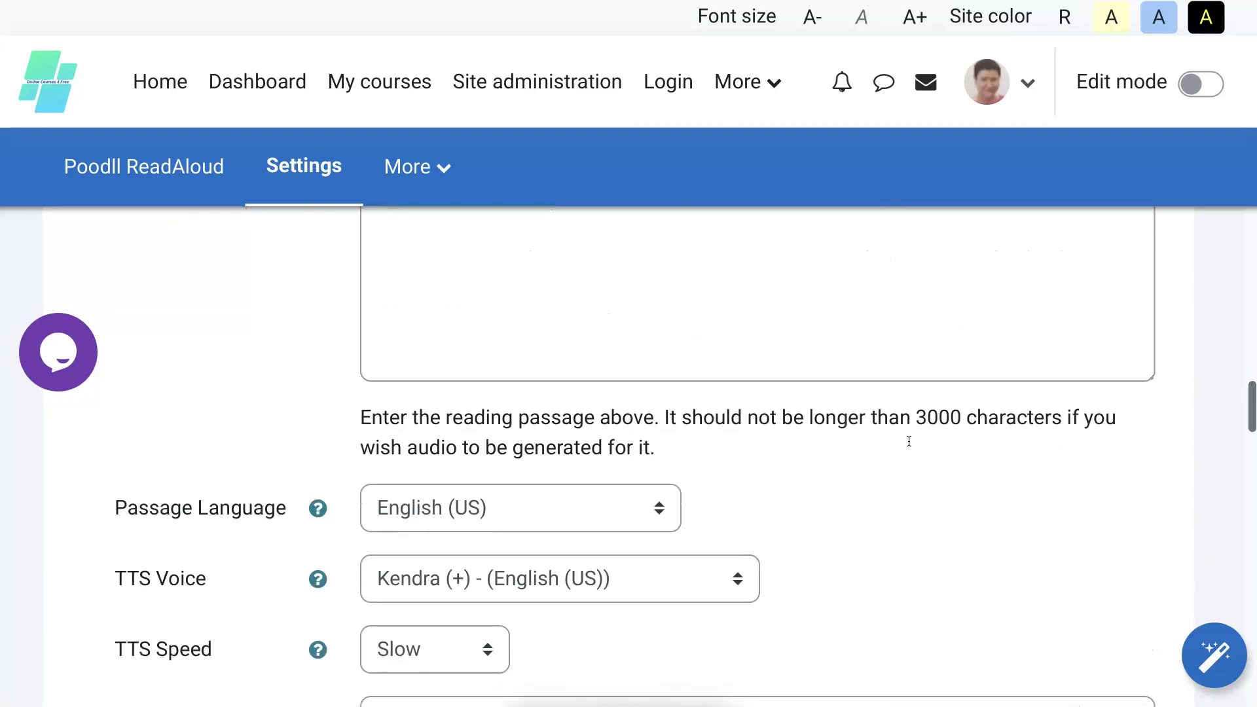
scroll(909, 440, "down", 4)
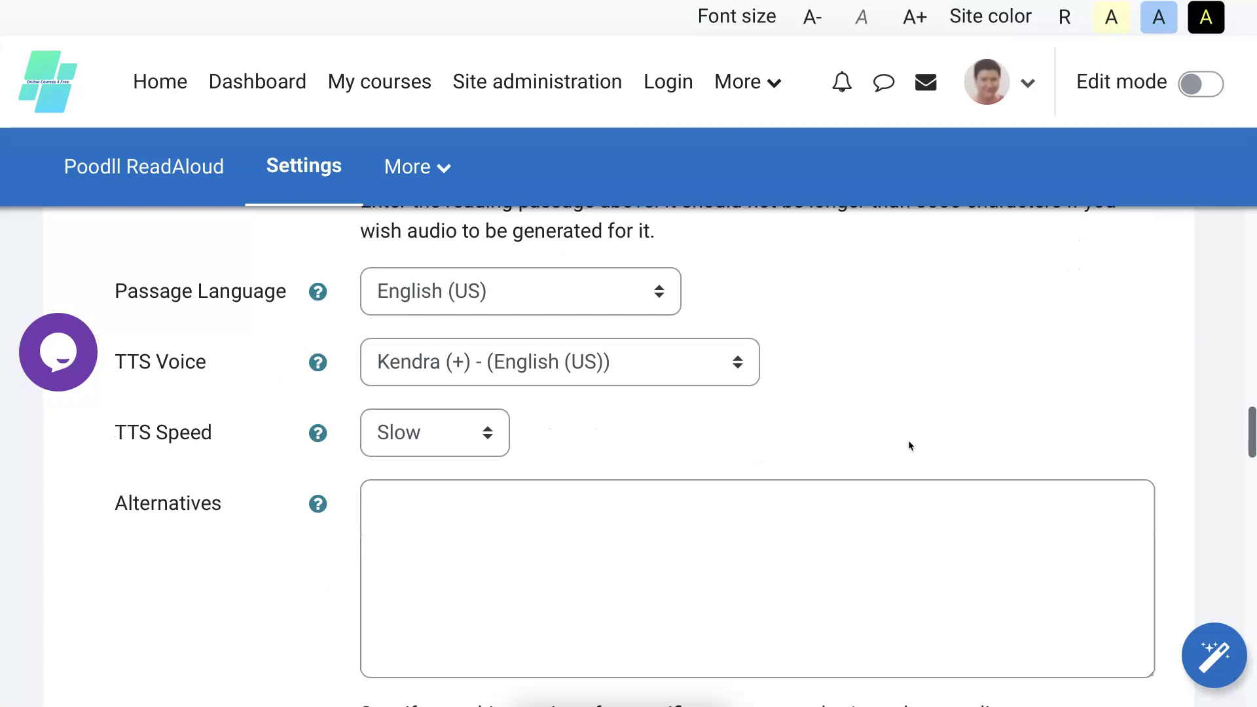
scroll(909, 440, "down", 5)
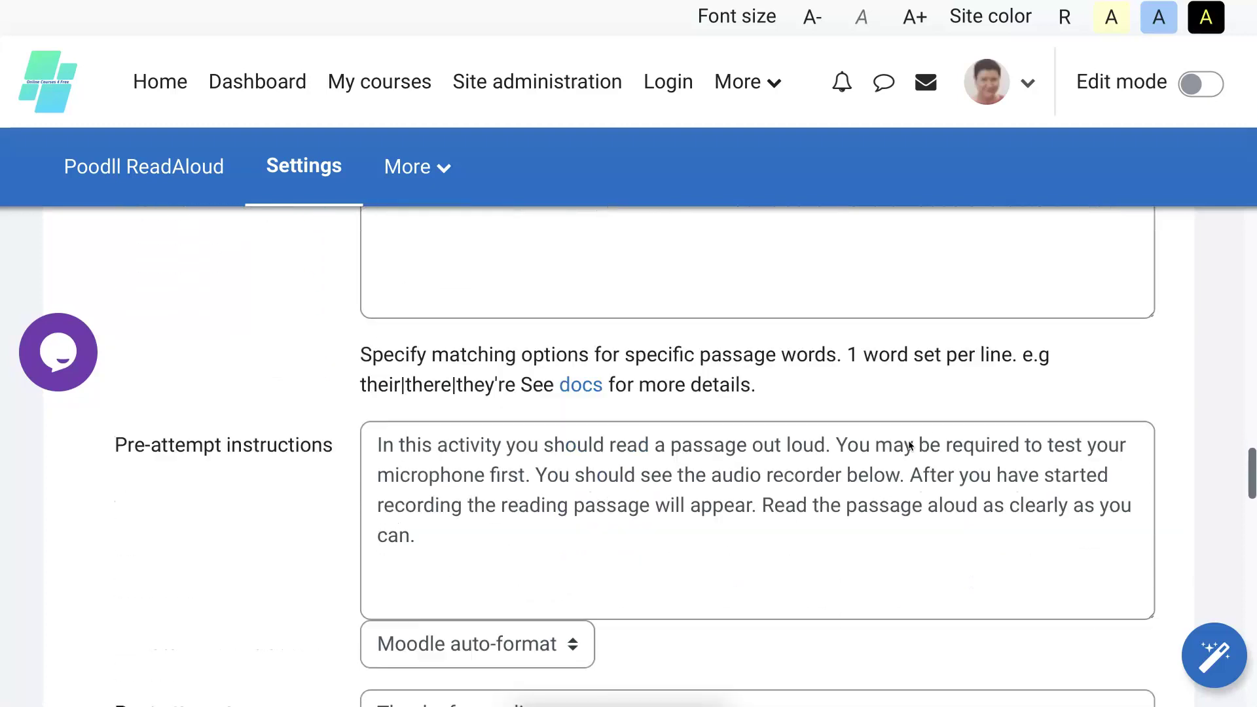
scroll(909, 440, "down", 5)
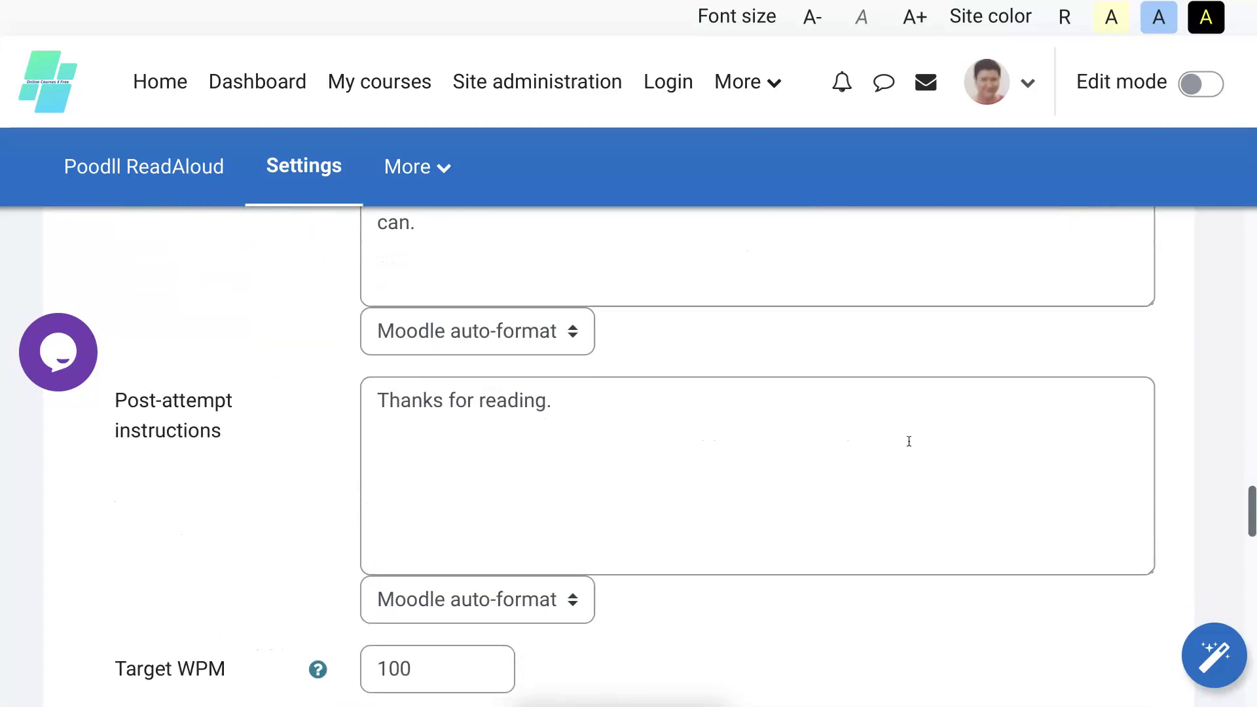
scroll(909, 441, "down", 1)
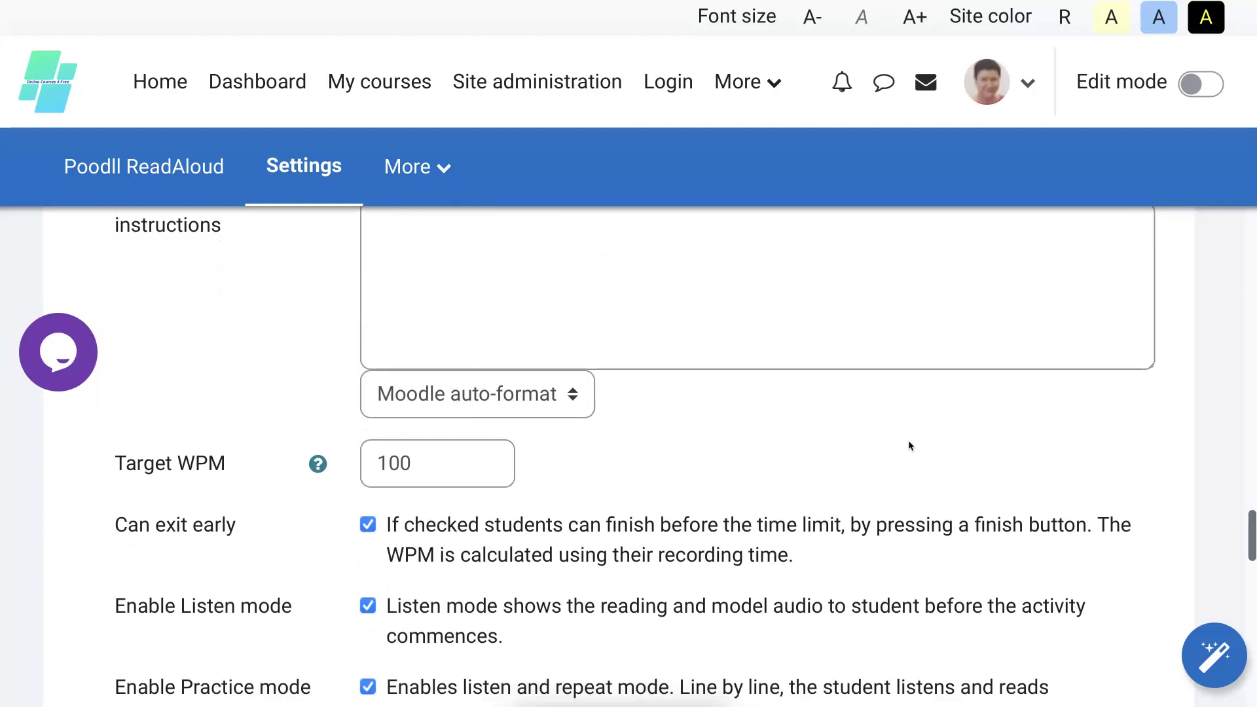
scroll(909, 443, "down", 4)
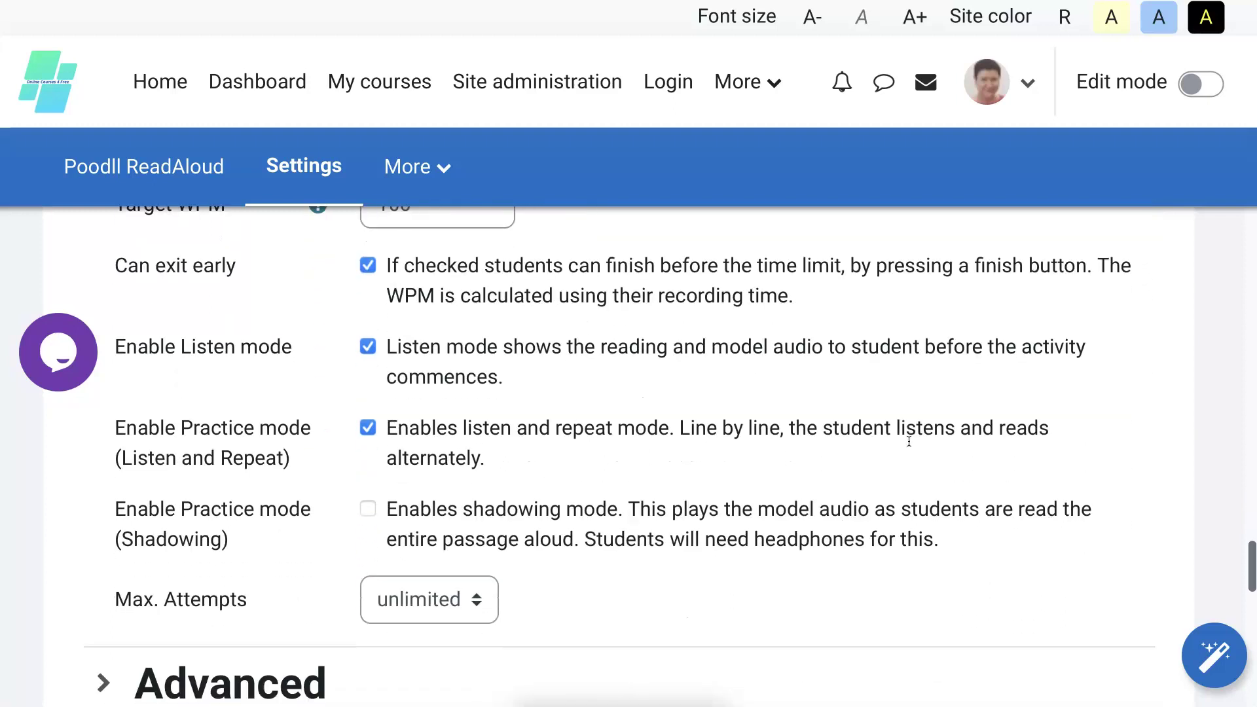
scroll(909, 445, "down", 1)
scroll(909, 445, "down", 2)
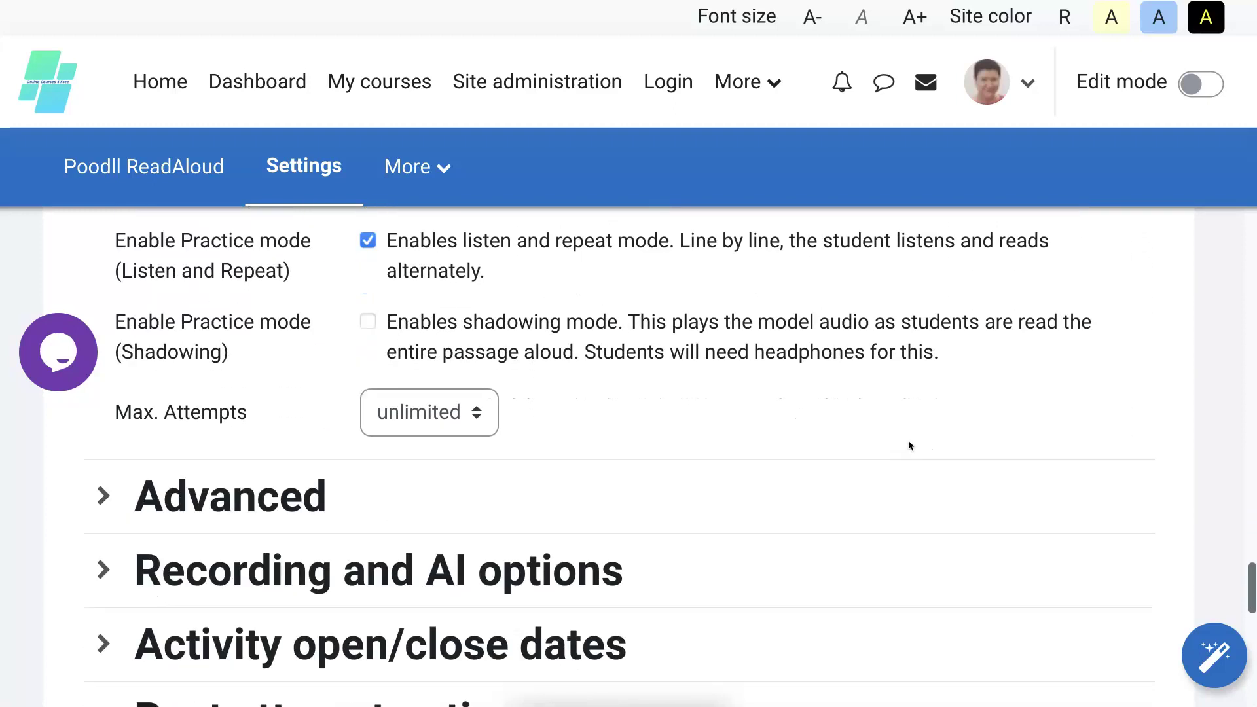
scroll(911, 447, "down", 2)
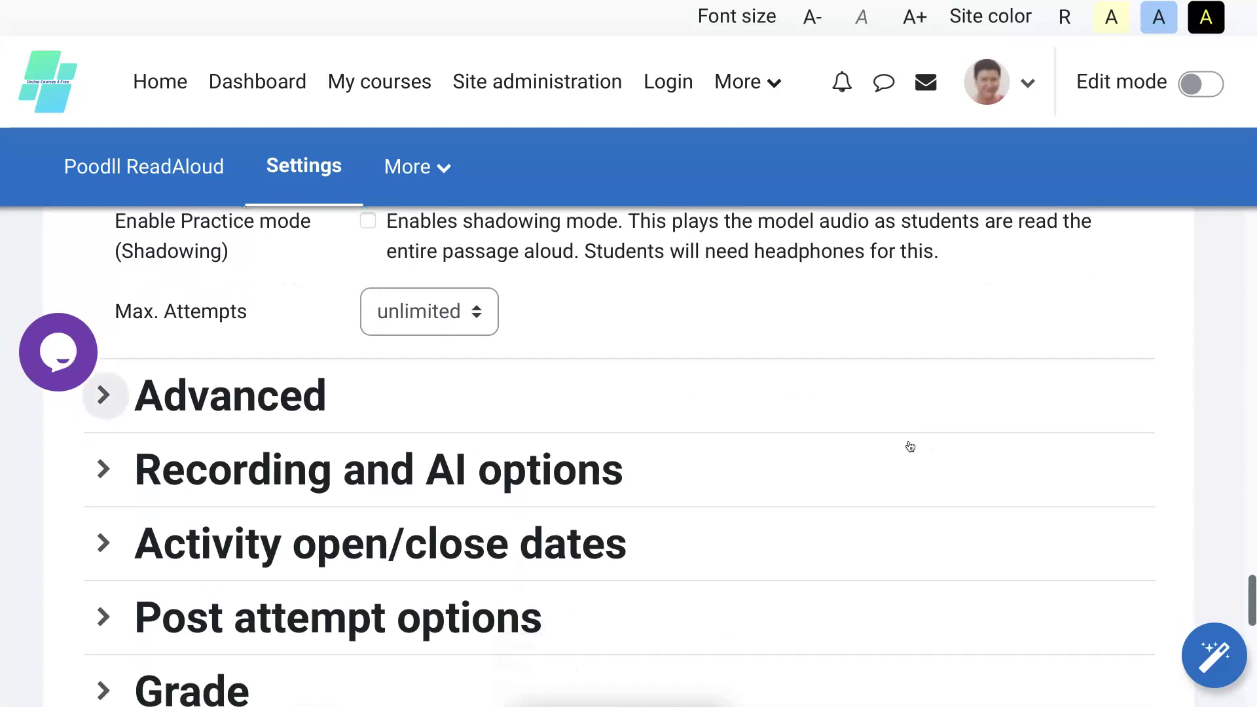
scroll(911, 446, "down", 2)
Expand the Grade section, showing grade to pass 100.00 and score of latest attempt.
key("Tab")
key("Tab")
key("Tab")
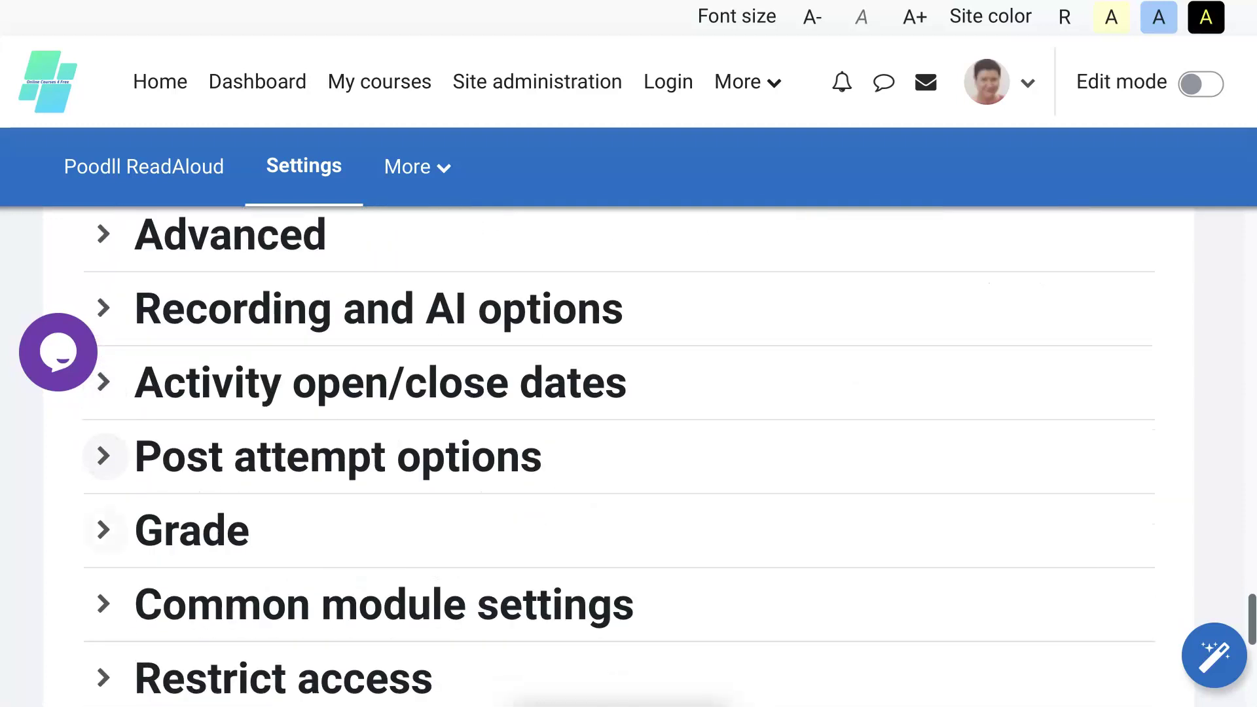
key("Return")
scroll(733, 519, "down", 4)
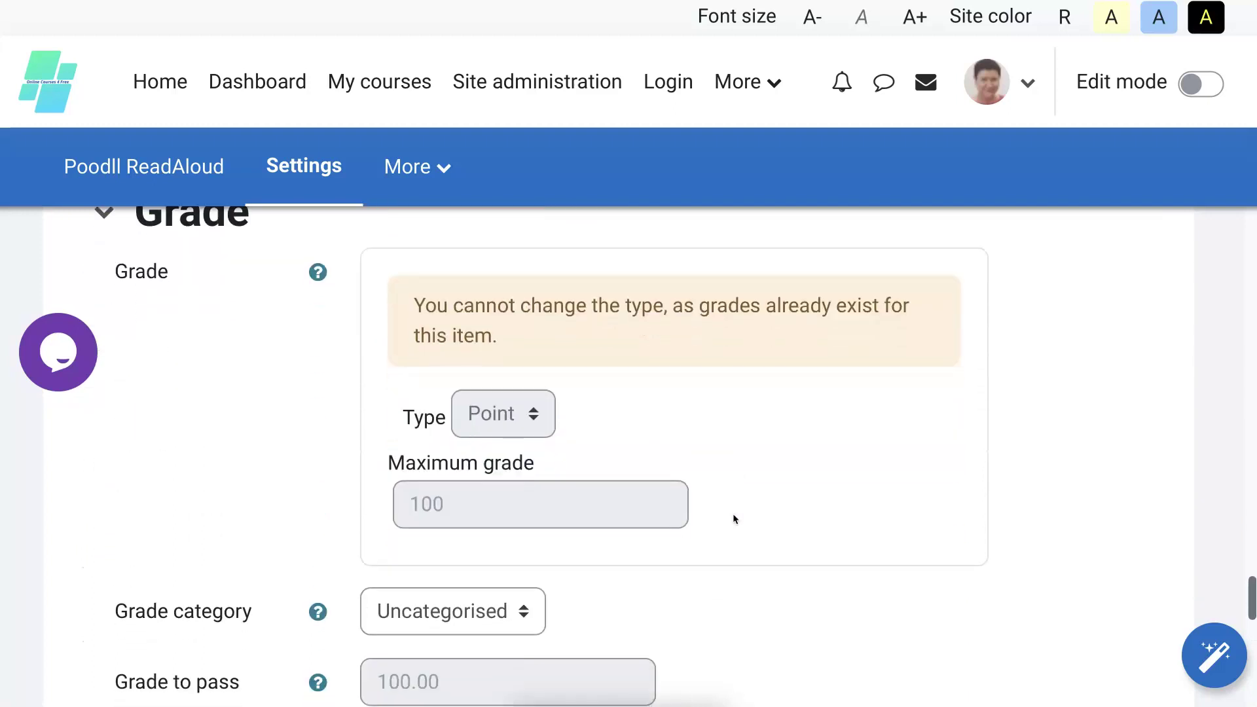
scroll(734, 518, "down", 4)
scroll(733, 519, "down", 2)
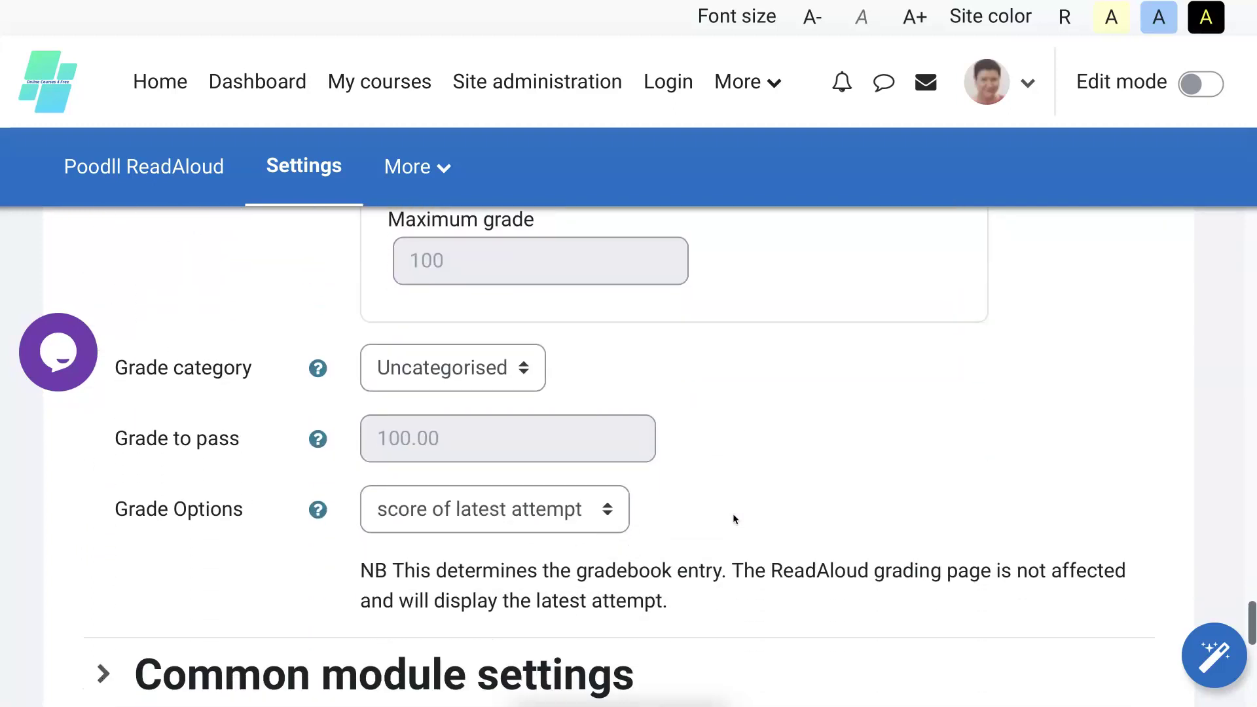
scroll(707, 514, "down", 3)
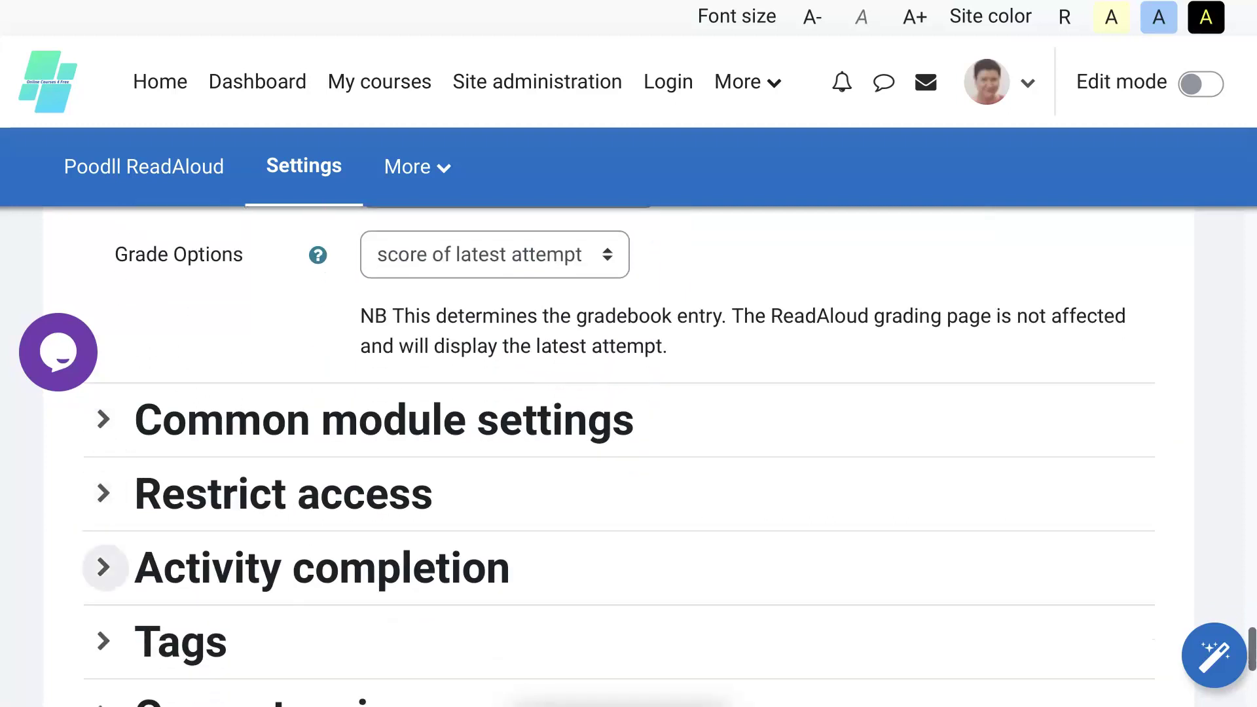
Expand Activity completion and unlock its completion settings.
left_click(104, 567)
scroll(720, 529, "down", 3)
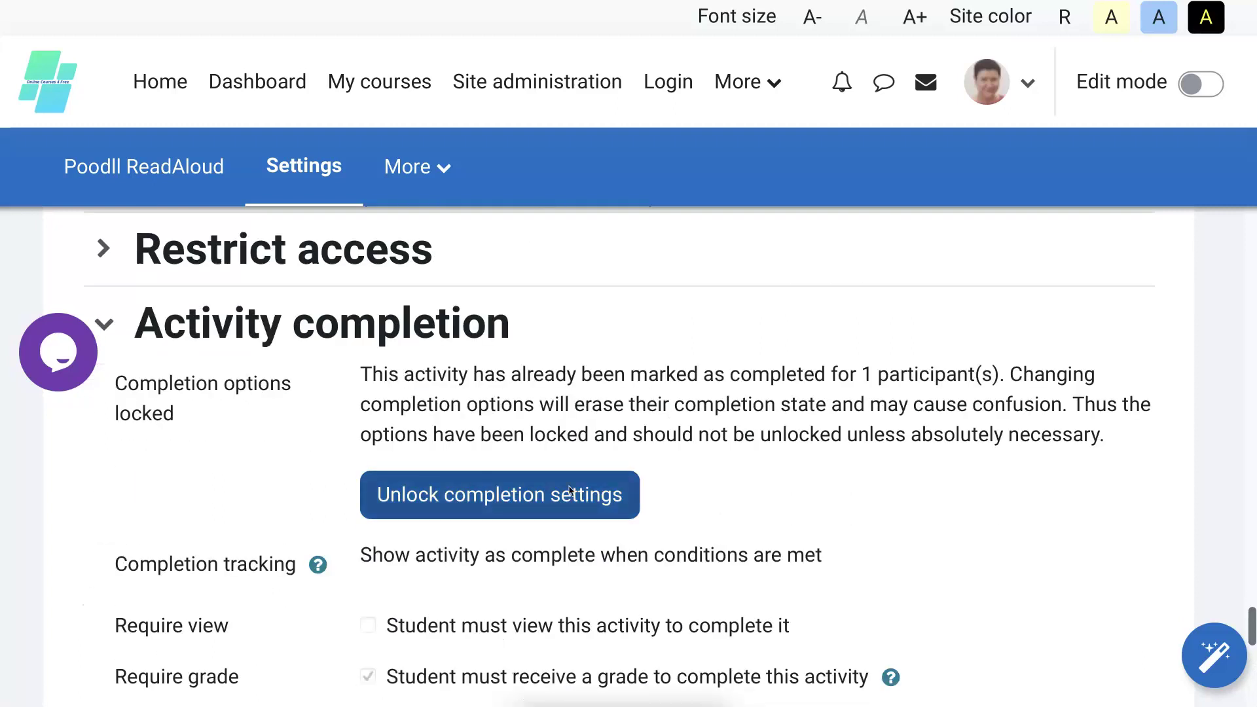
left_click(568, 489)
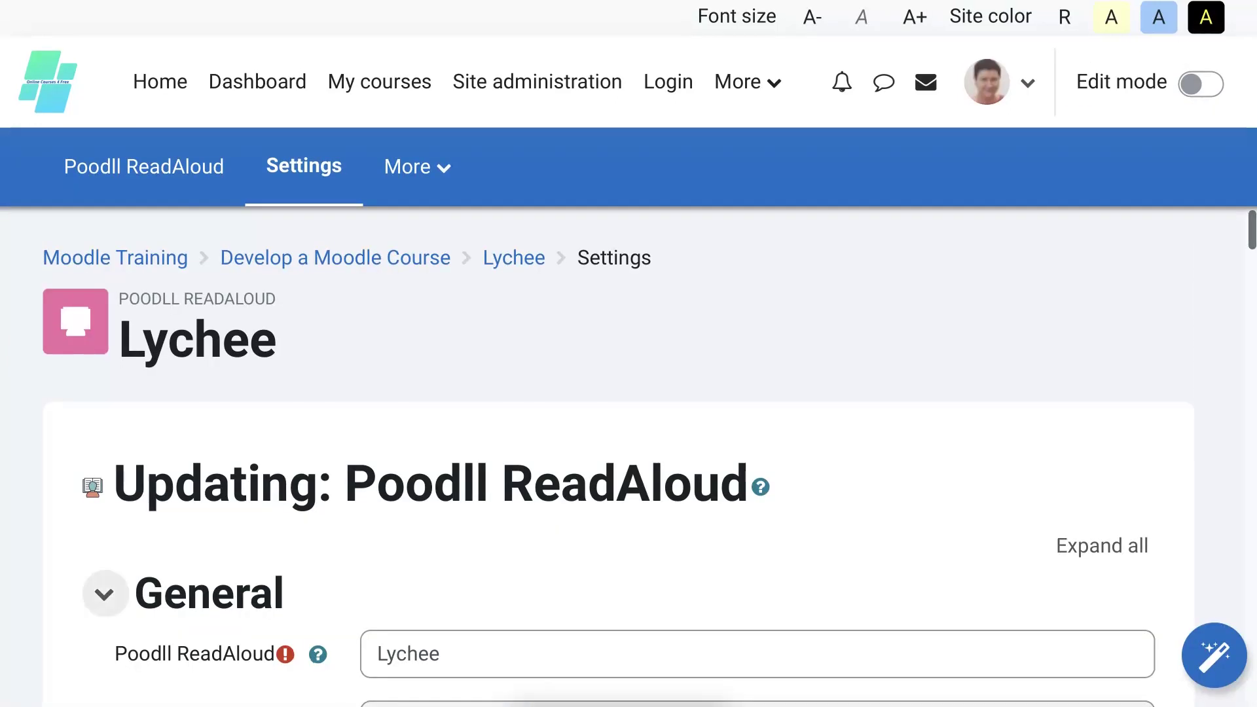
scroll(688, 583, "down", 10)
scroll(687, 579, "down", 7)
scroll(686, 579, "down", 6)
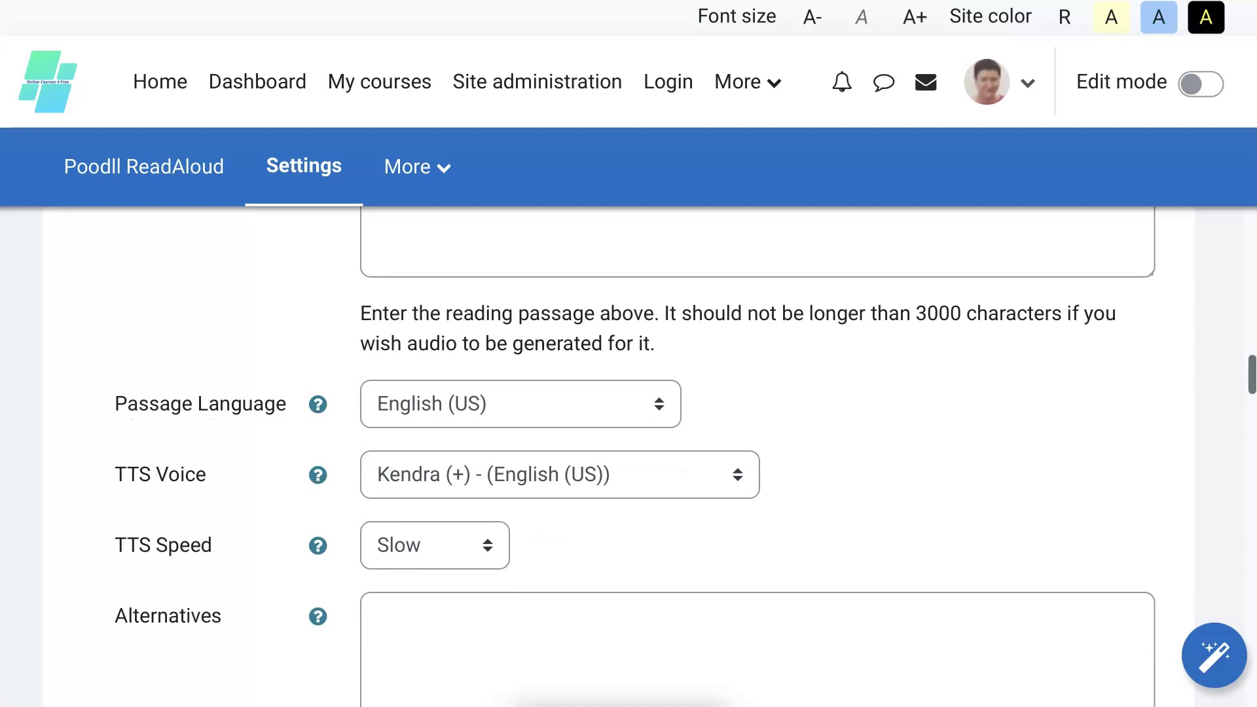
scroll(688, 366, "down", 10)
scroll(688, 366, "down", 10)
scroll(688, 367, "down", 11)
scroll(688, 367, "down", 7)
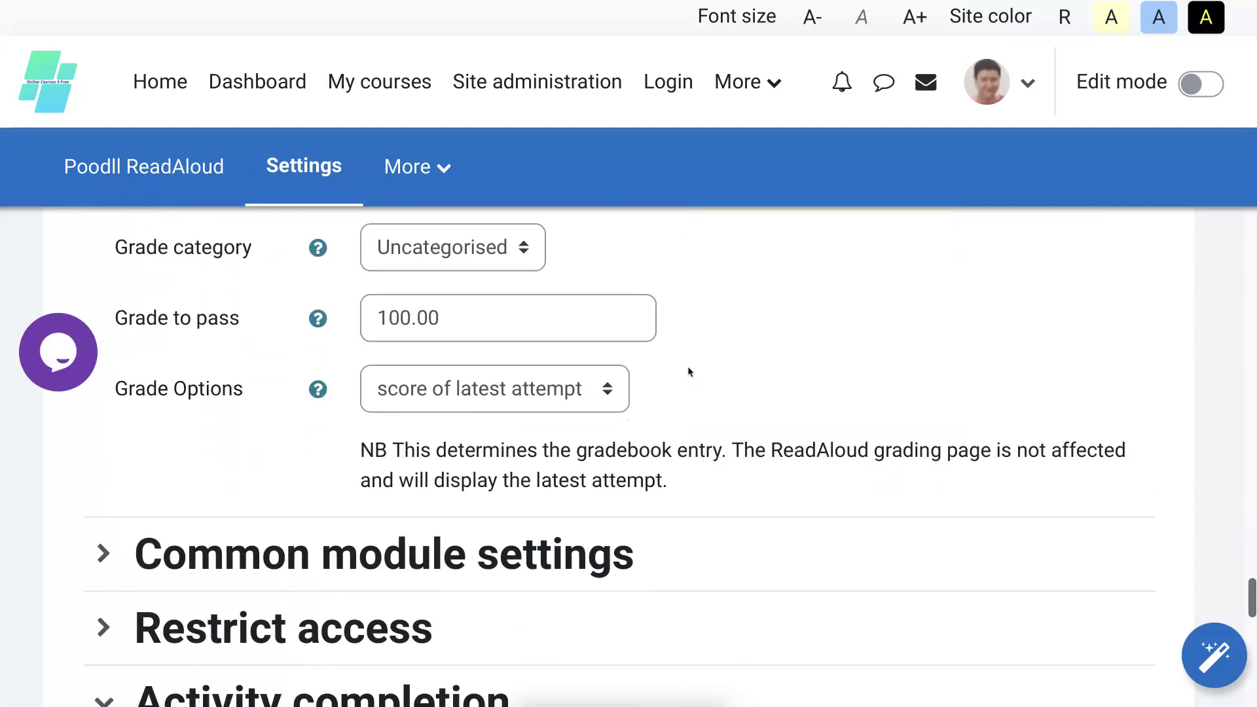
Set Grade to pass to 60 and Grade Options to highest scoring attempt.
left_click_drag(440, 318, 377, 319)
type("60")
scroll(746, 253, "down", 2)
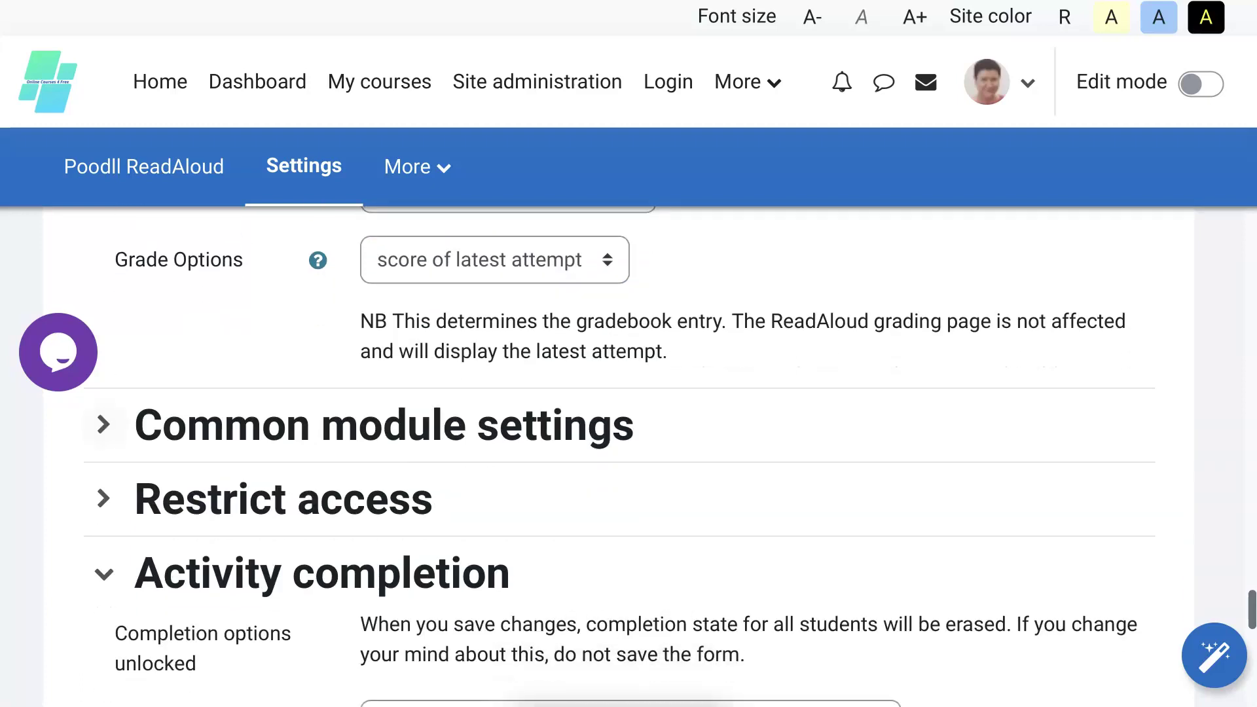
left_click(495, 260)
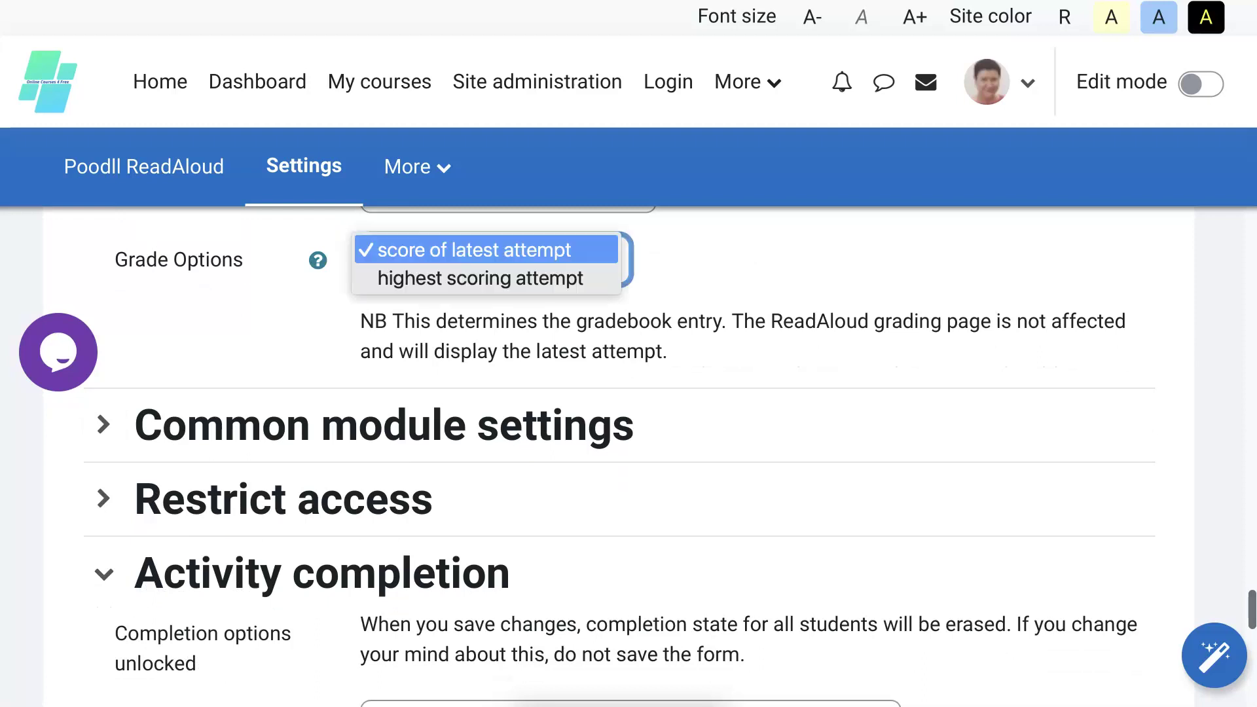
left_click(589, 276)
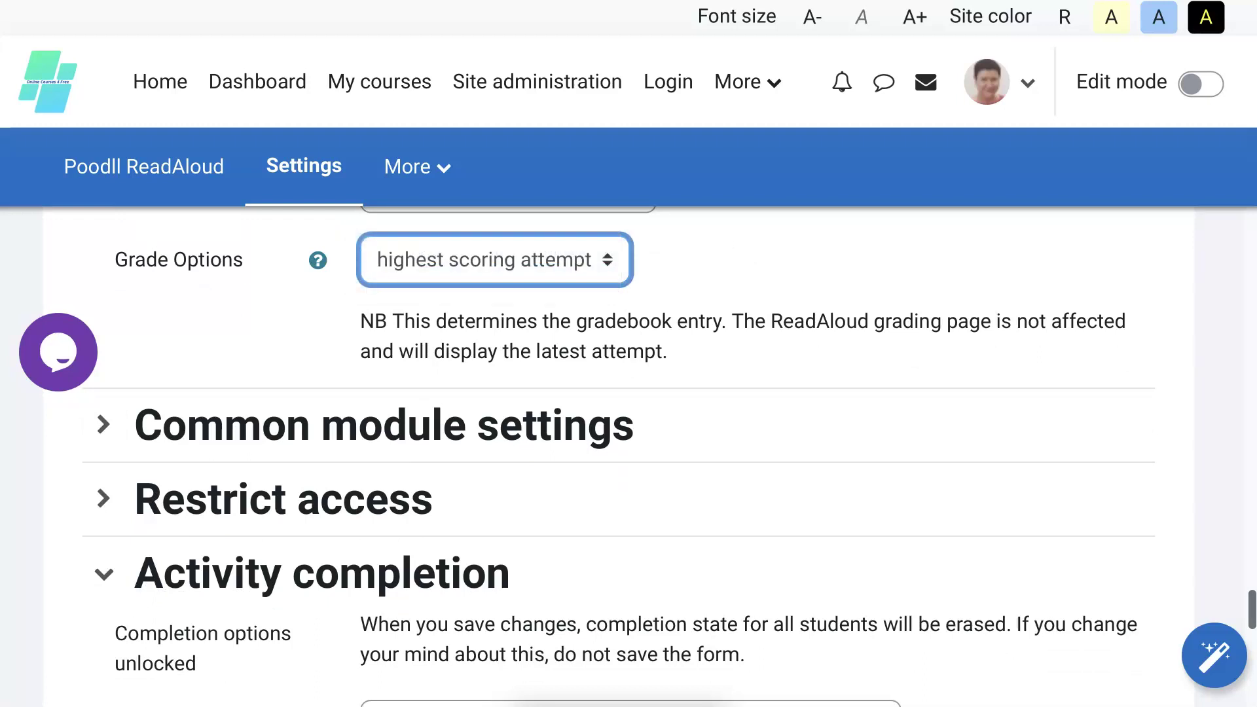
scroll(728, 242, "down", 1)
scroll(728, 242, "down", 3)
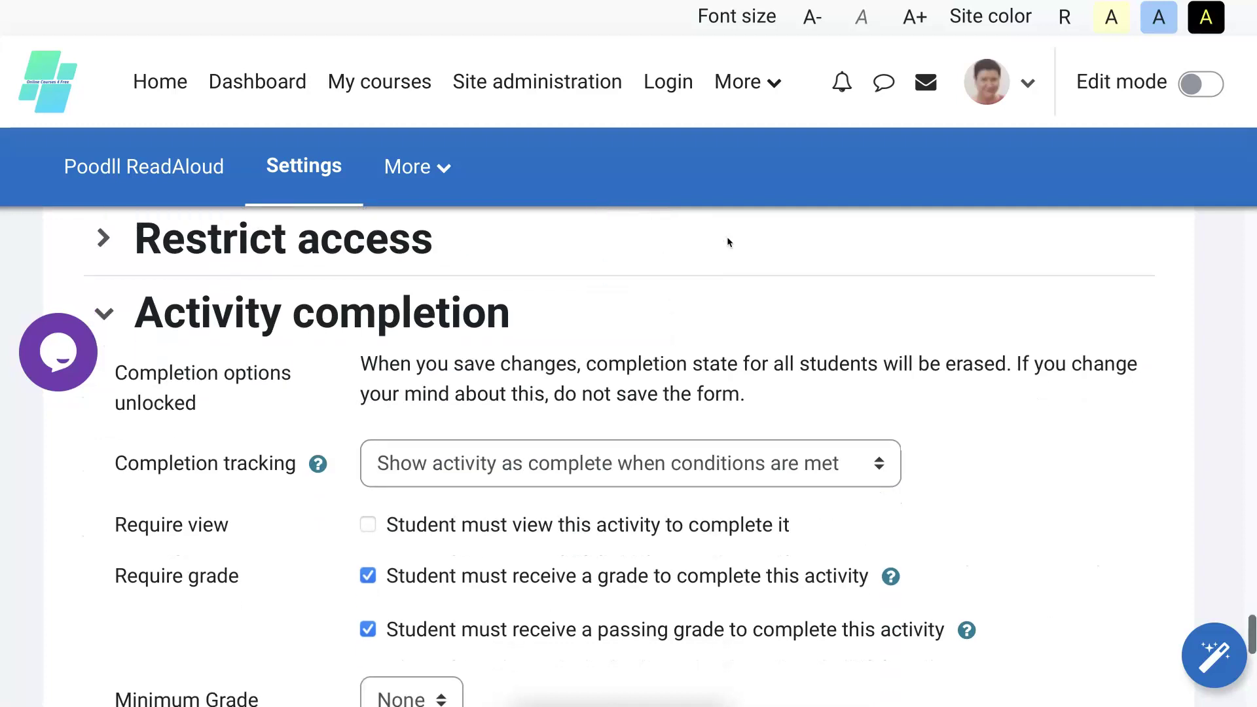
scroll(728, 243, "down", 2)
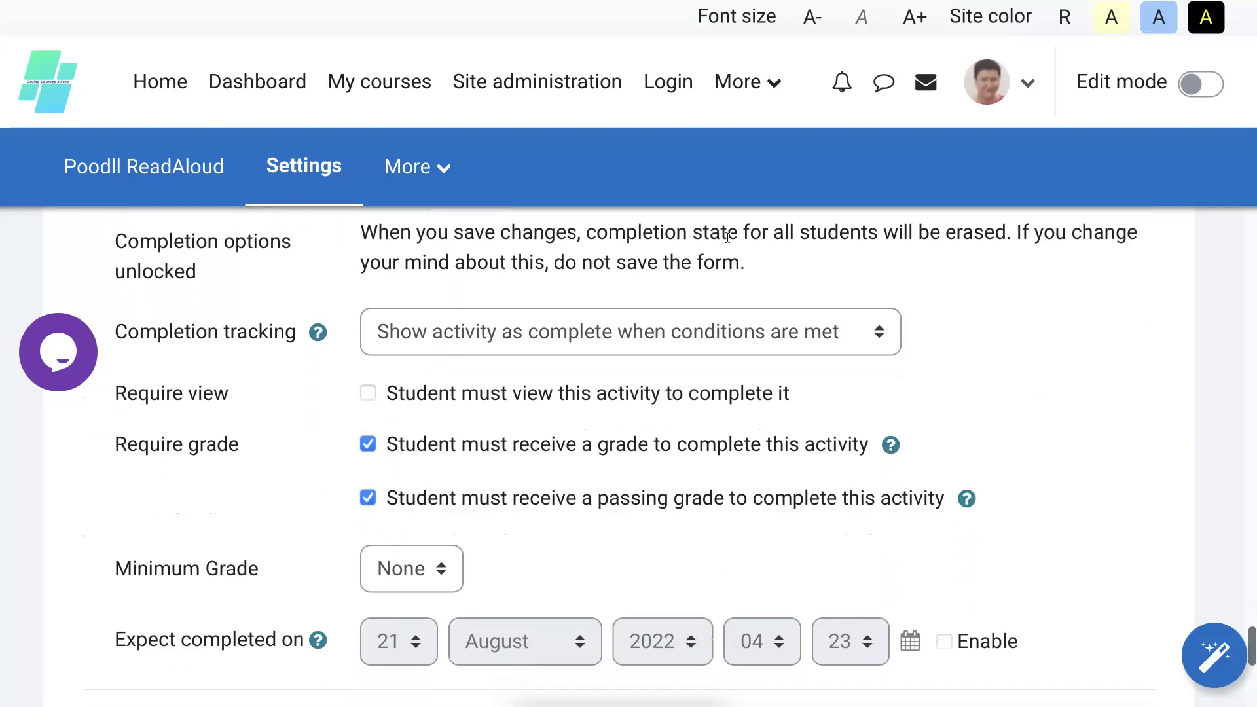
scroll(728, 242, "down", 1)
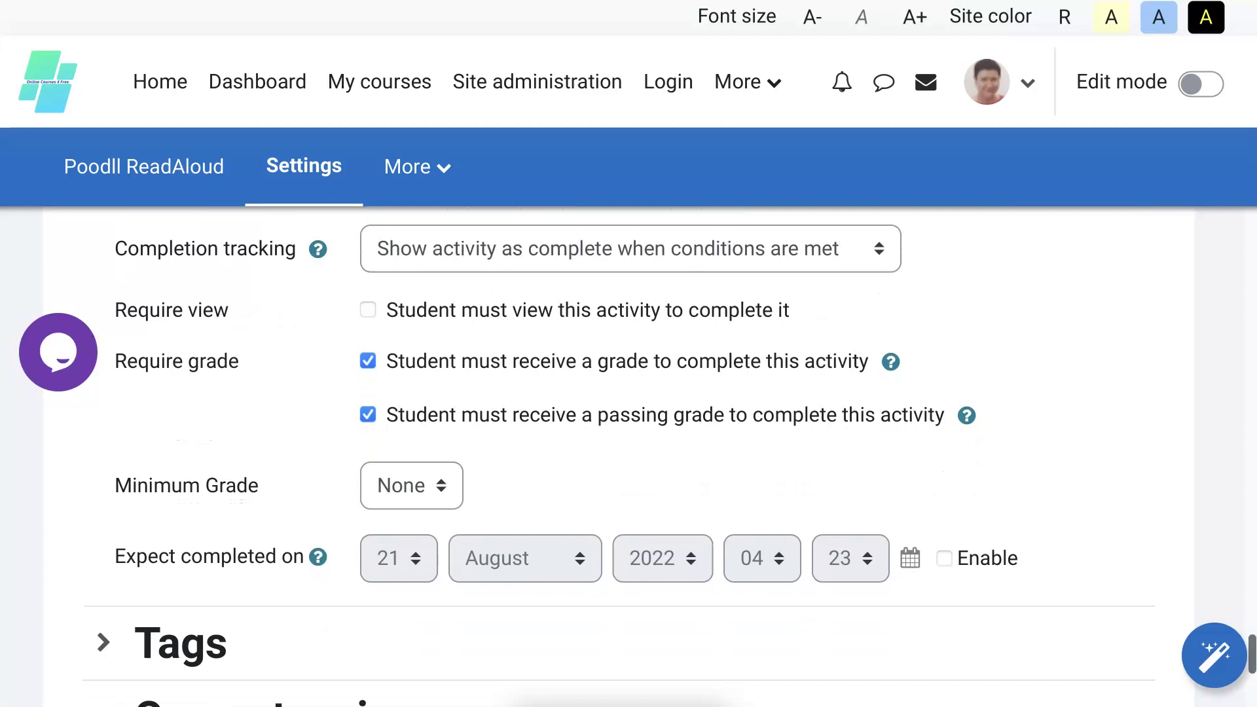
scroll(384, 611, "down", 5)
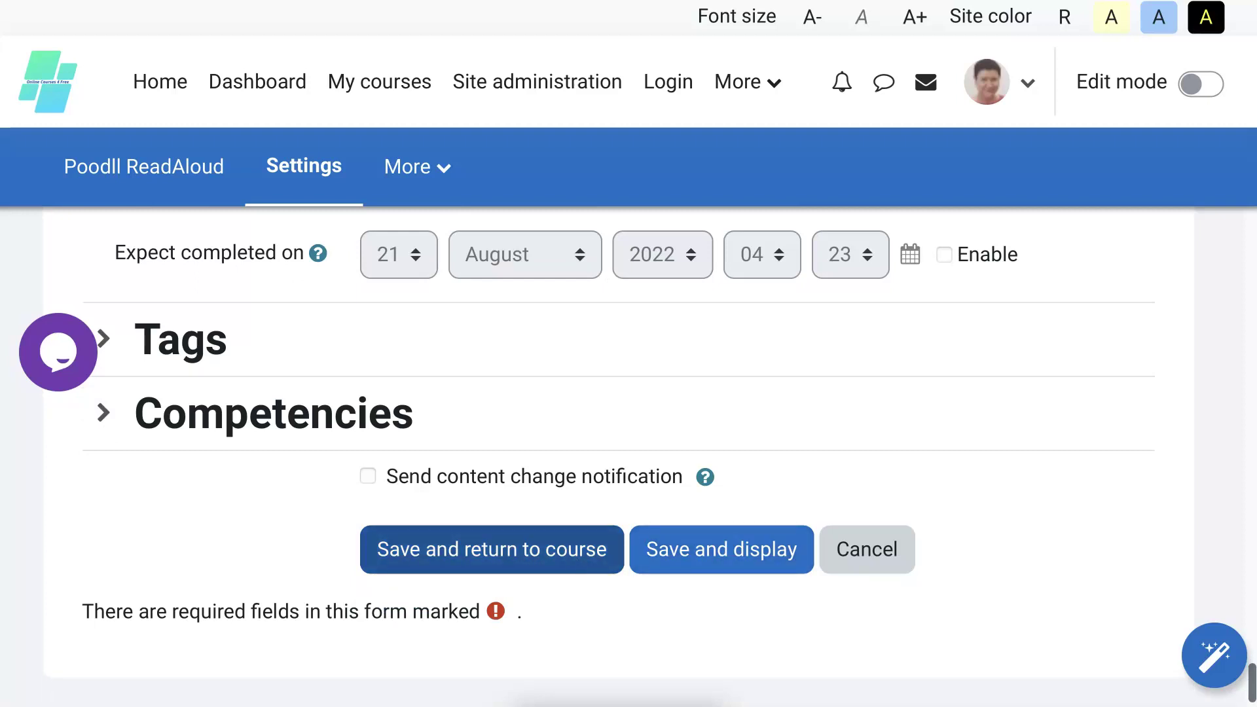
Save the Lychee settings and confirm the course page shows Done: Complete the activity.
left_click(491, 548)
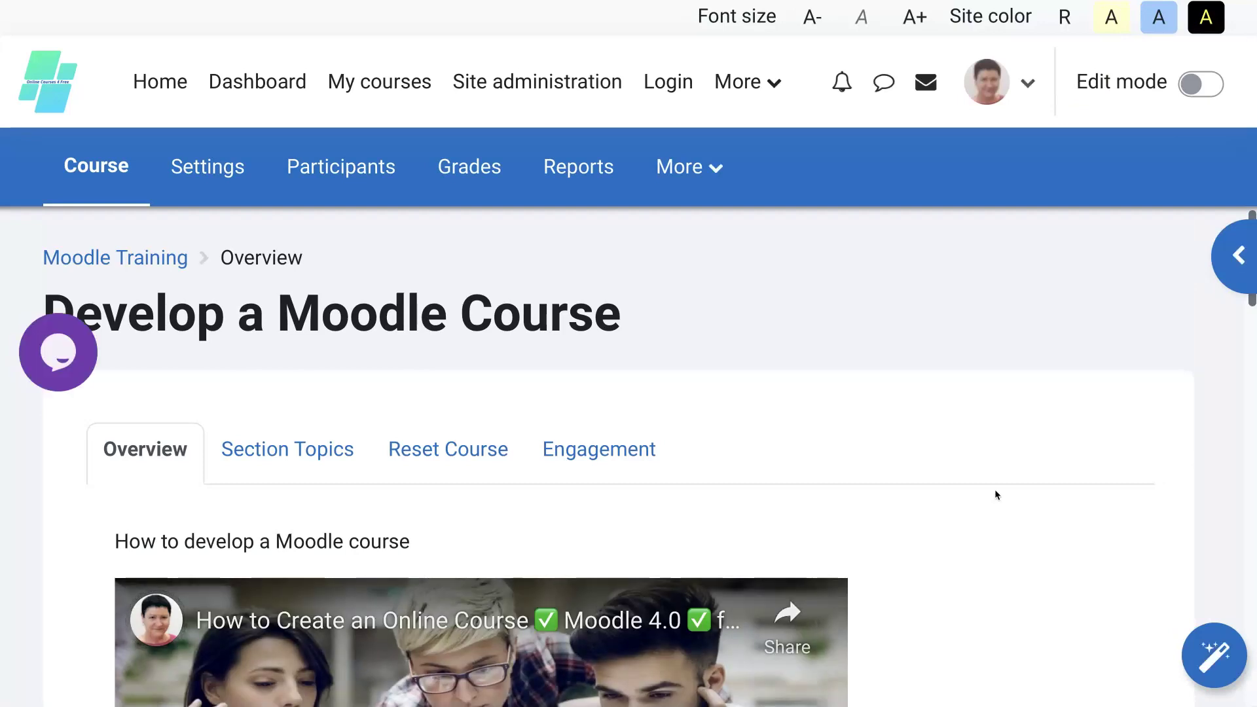
scroll(995, 495, "down", 10)
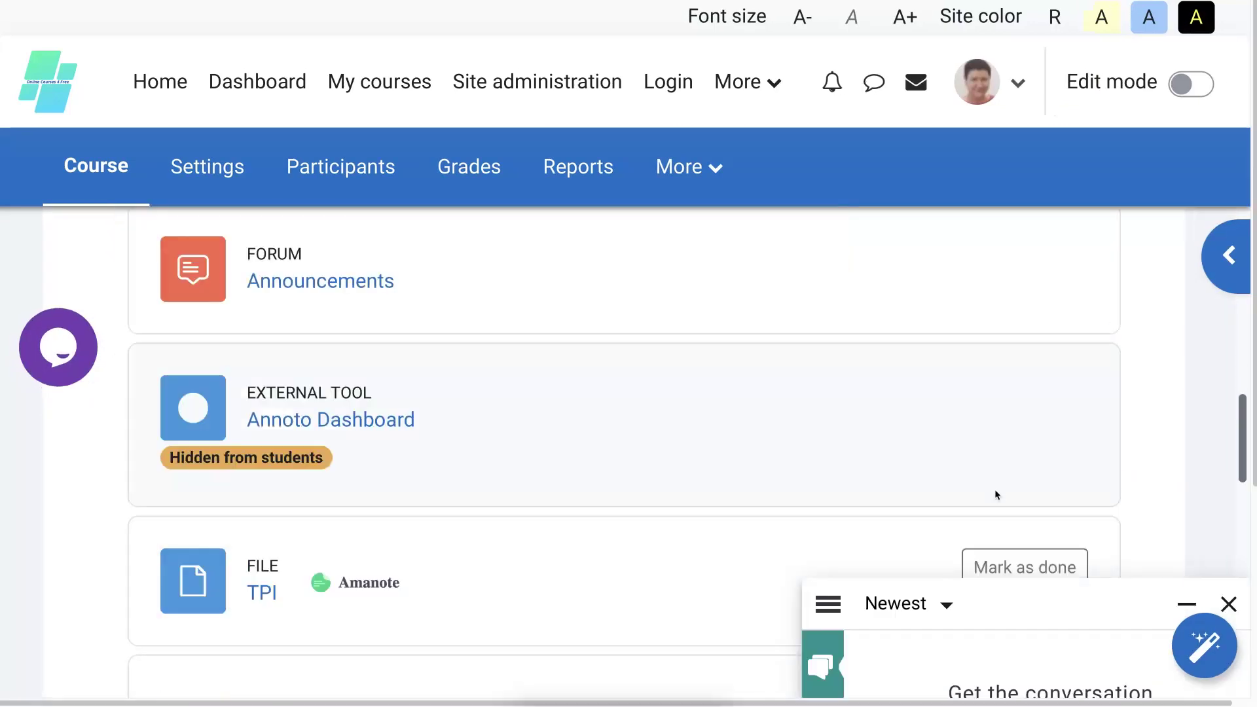
scroll(995, 494, "down", 15)
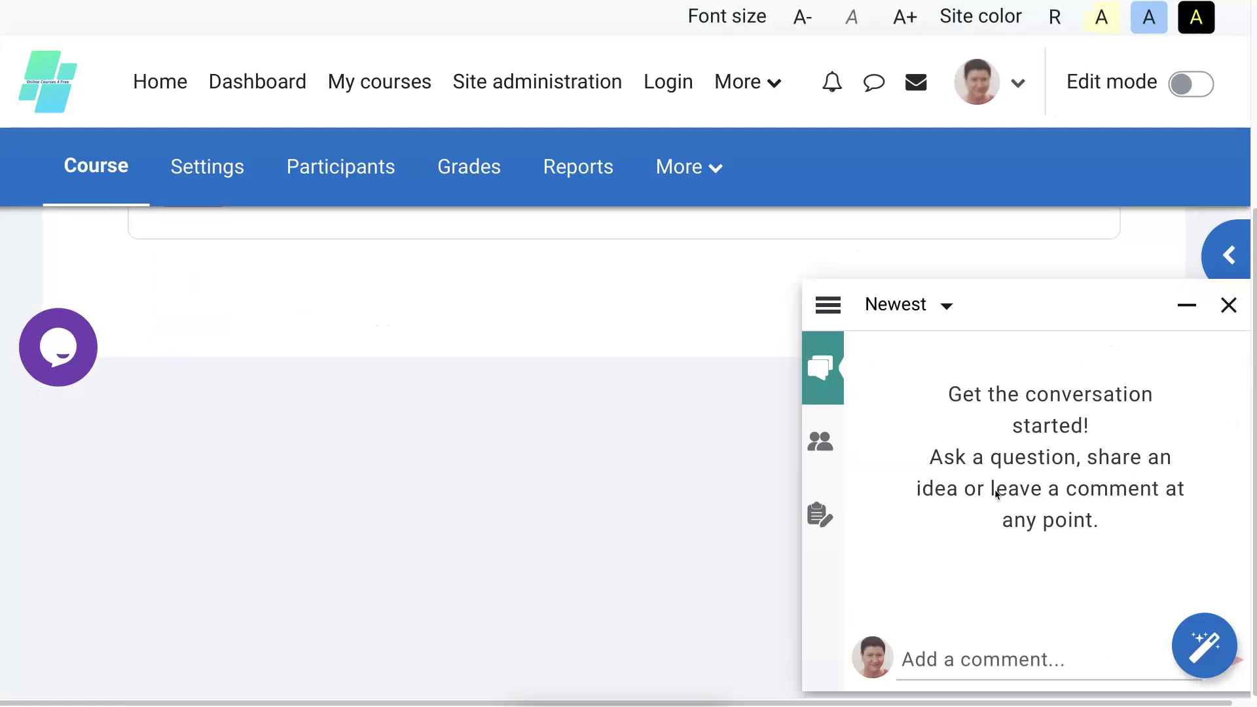
scroll(995, 492, "up", 3)
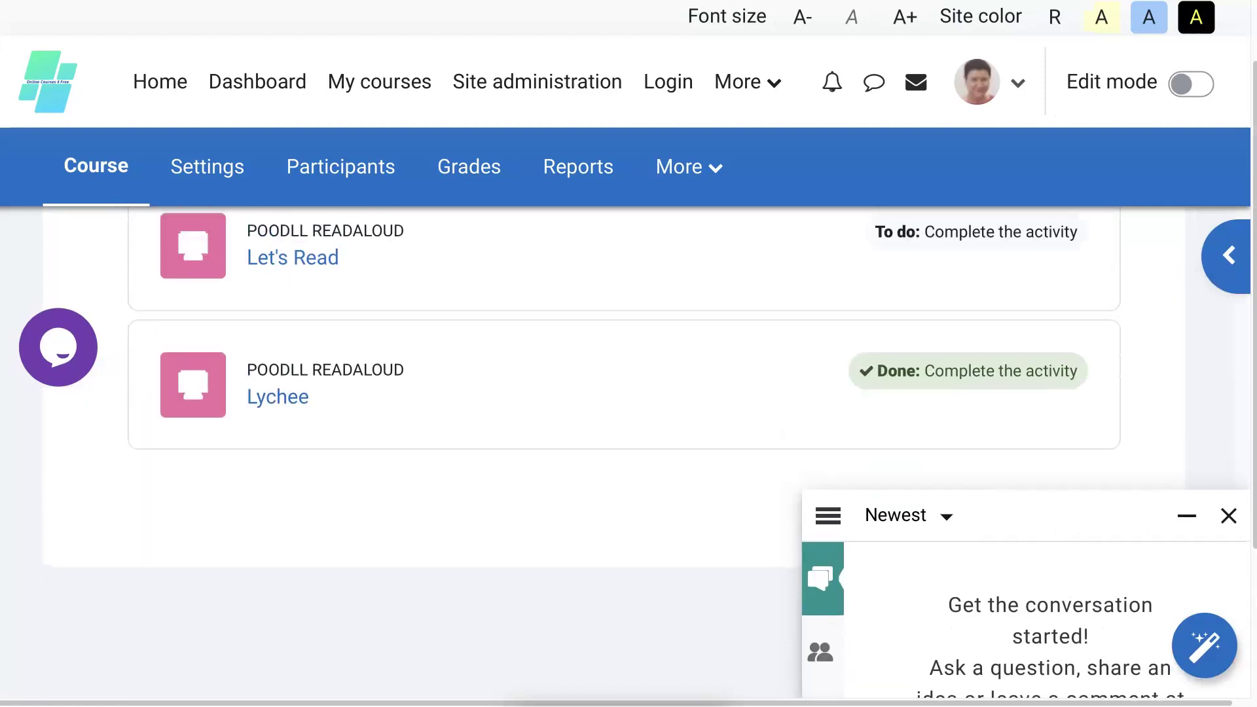